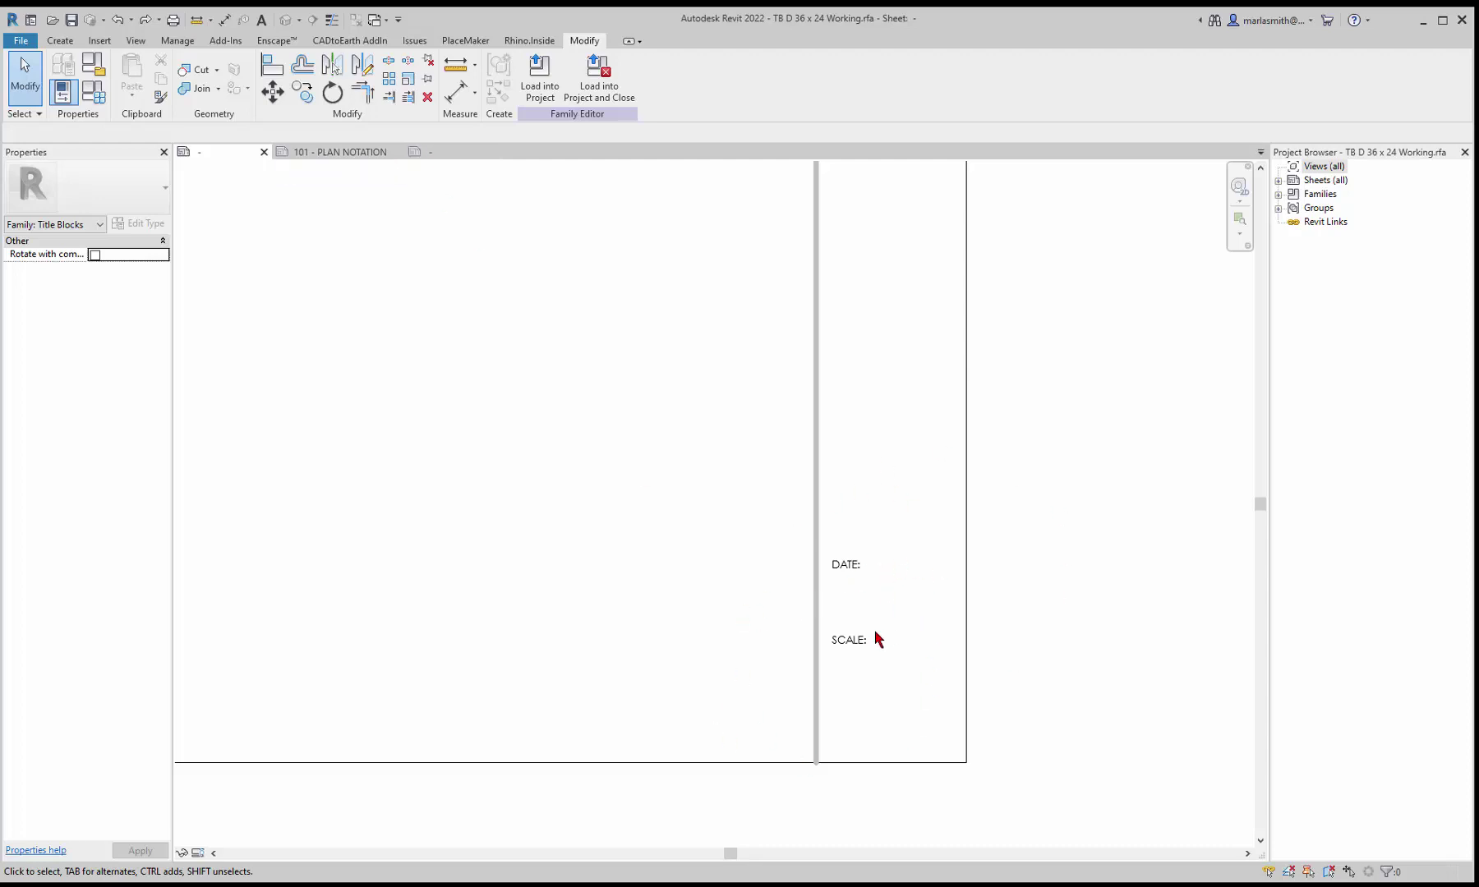
- Switch to the TB D 36 X 24 Generic.rfa title block and zoom in on its scale and date labels
click(452, 156)
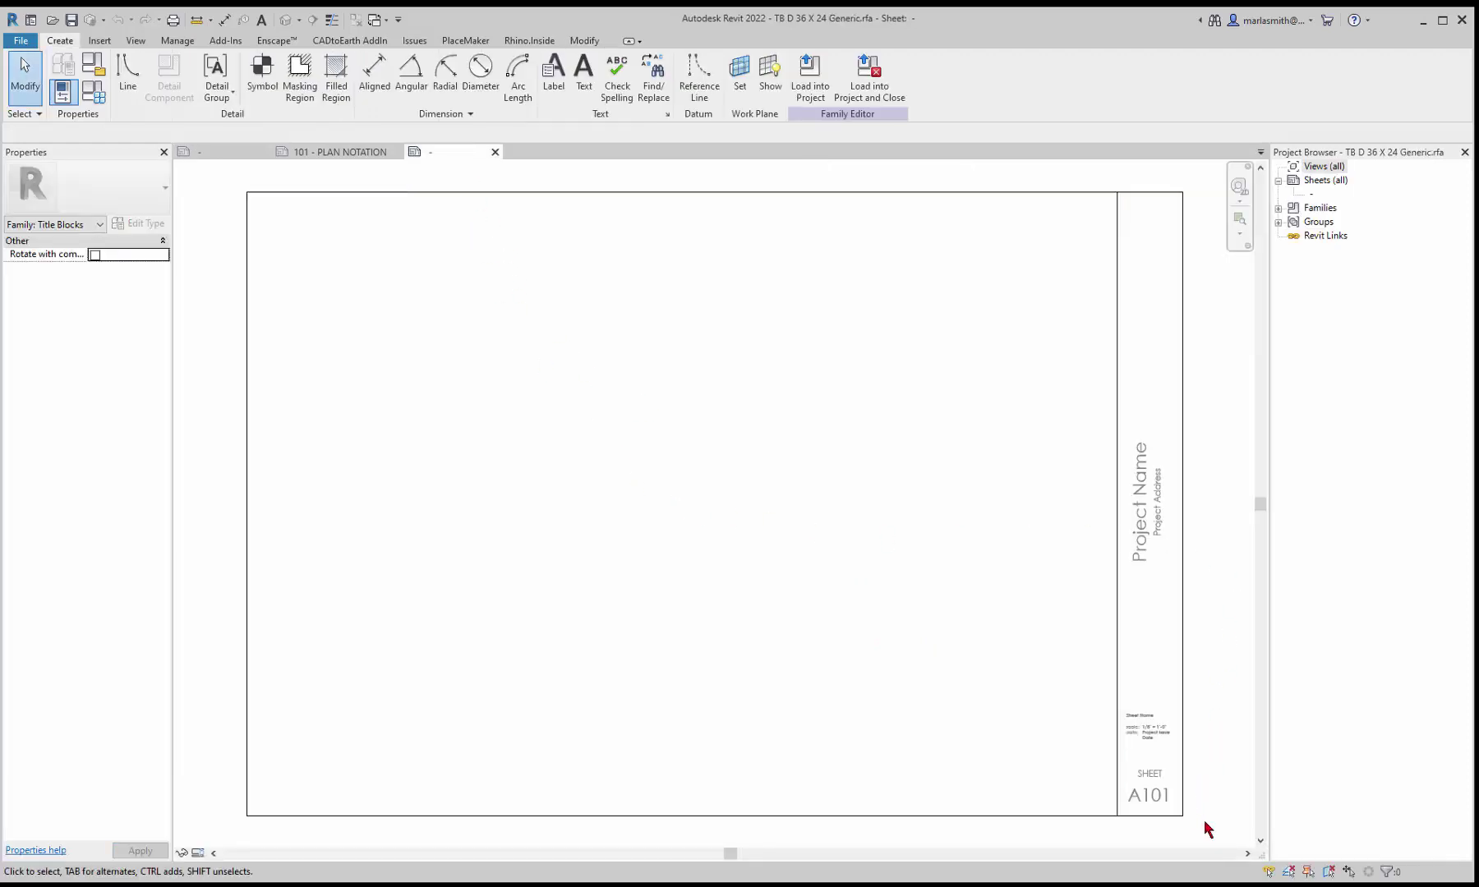
scroll(1204, 829, up, 8)
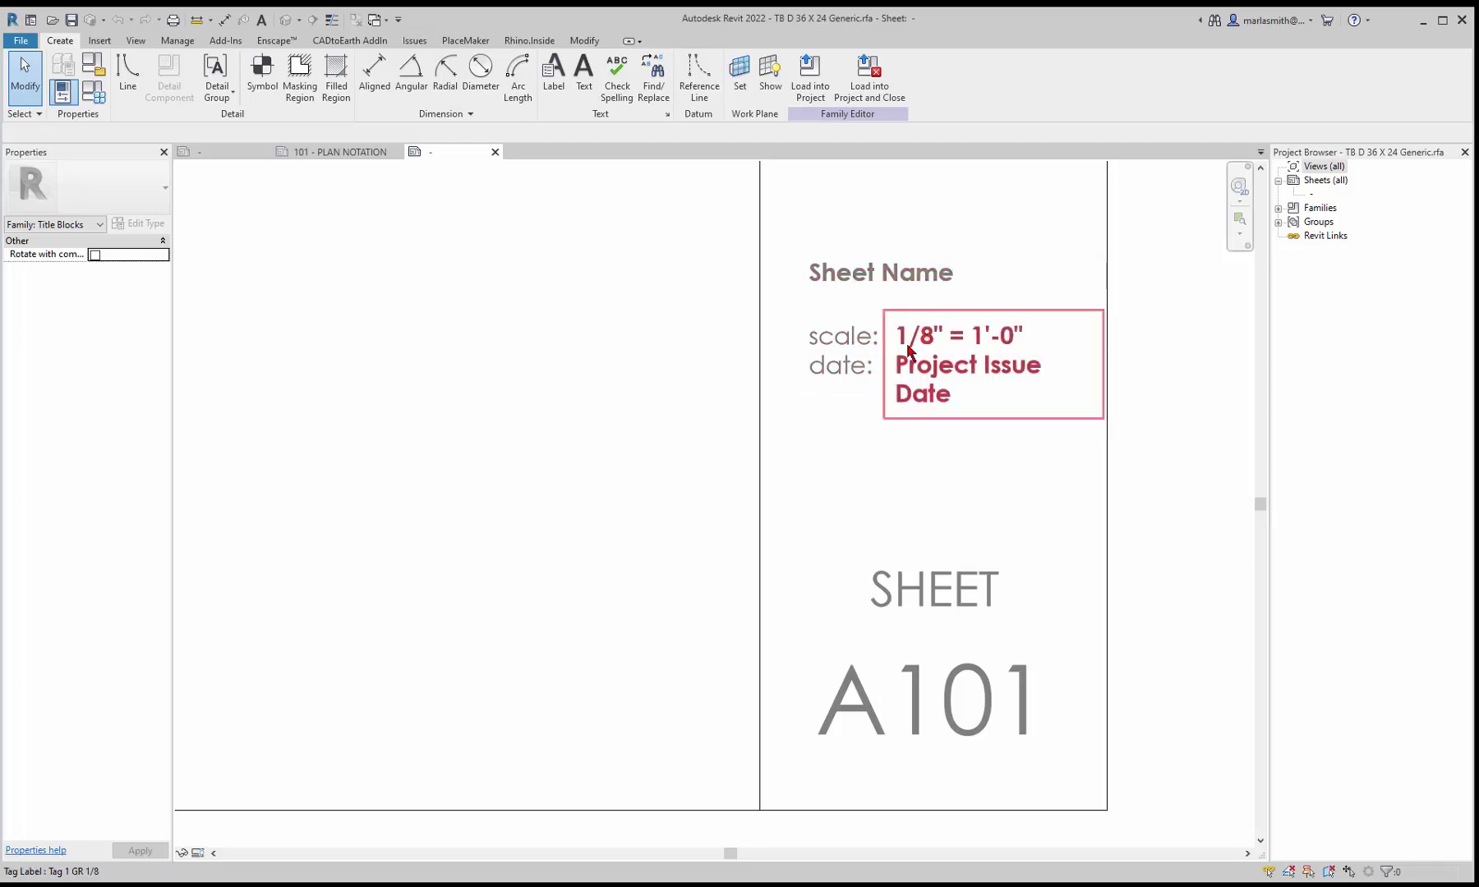
- Go back to sheet 101 - PLAN NOTATION, then open sheet 102 - PLANS
click(353, 155)
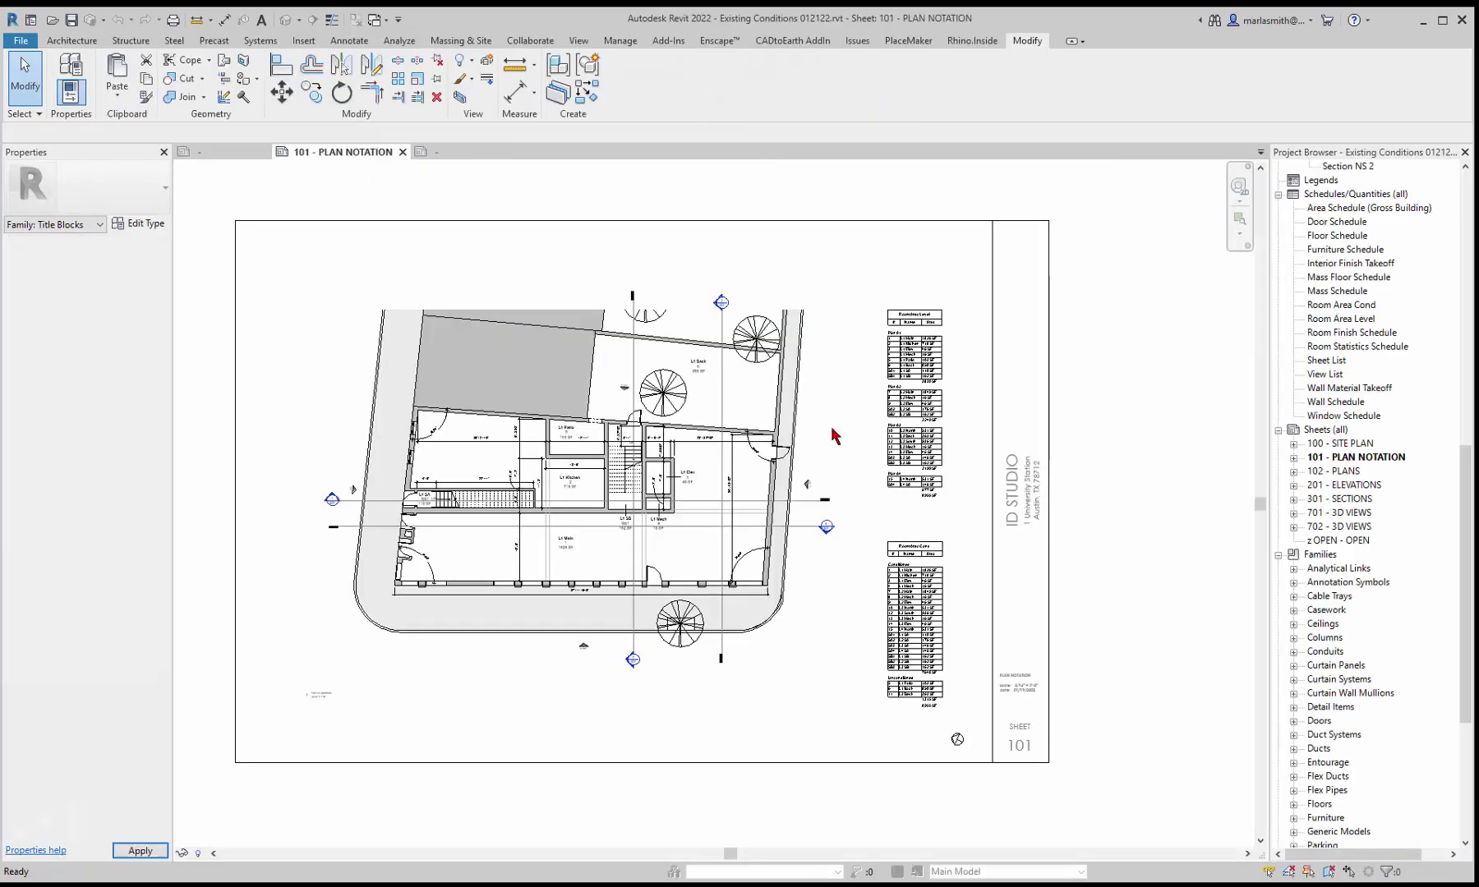
scroll(1003, 753, up, 5)
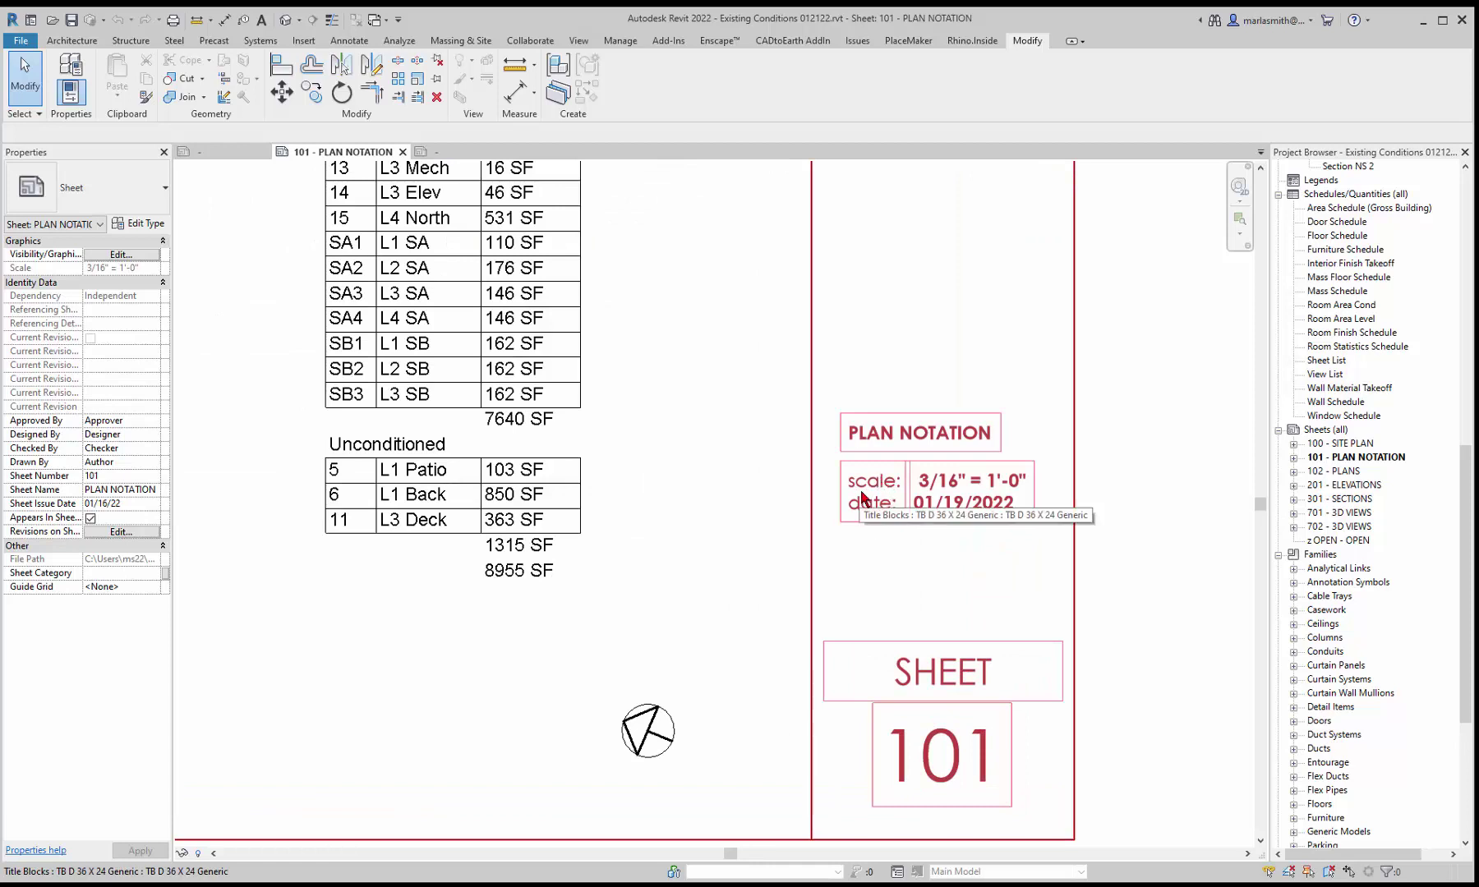
click(1336, 473)
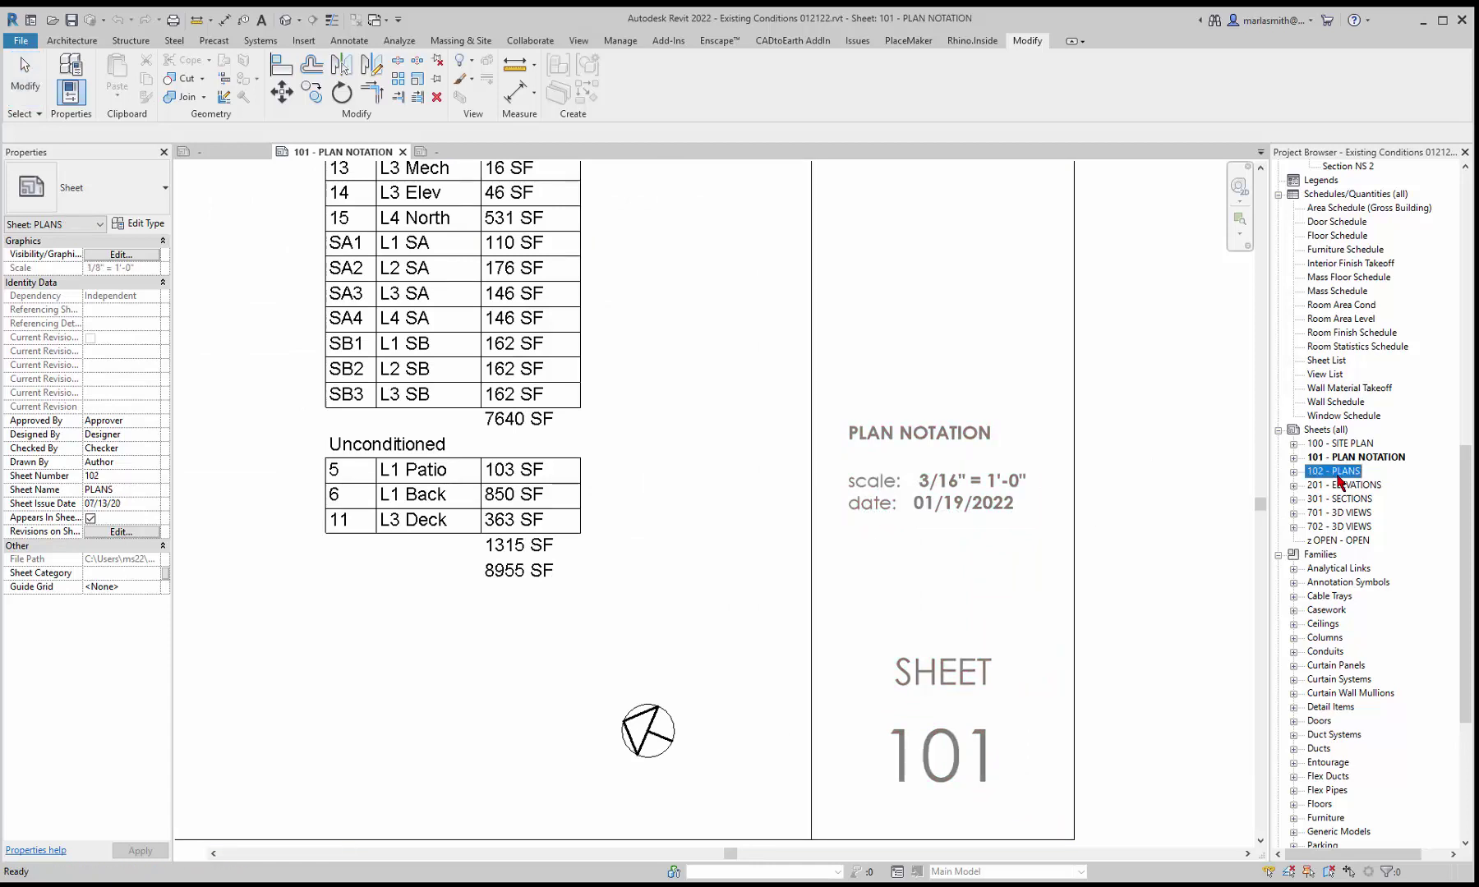
double_click(1336, 474)
scroll(1150, 731, up, 6)
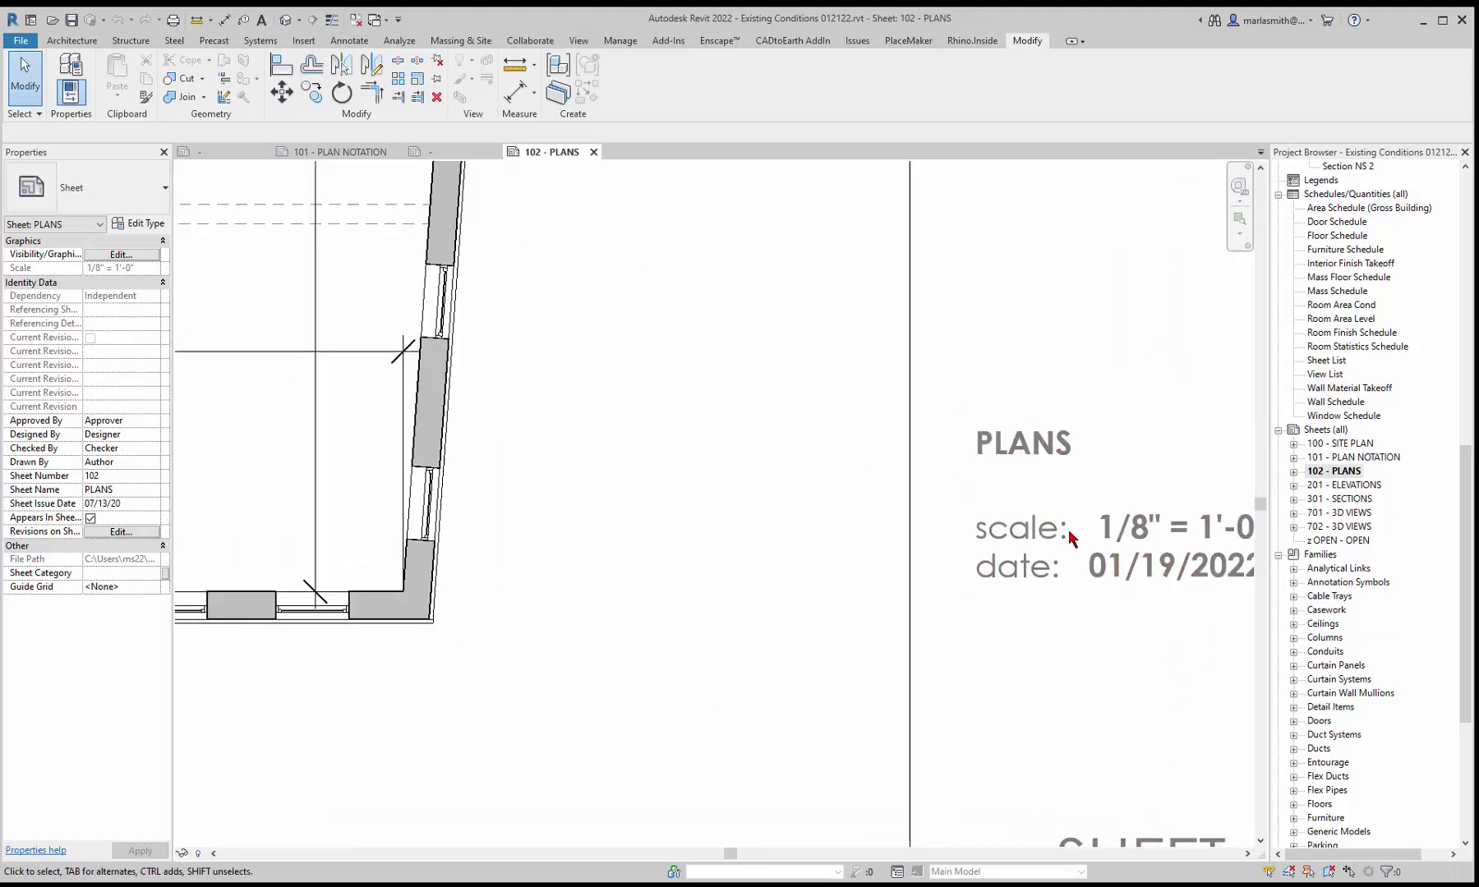
scroll(1071, 538, down, 5)
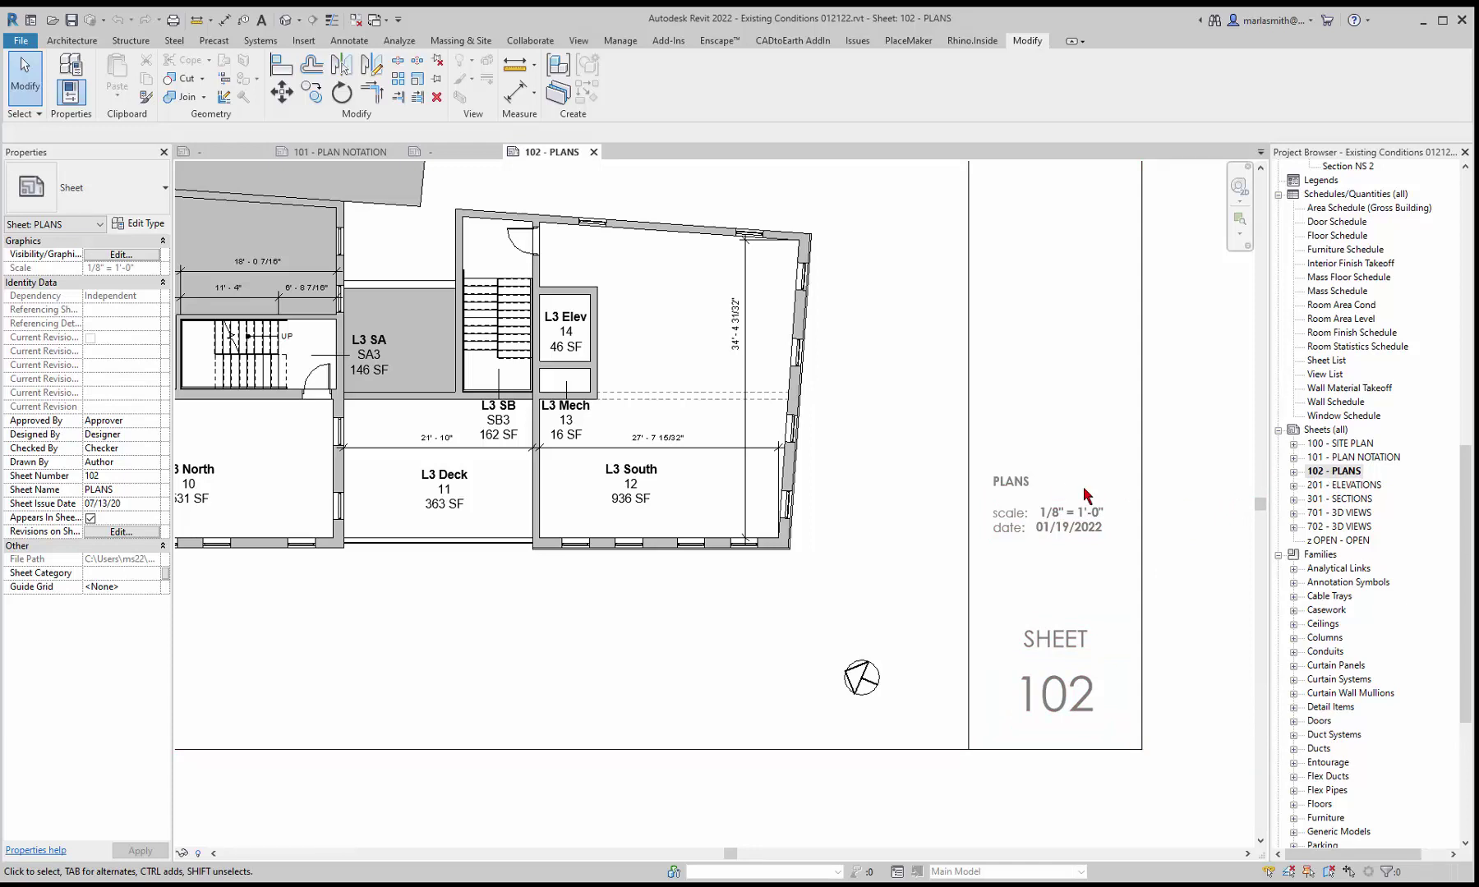
- Shorten the title block's sheet name label from PLANS to PLAN
click(1016, 488)
click(1018, 483)
click(1030, 483)
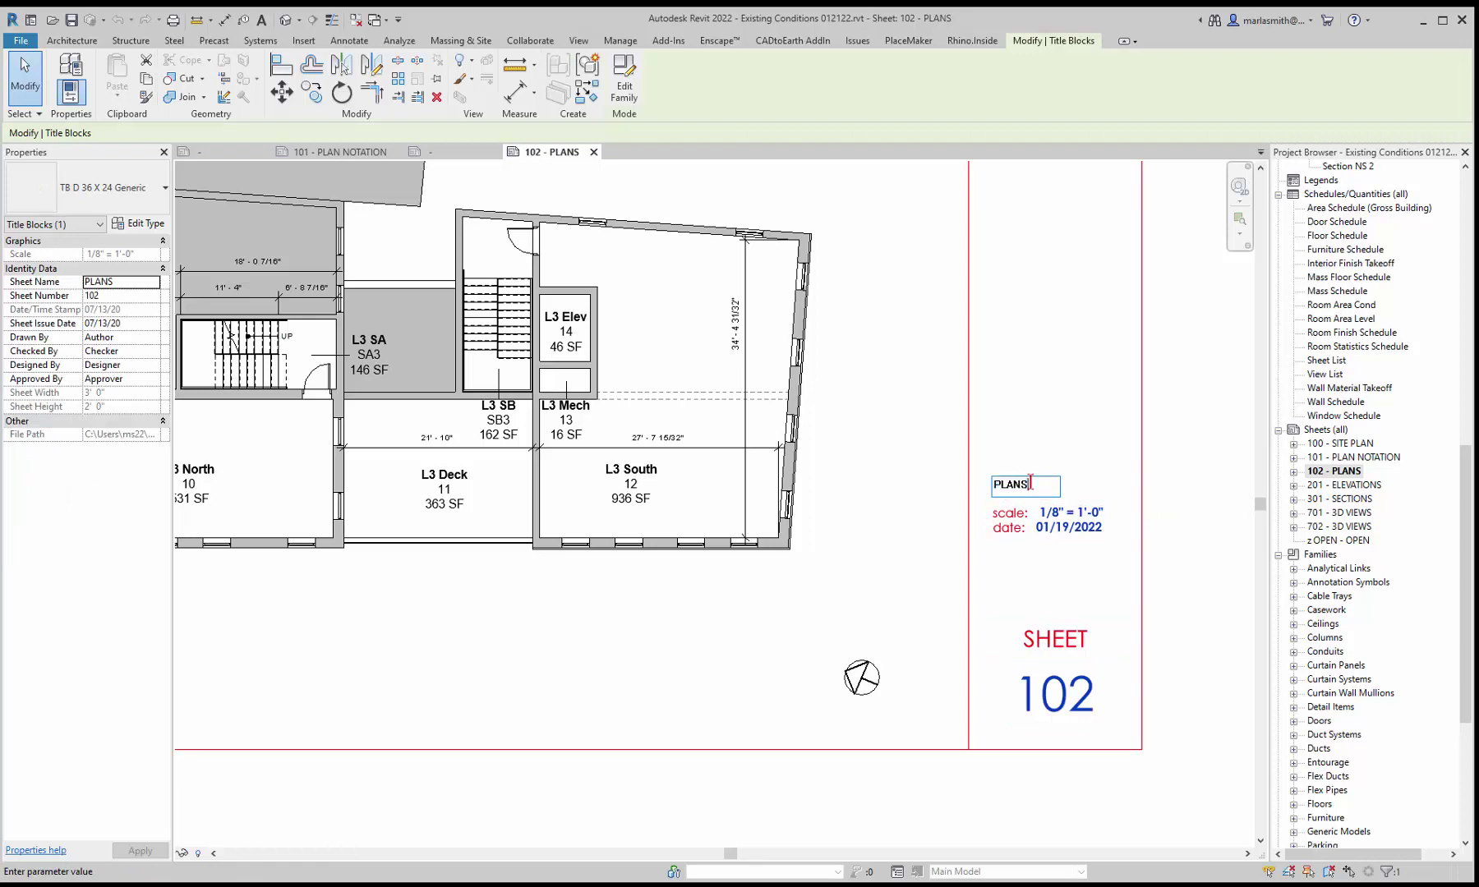
click(1121, 491)
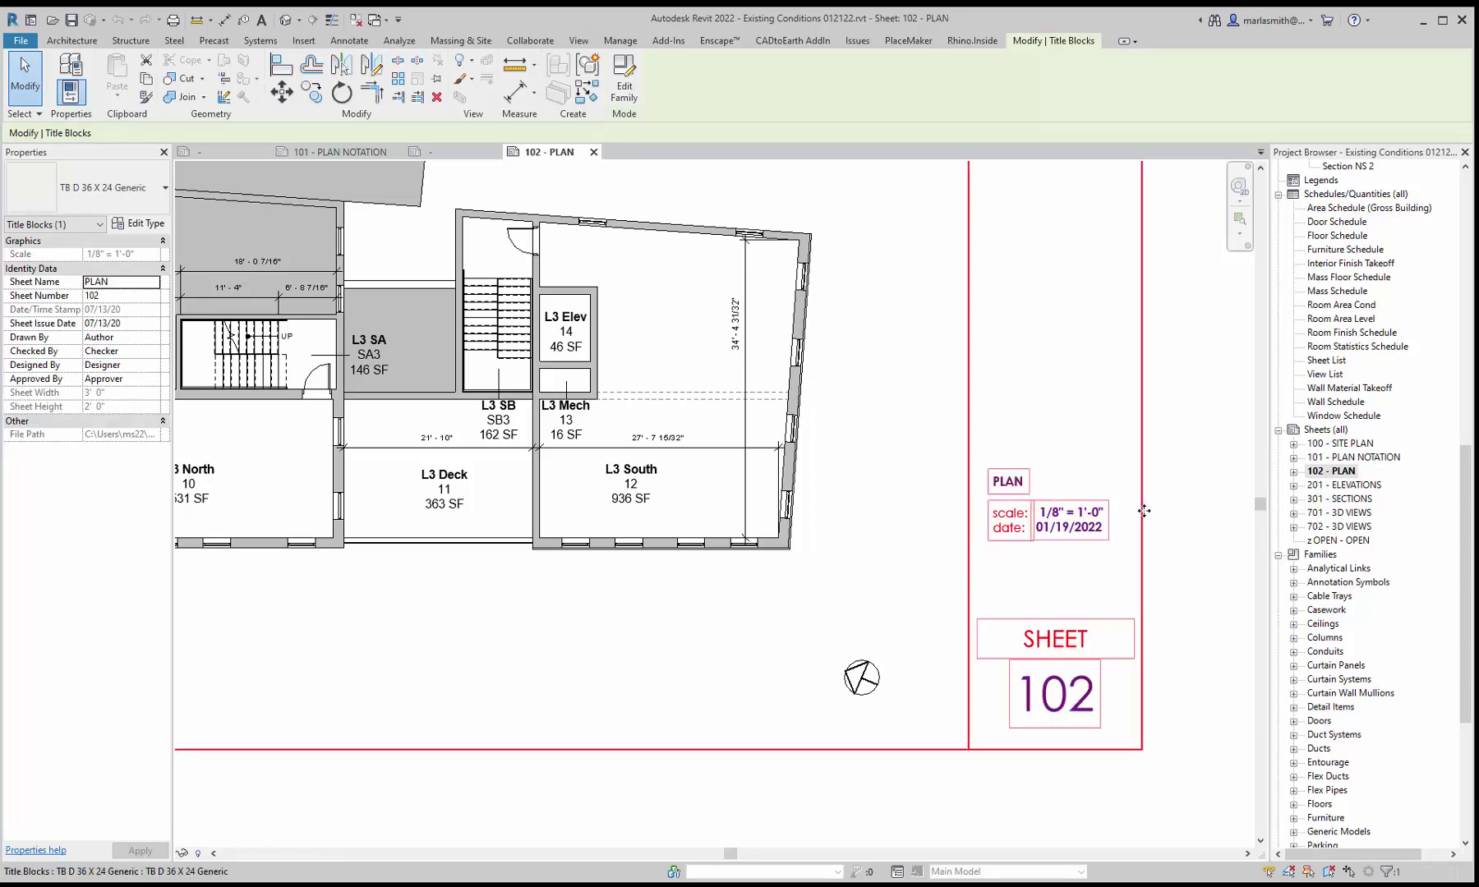
- Restore the sheet name label to PLANS by adding the S back
click(1015, 484)
click(1024, 485)
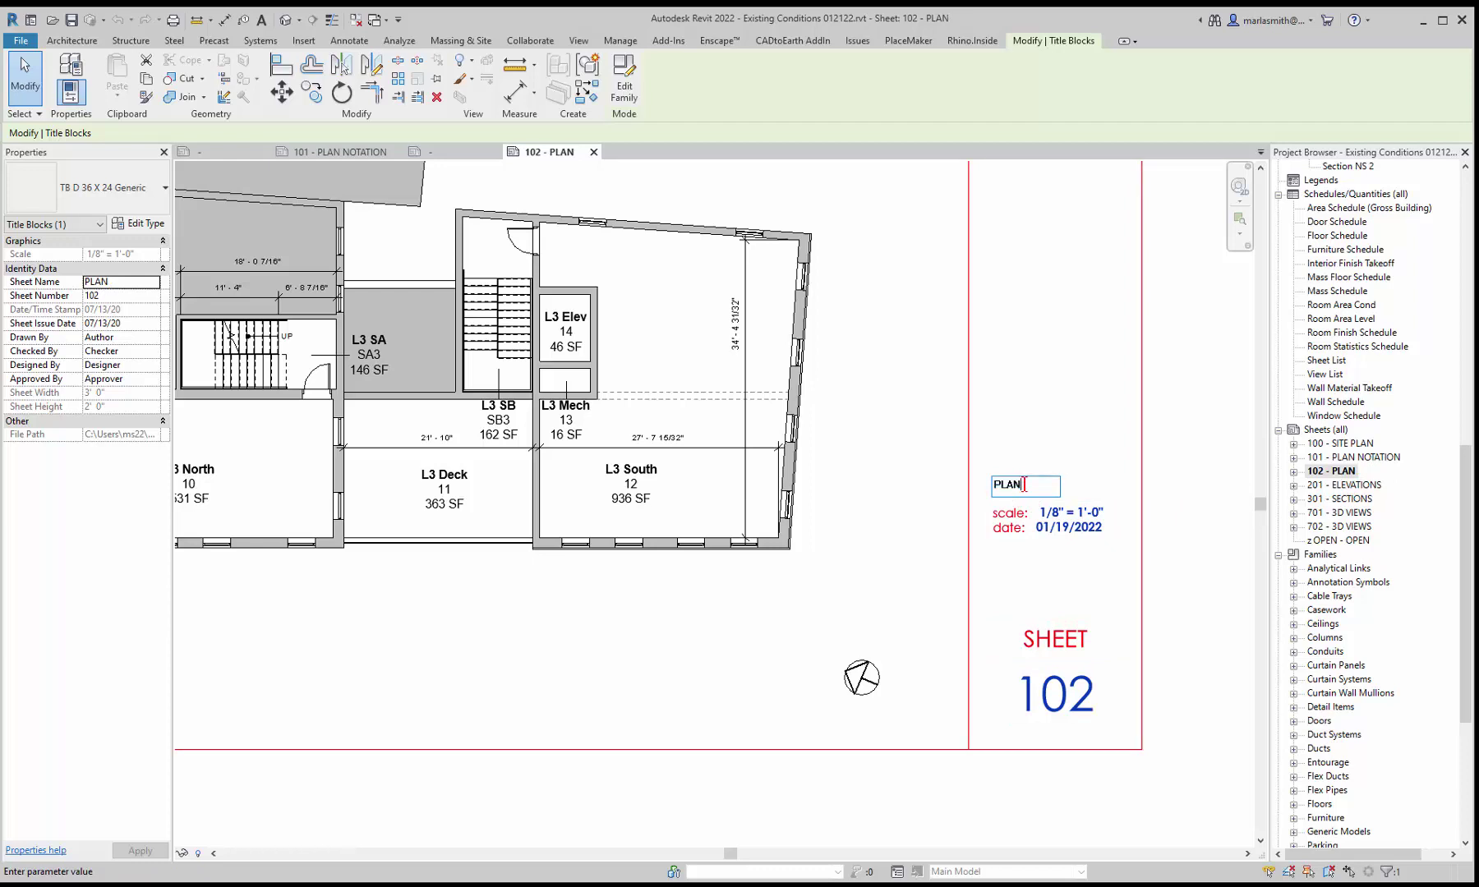
text(S)
click(1170, 460)
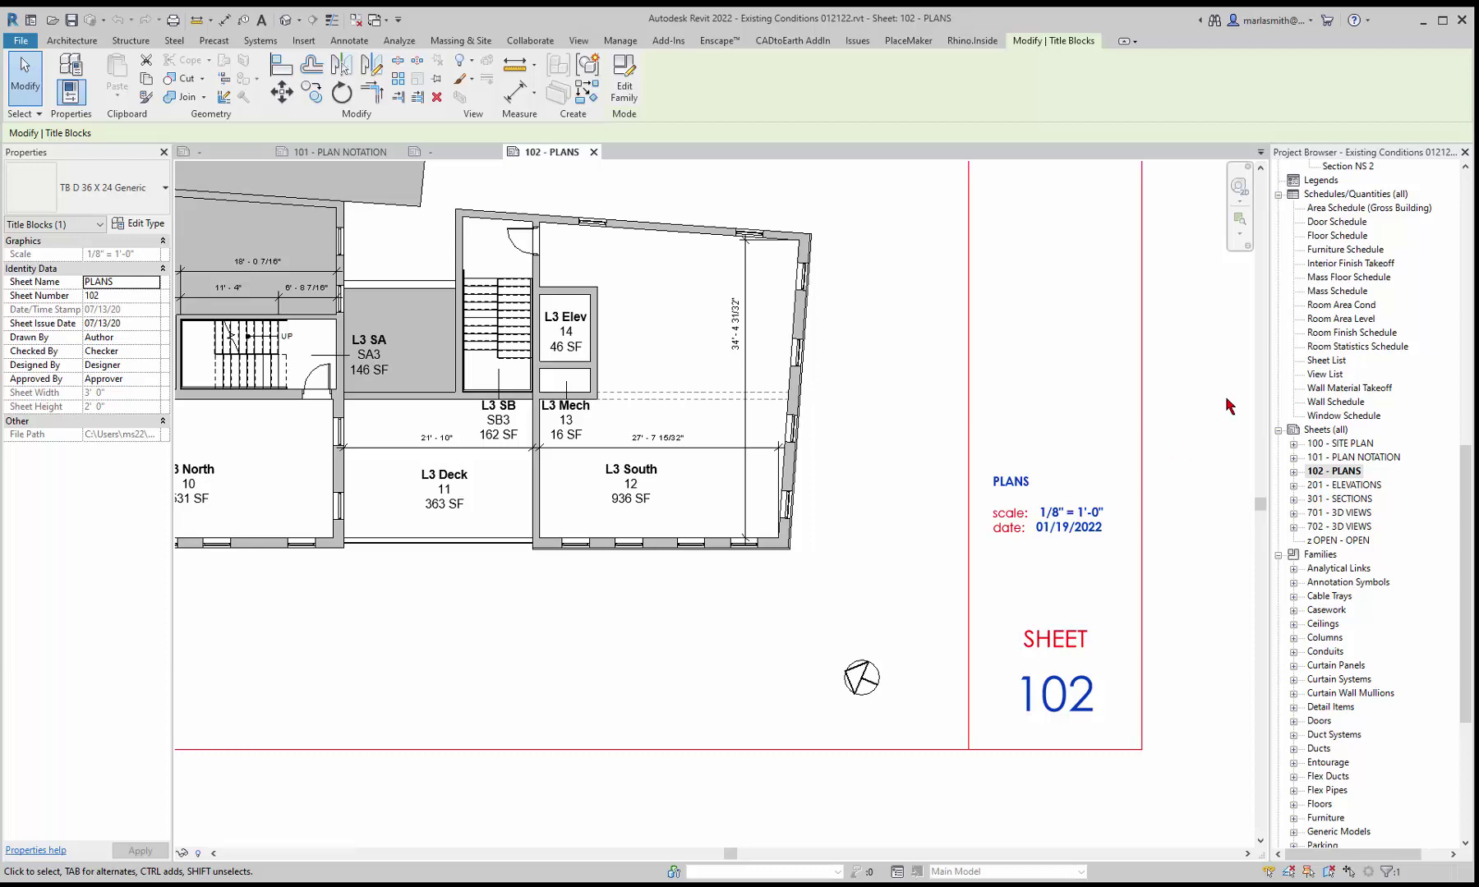
click(1315, 376)
- Open the View List and Room Statistics schedules and sheet 101, then edit its TB D 36 x 24 Working title block family
double_click(1314, 376)
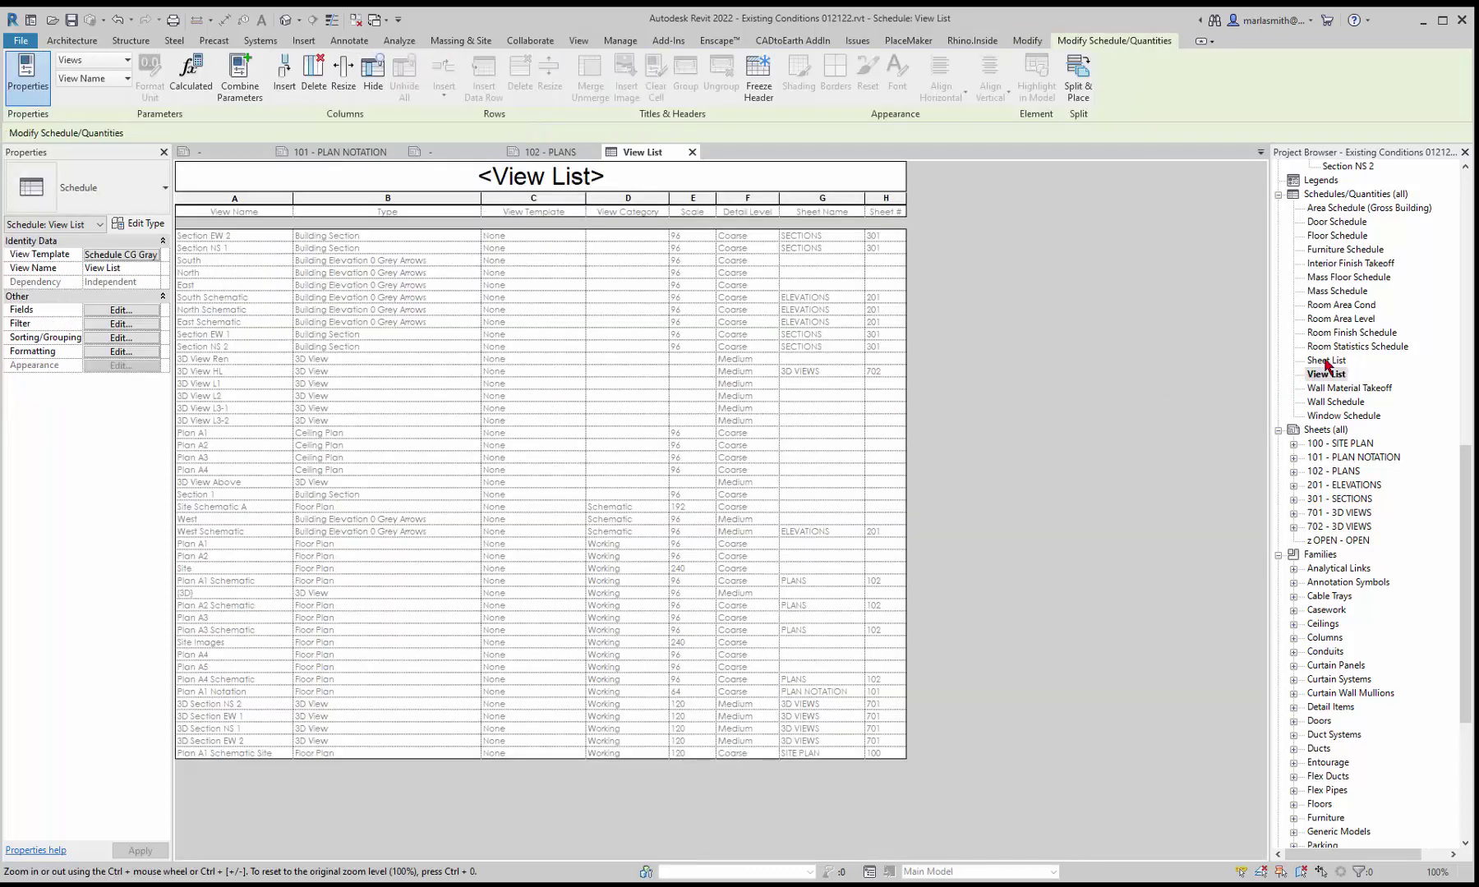
double_click(1323, 361)
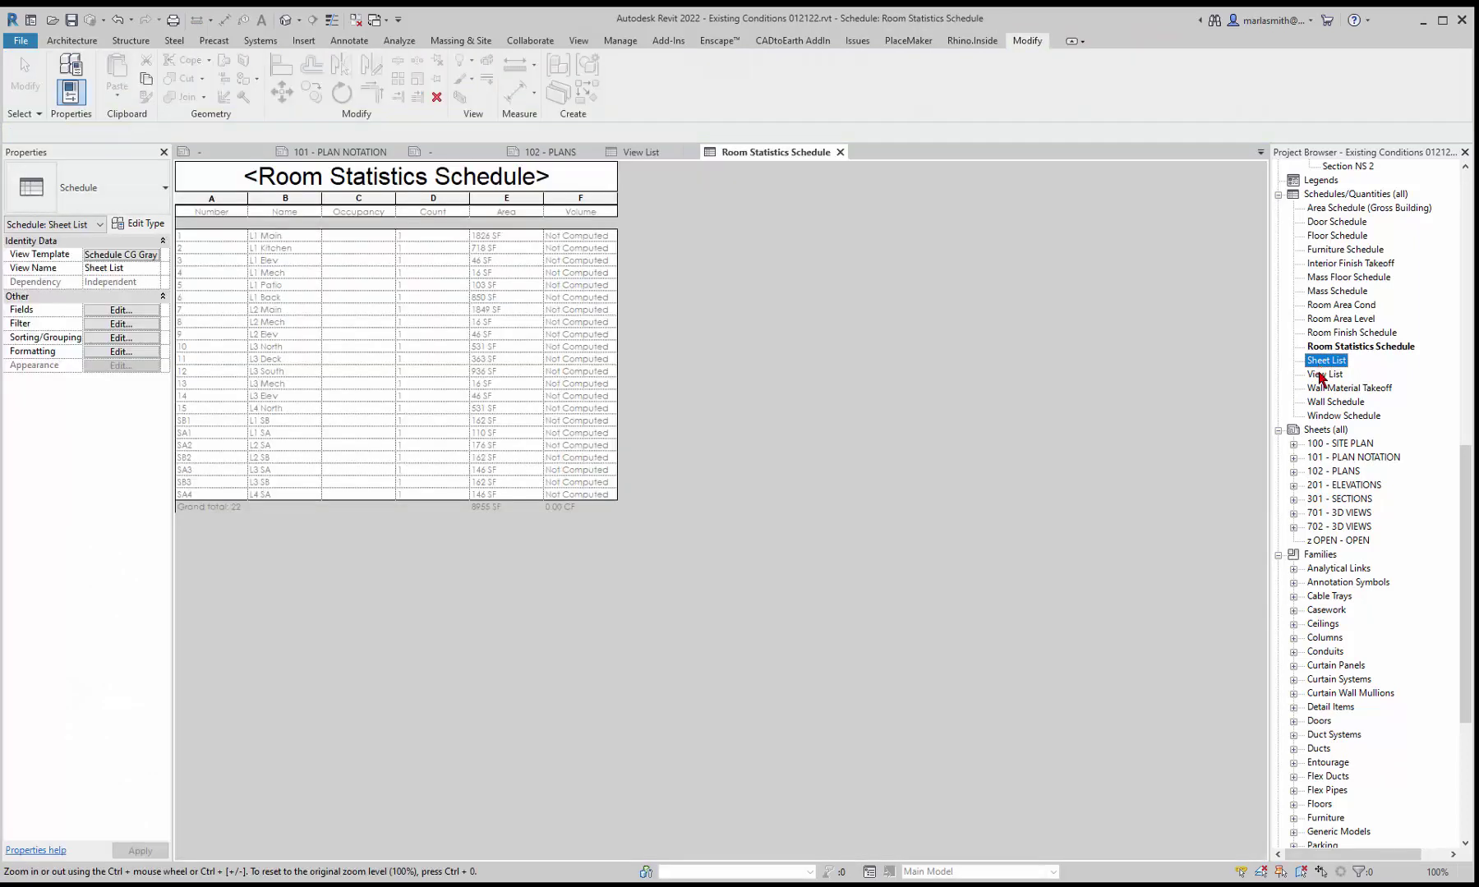
double_click(1346, 457)
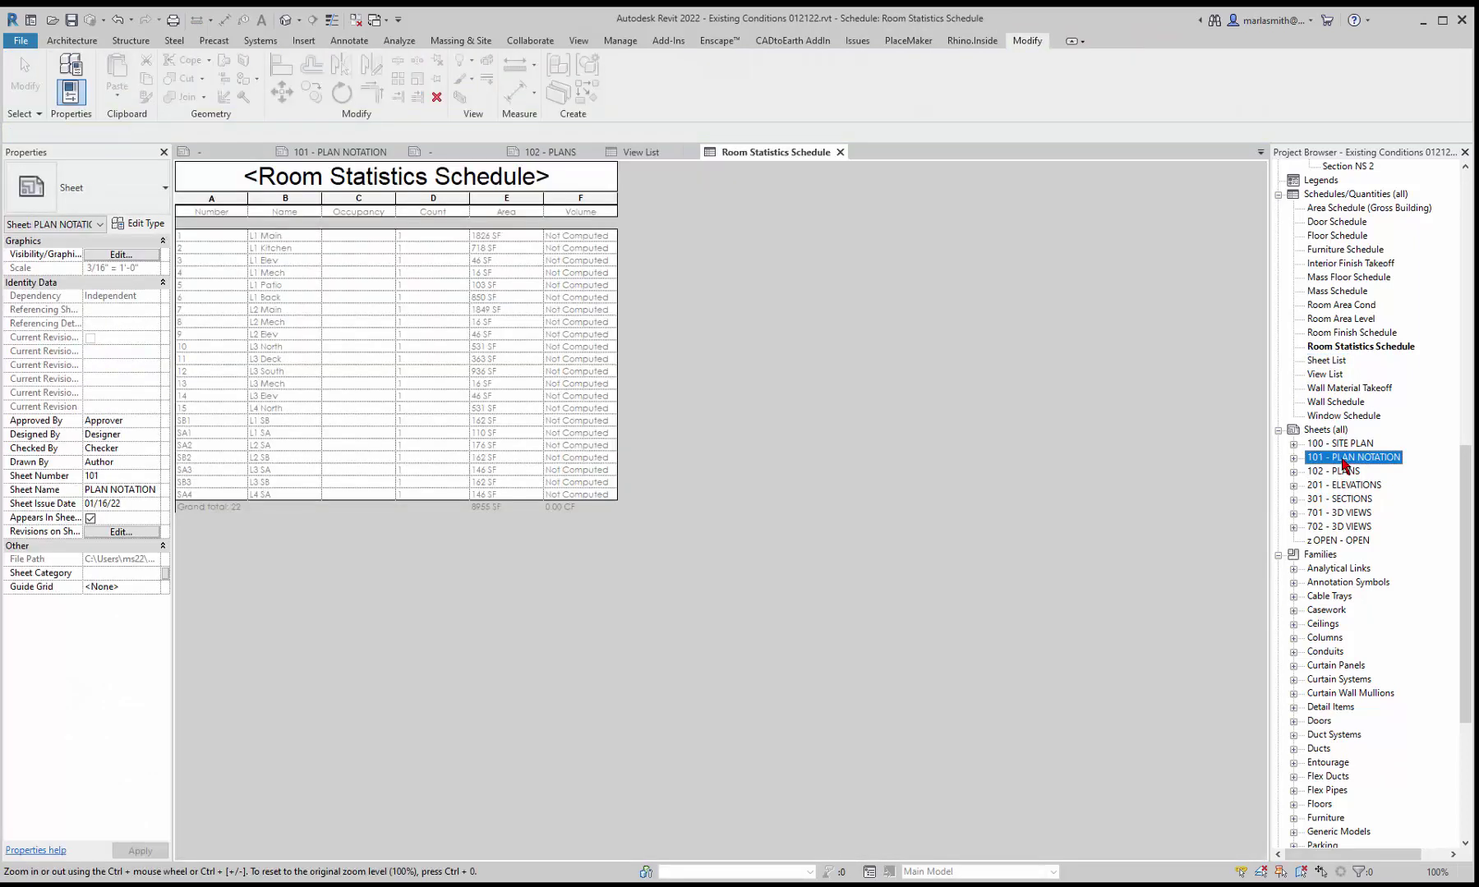
scroll(1141, 514, down, 4)
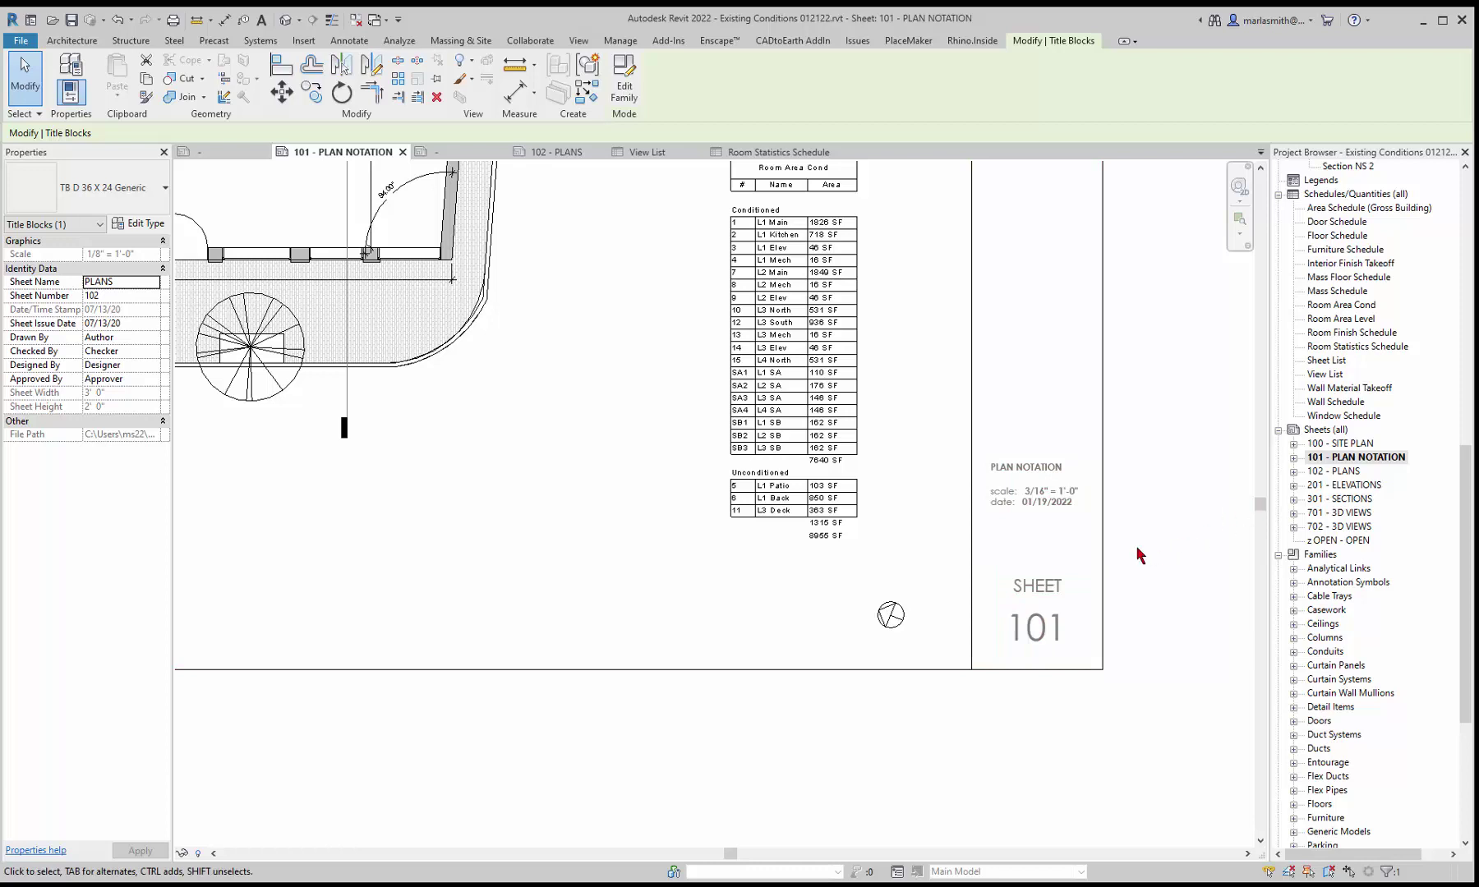
scroll(1146, 632, down, 3)
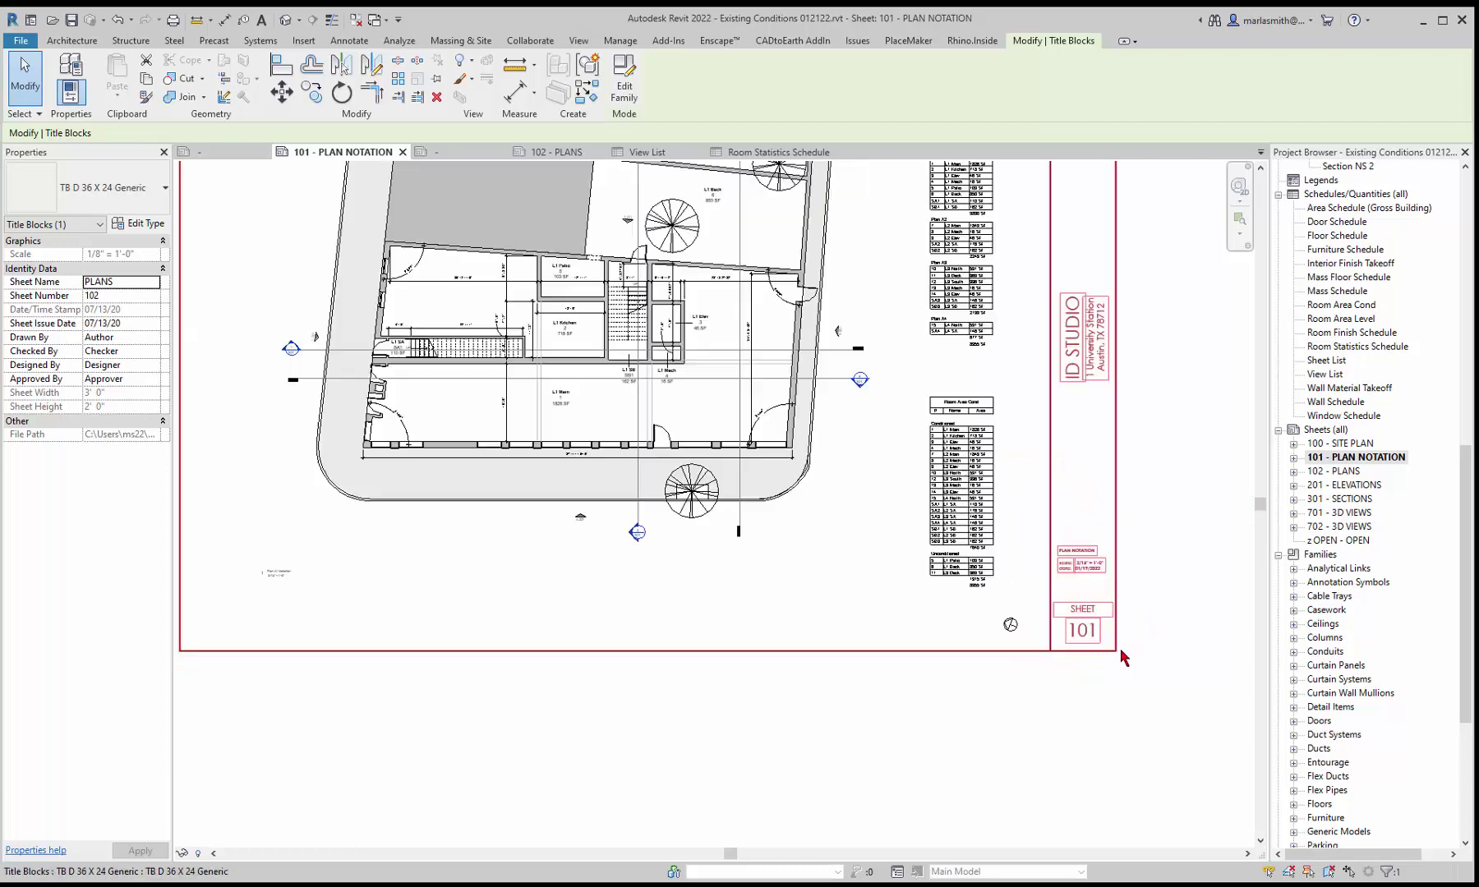
scroll(1126, 452, up, 4)
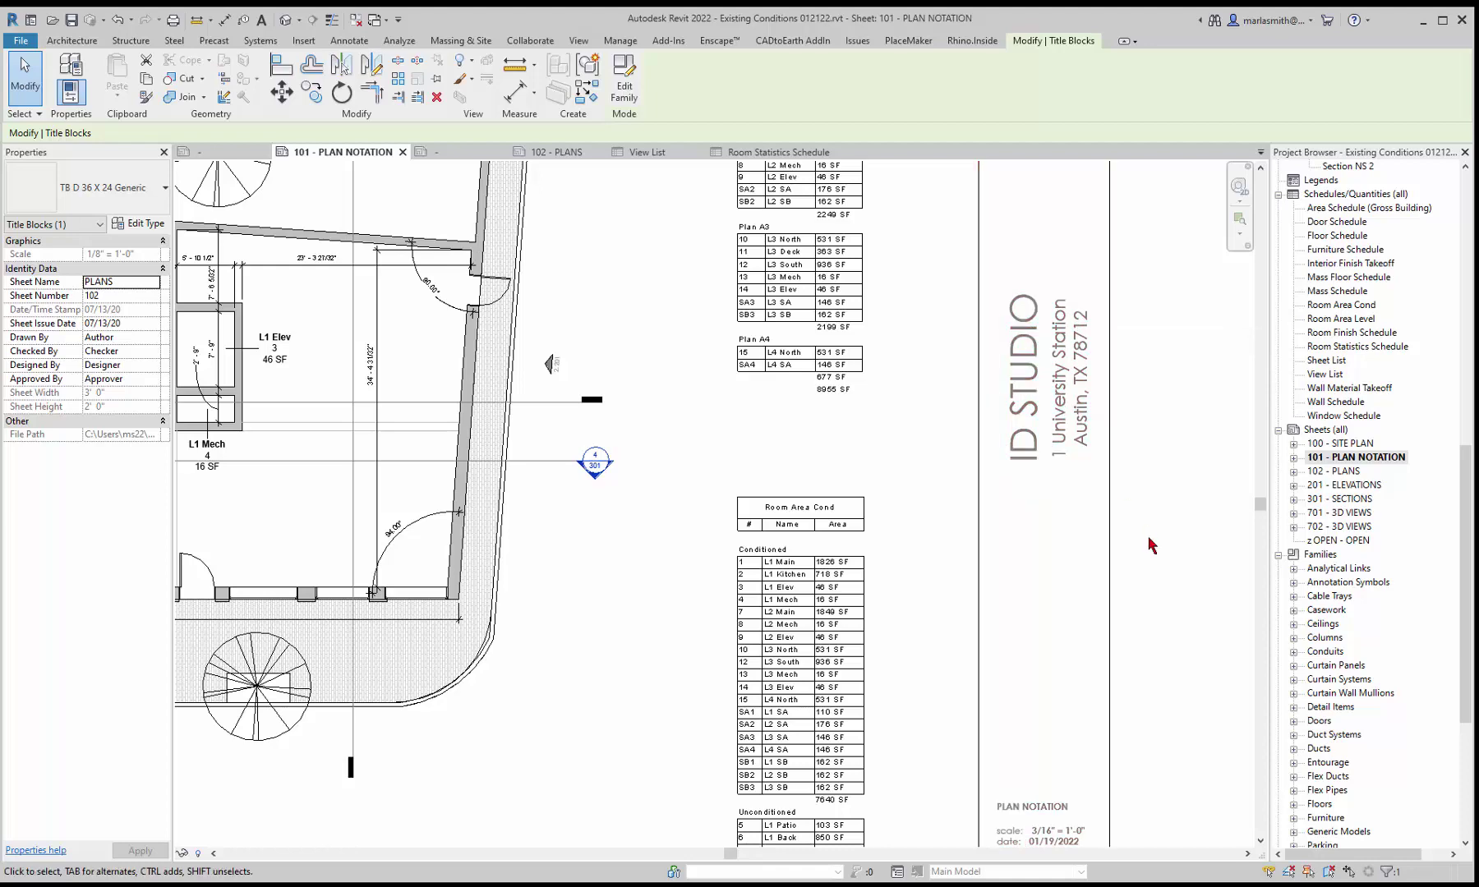
scroll(1149, 545, down, 3)
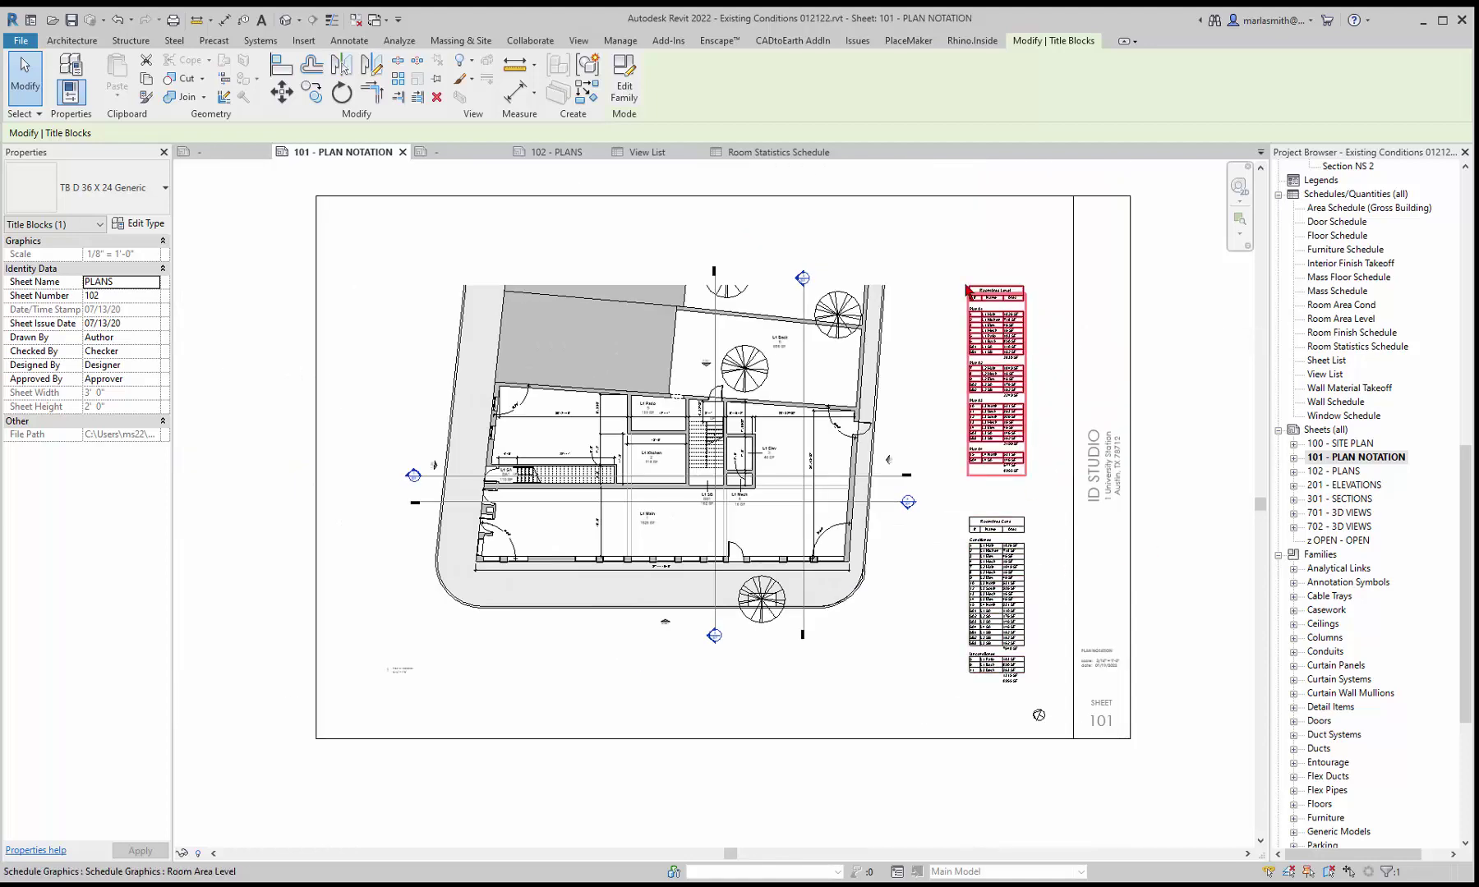
double_click(997, 627)
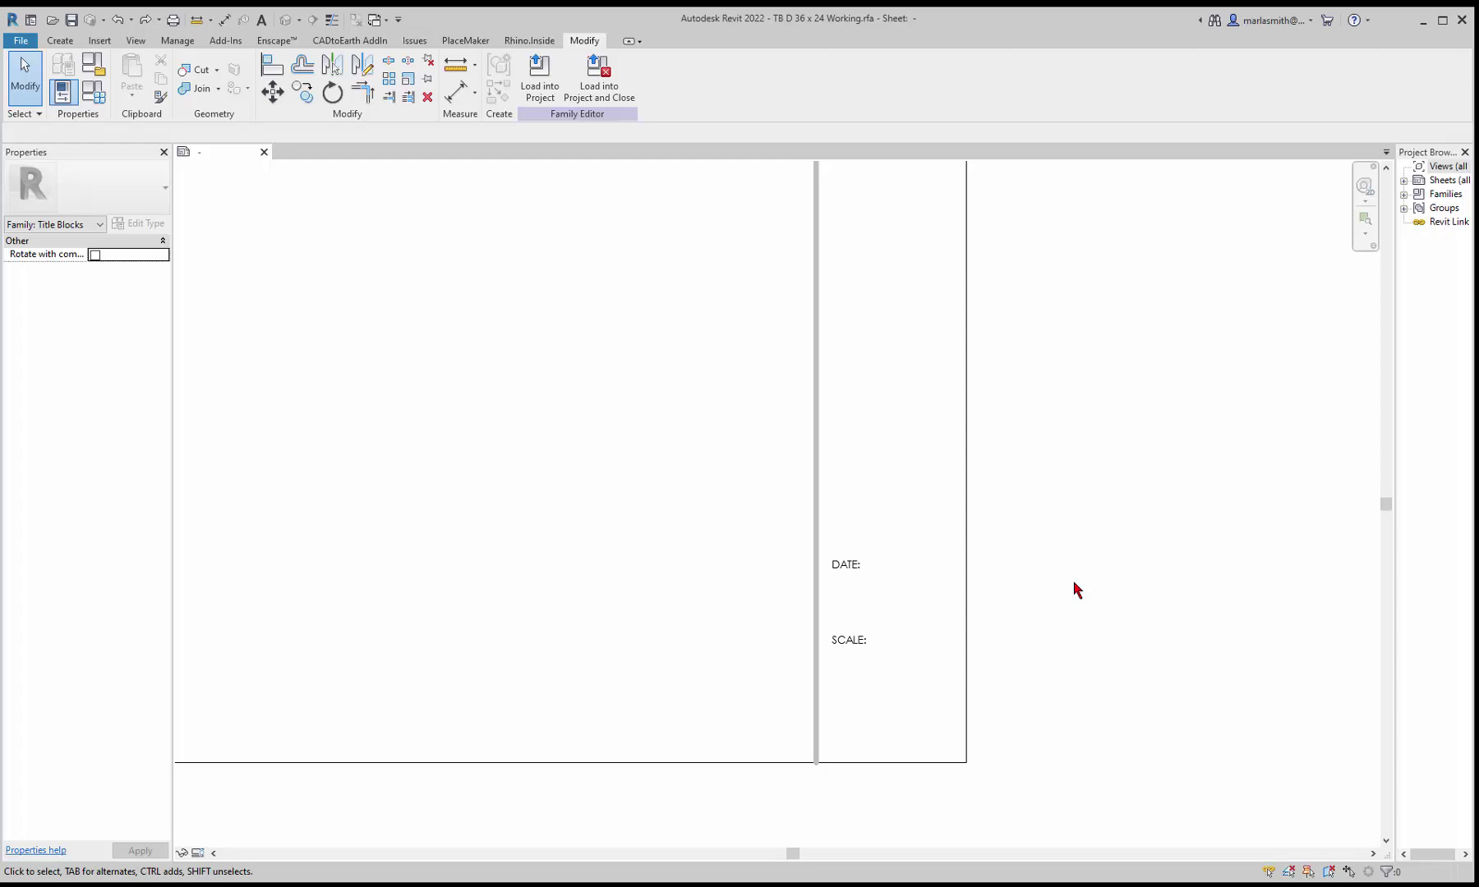
- Start a new label between the DATE: and SCALE: text in the title block
click(60, 41)
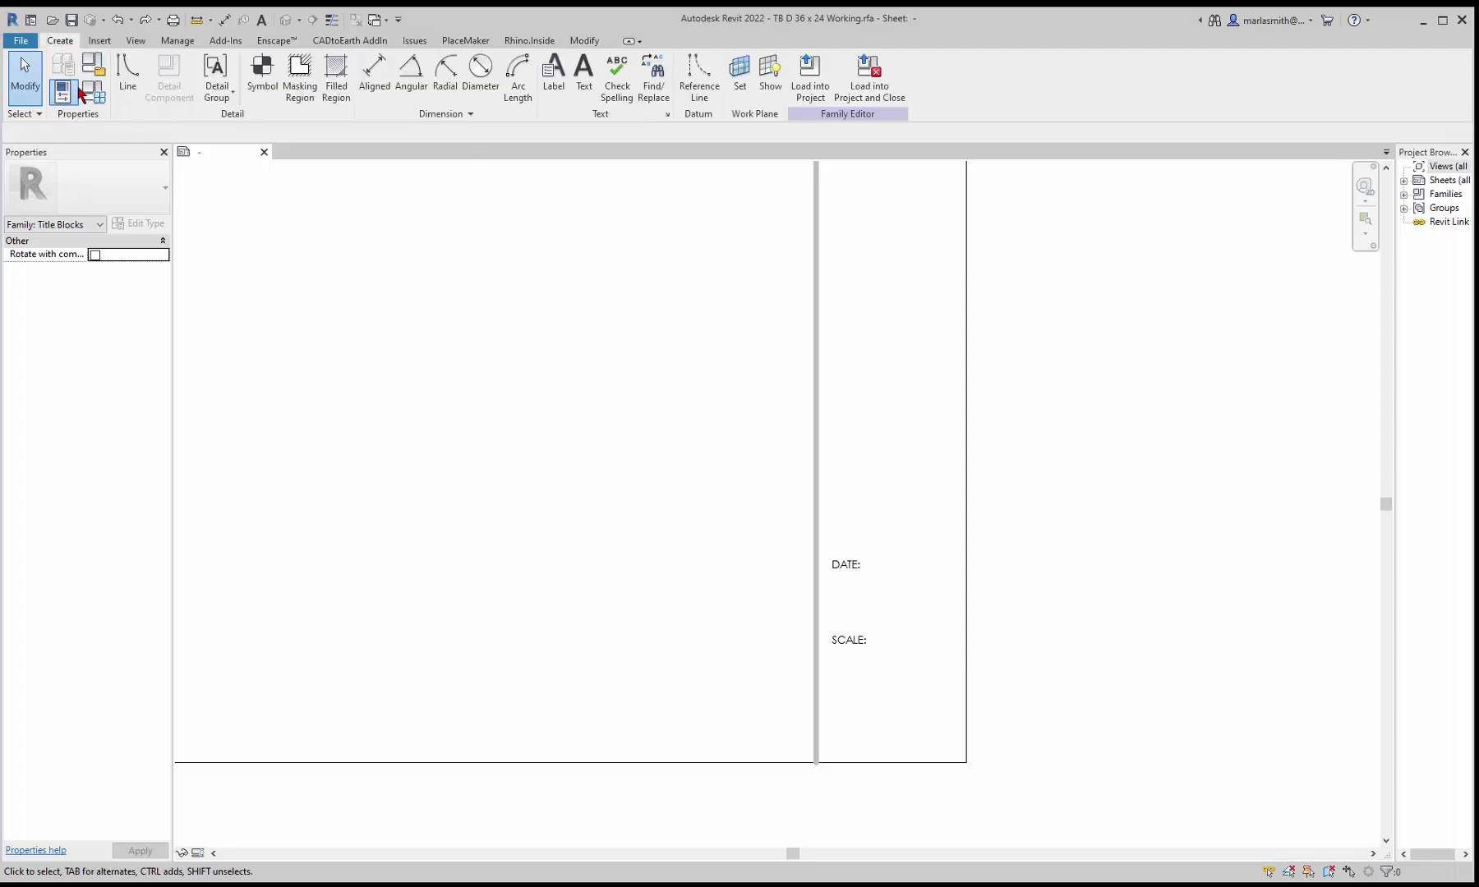
click(548, 93)
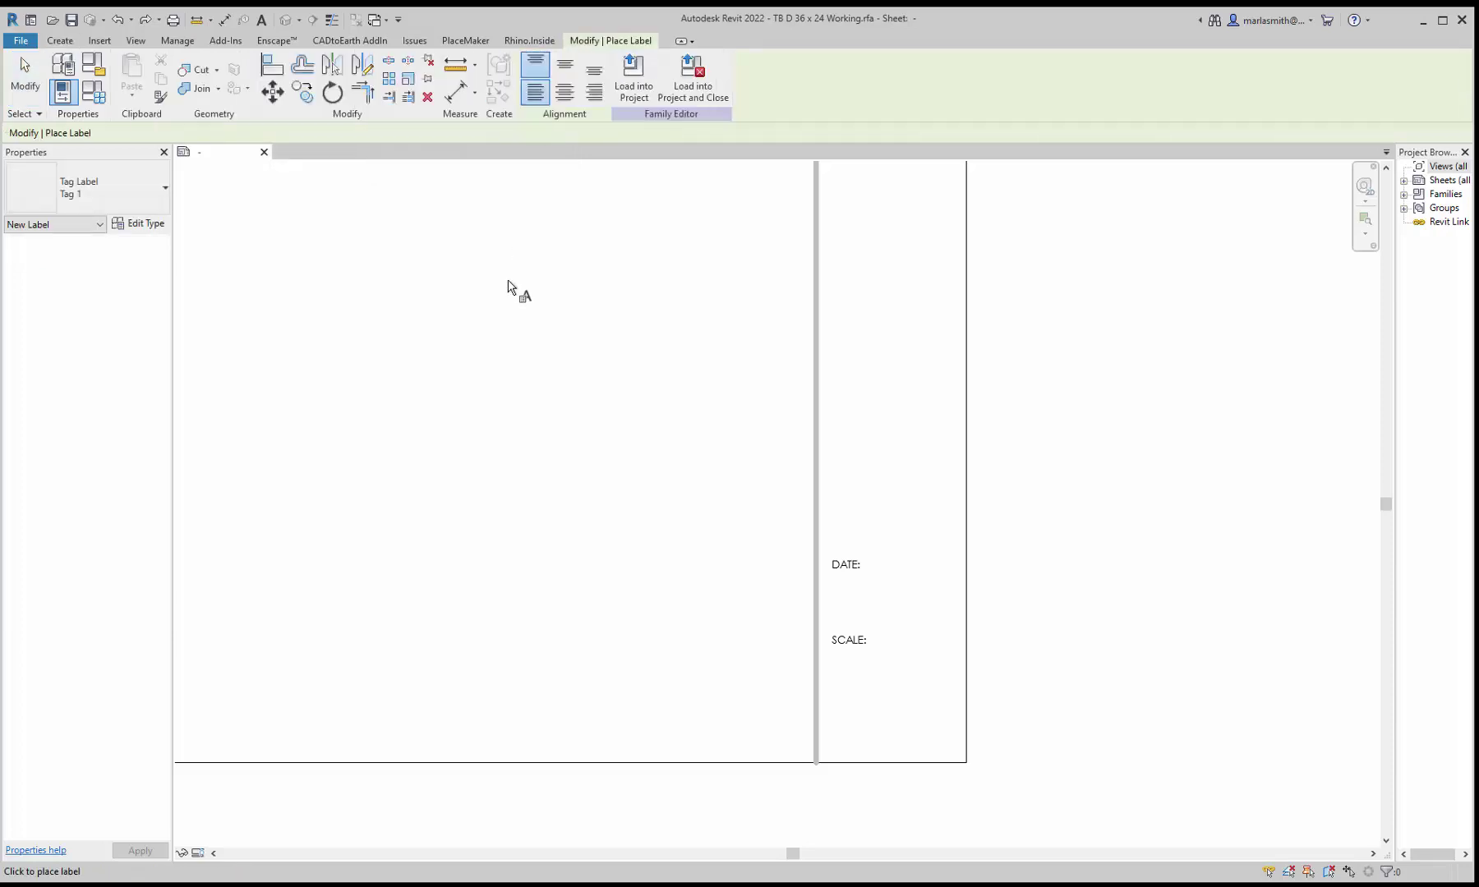
click(838, 593)
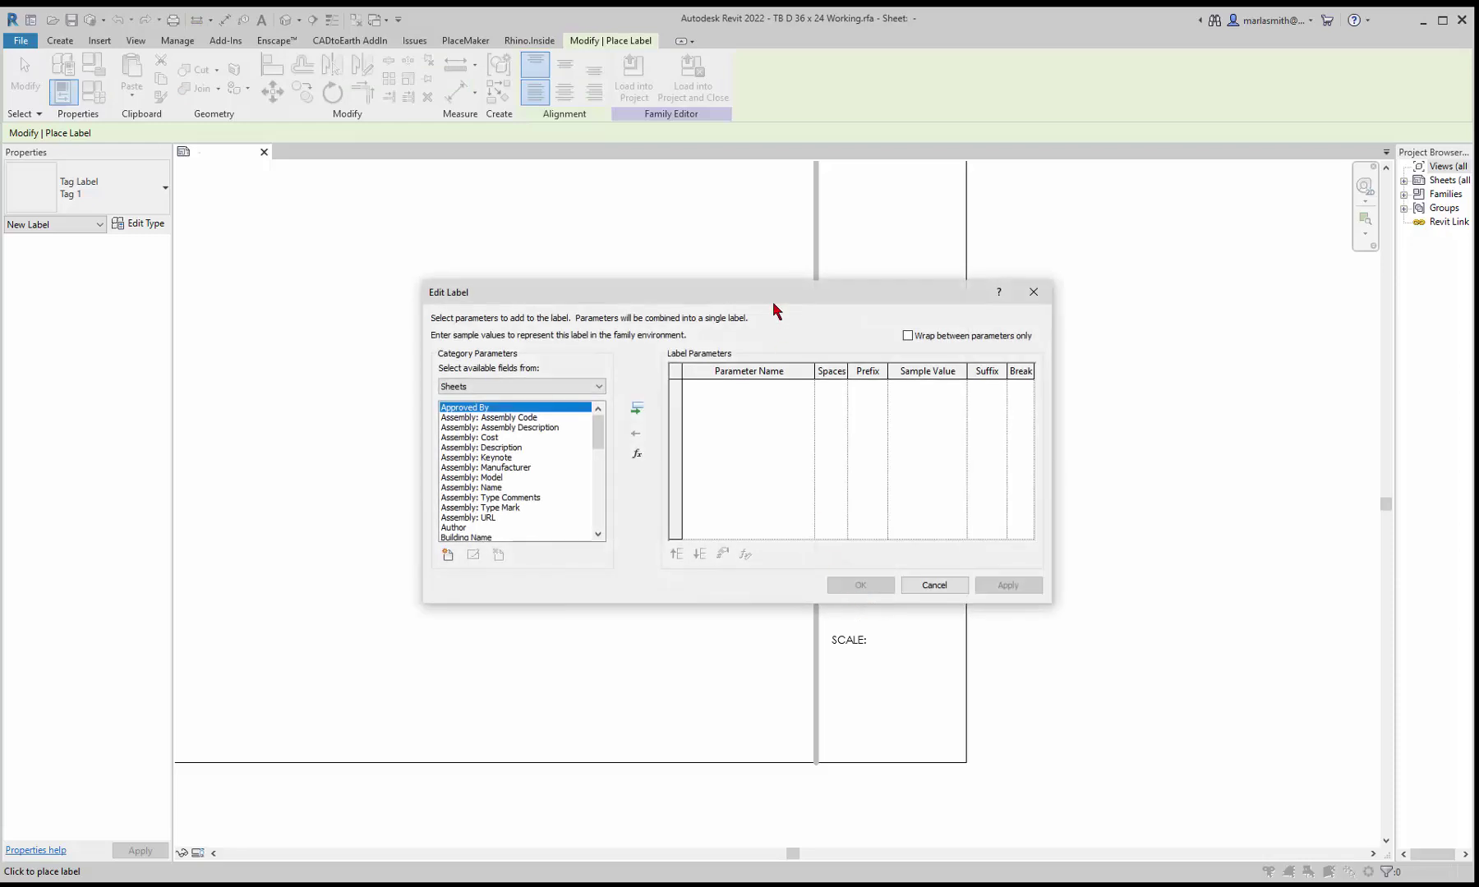
drag(652, 250, 580, 230)
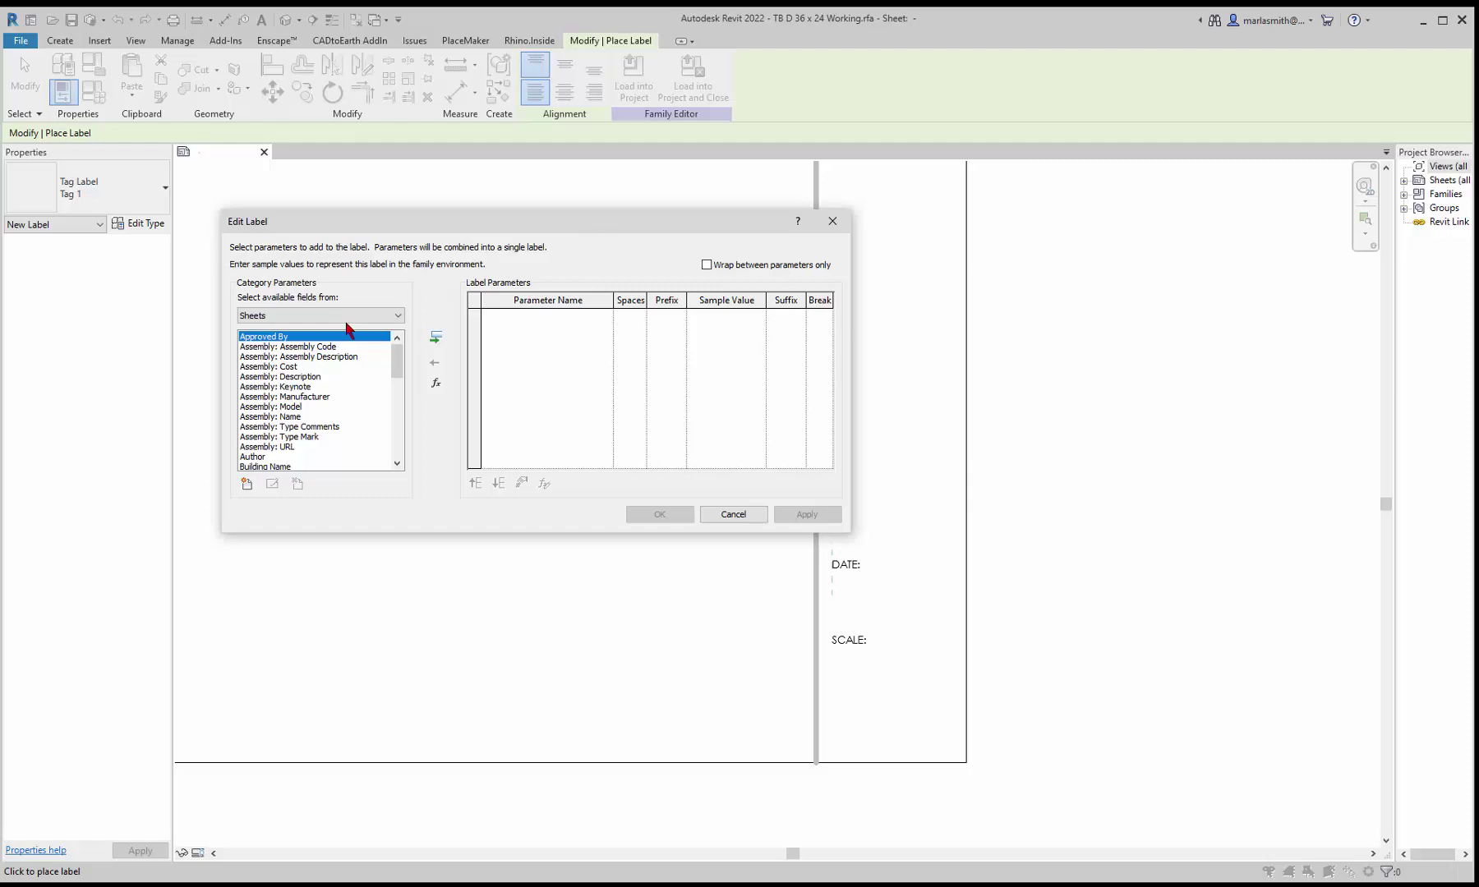
- Add Project Issue Date to the label and shorten its sample value to Issue Date
drag(403, 370, 402, 452)
click(274, 387)
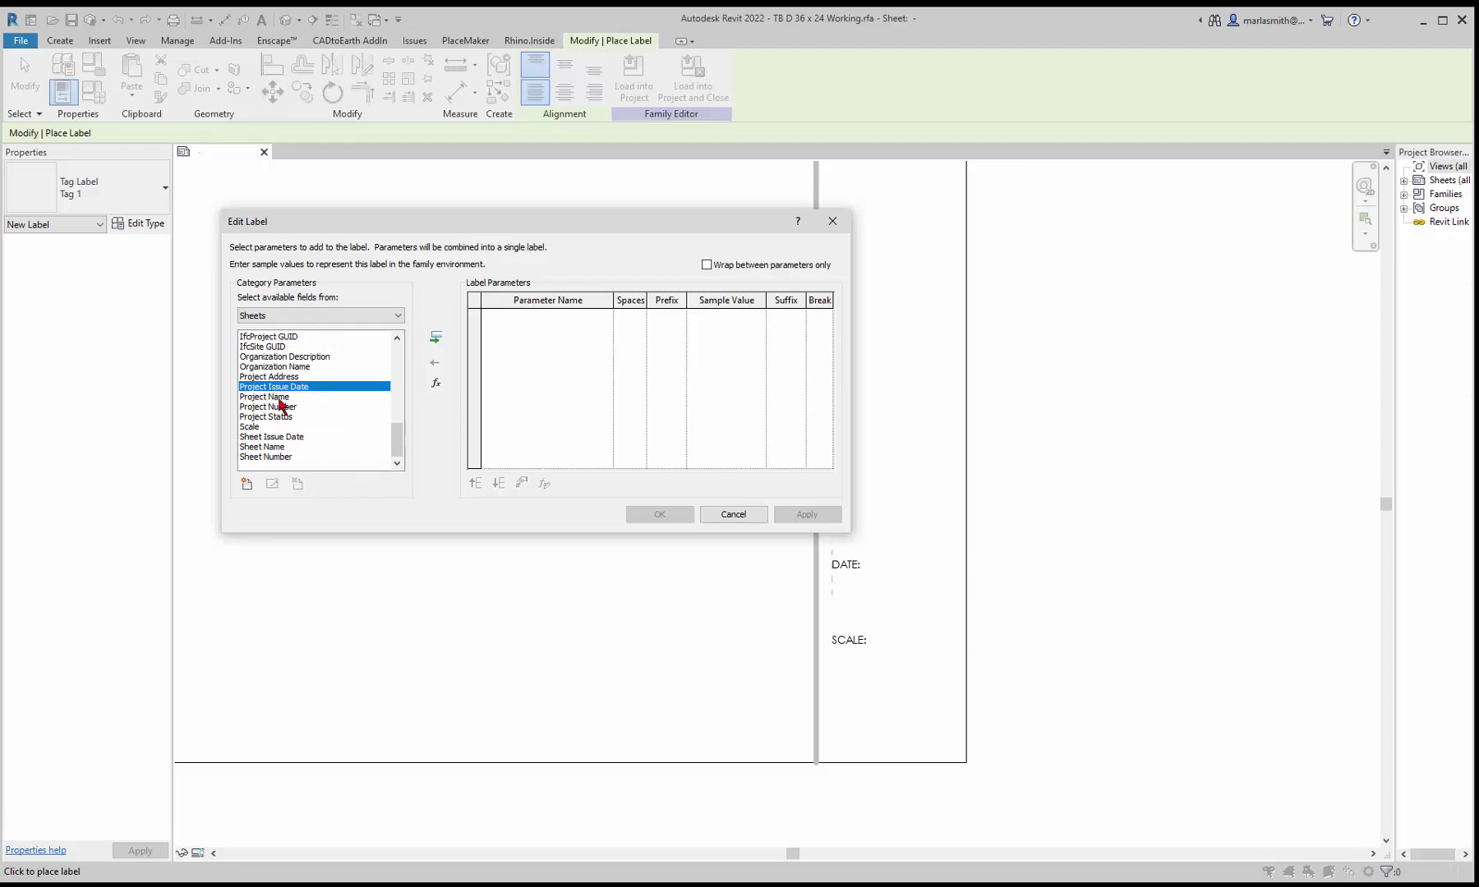
click(437, 338)
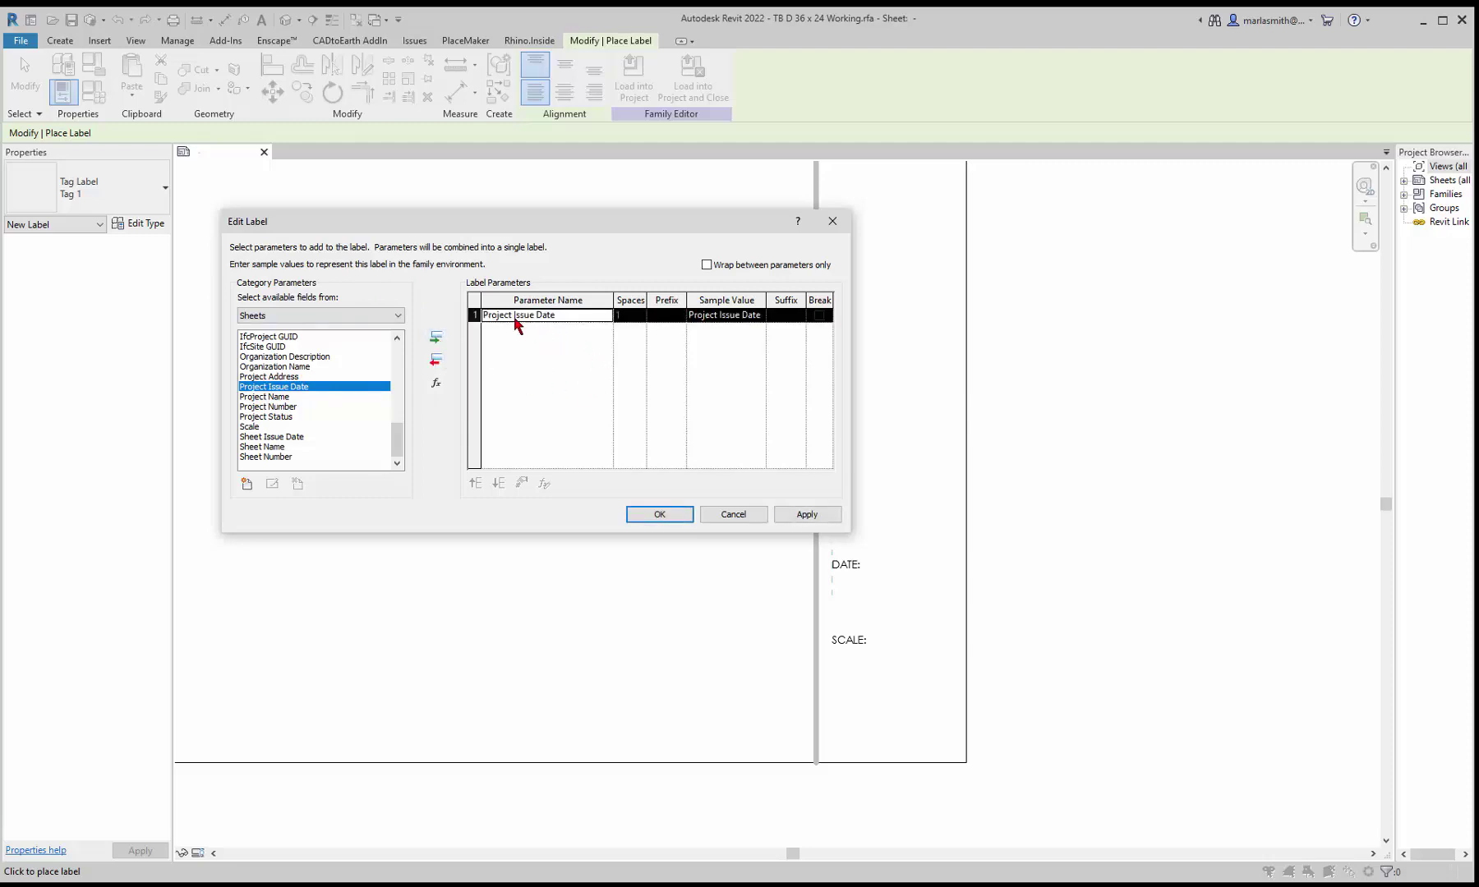
click(701, 317)
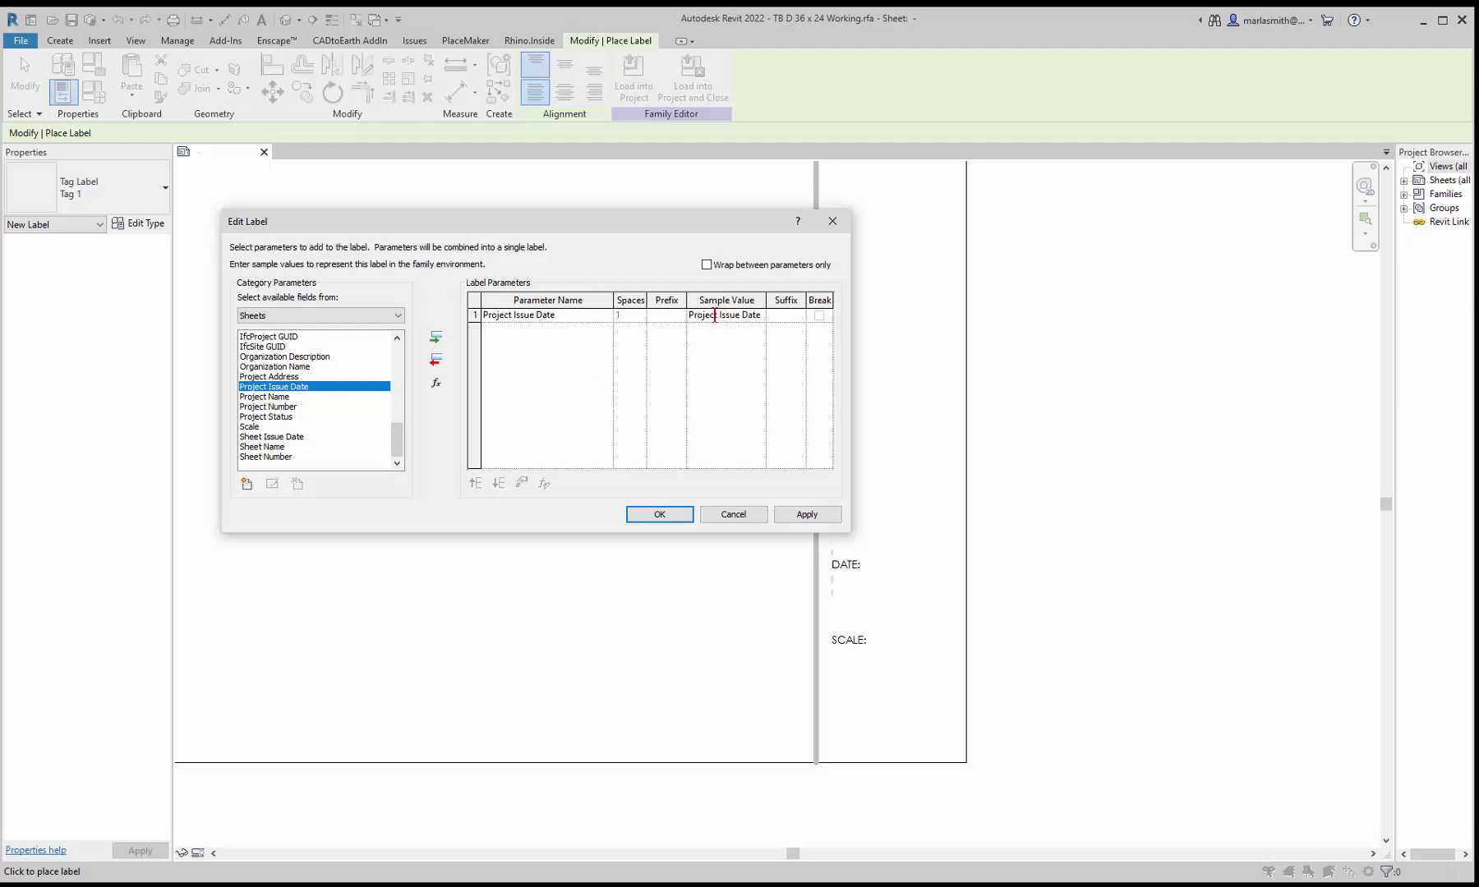
drag(719, 313, 684, 320)
key(BackSpace)
- Place the Issue Date label and rename its type to Tag CG 1/8"
click(657, 515)
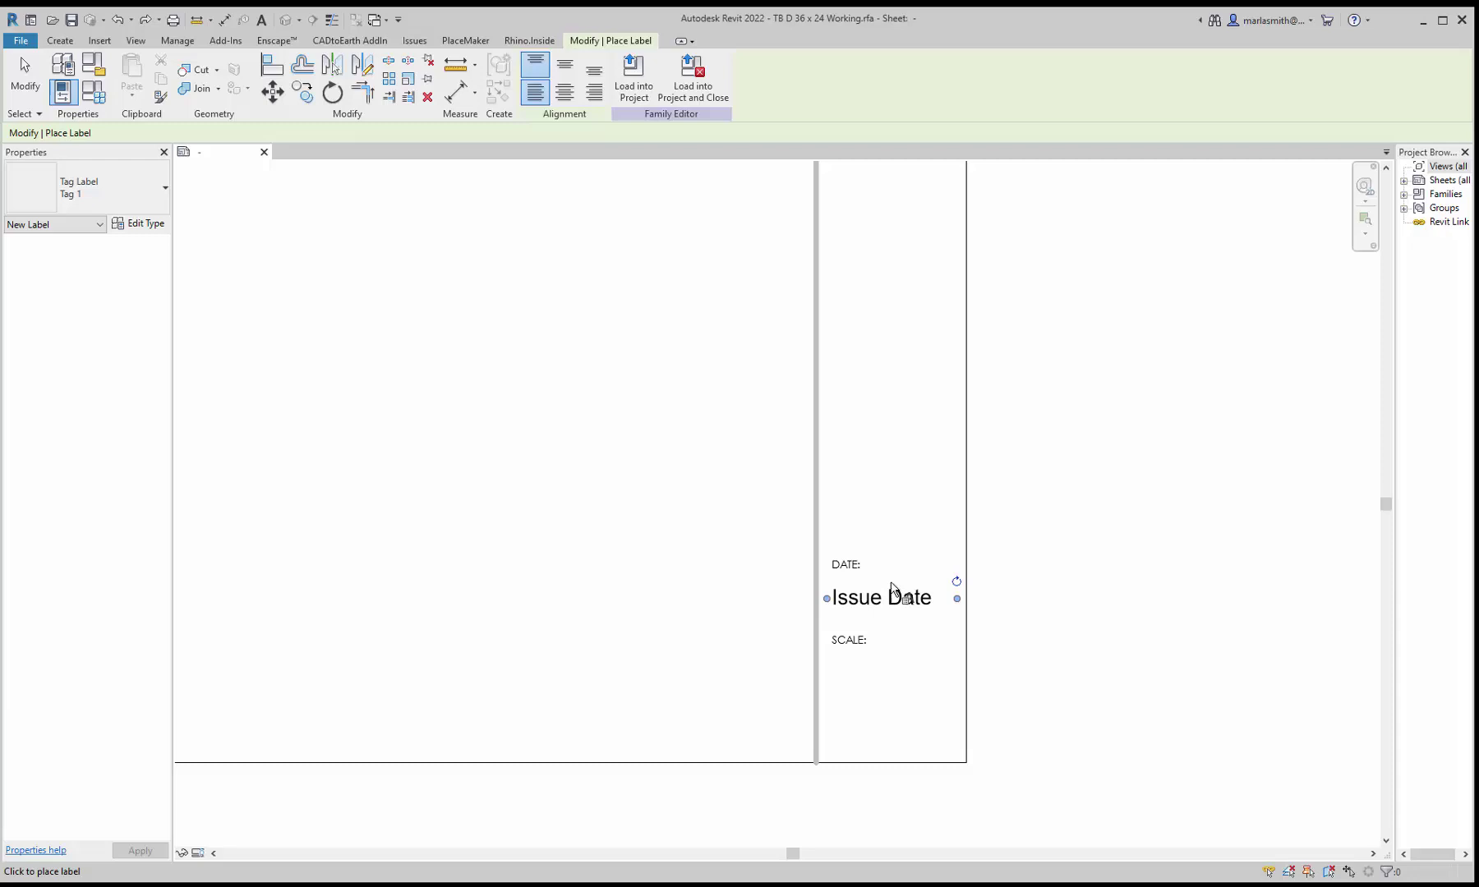
scroll(906, 612, up, 1)
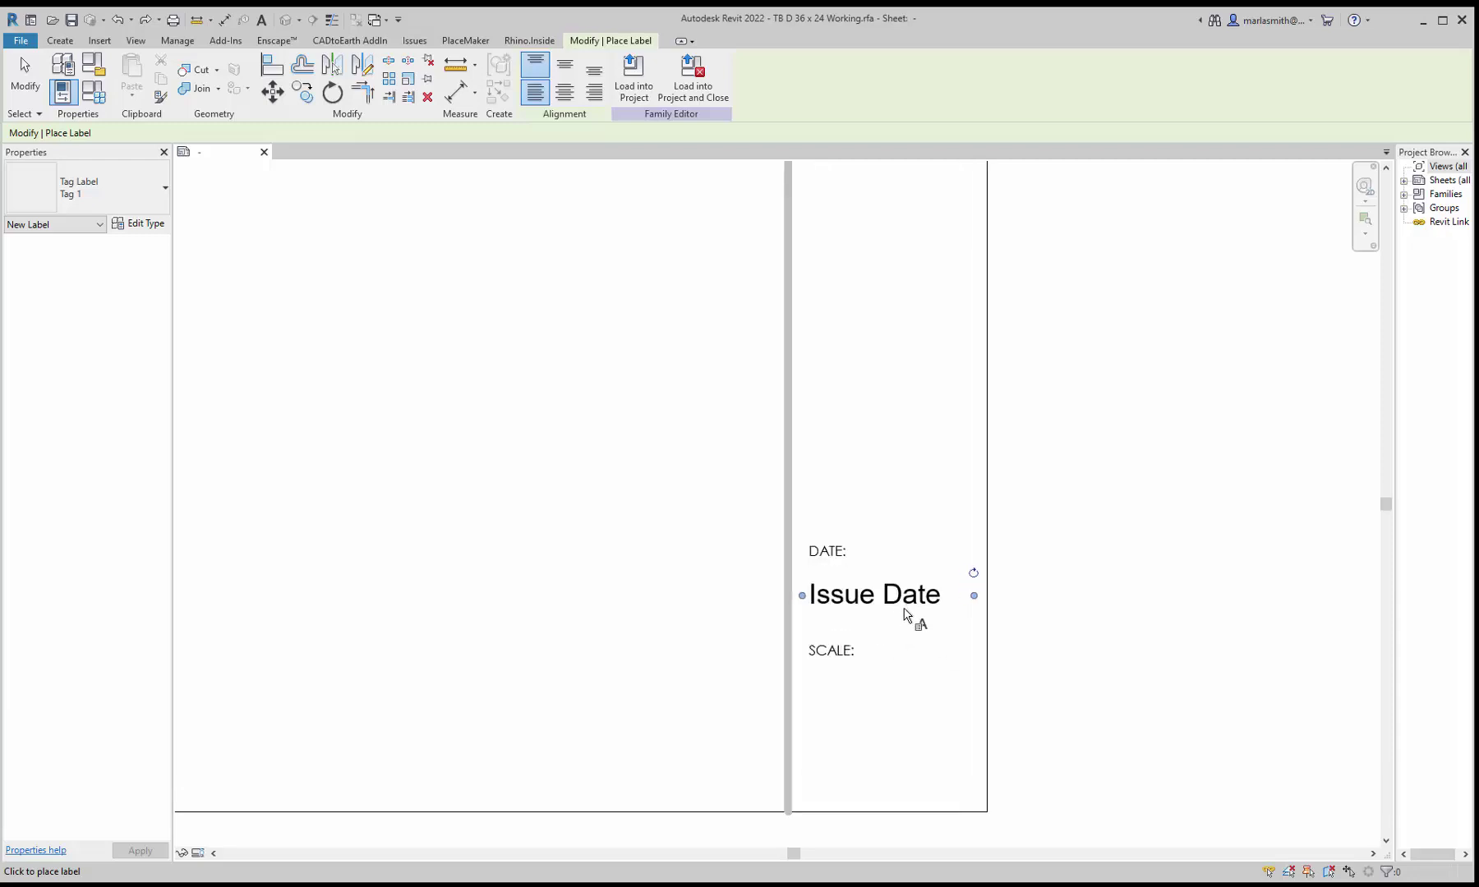
click(147, 227)
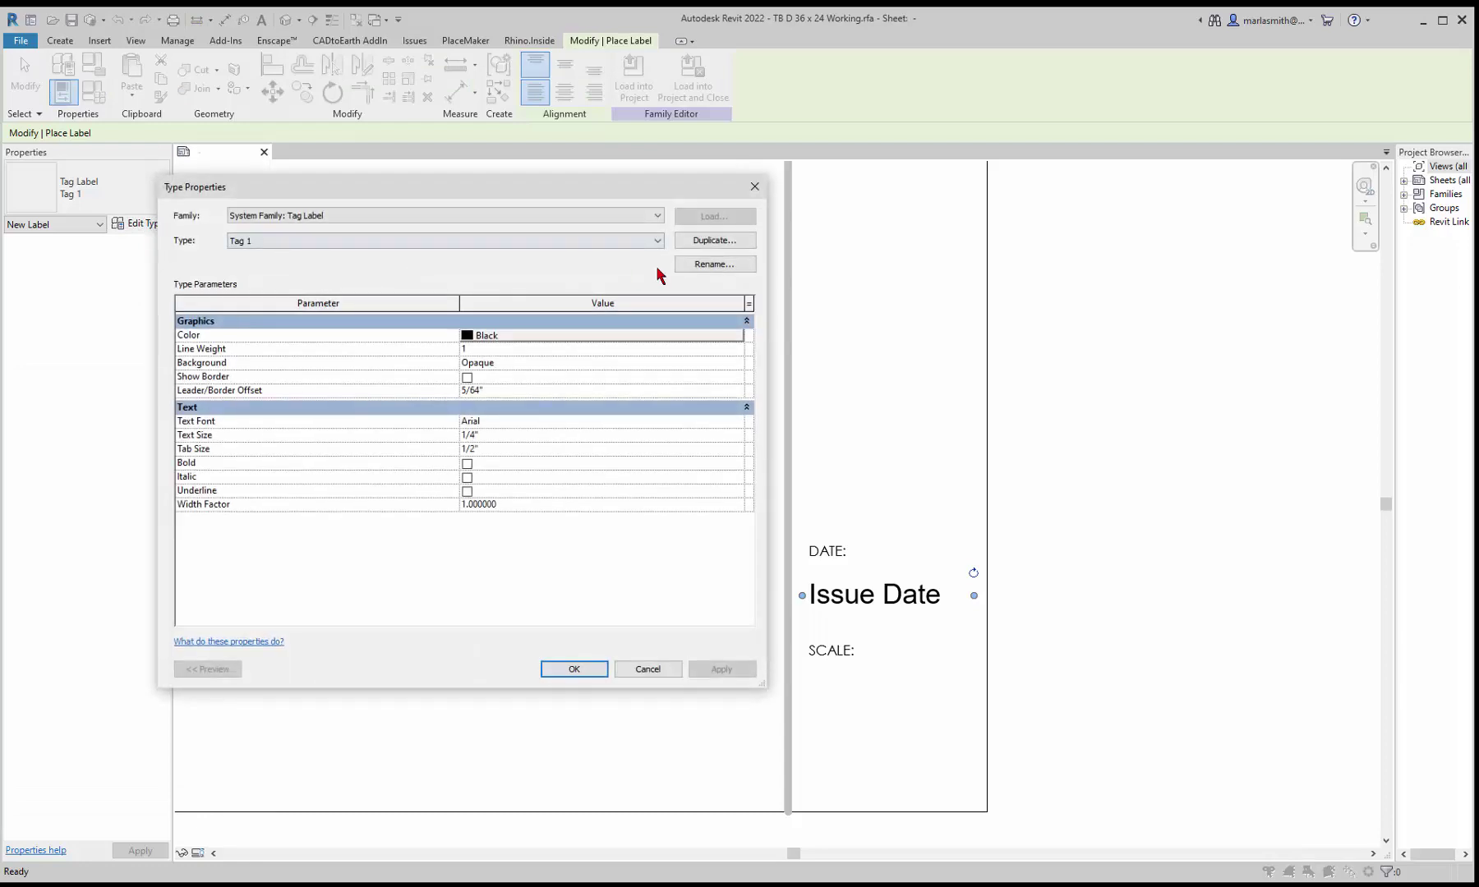
click(722, 267)
click(449, 440)
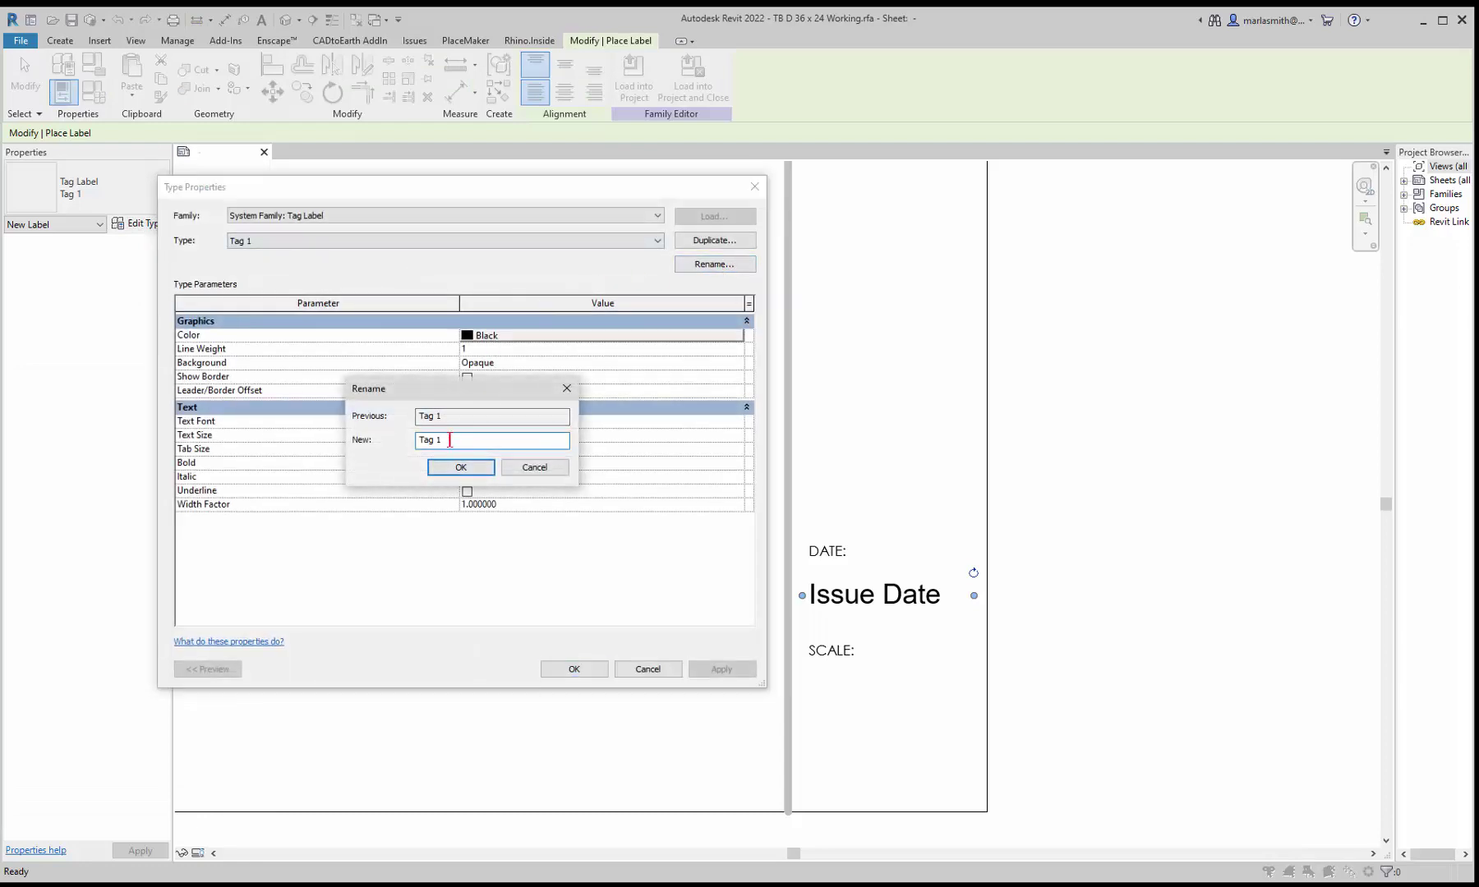
key(BackSpace)
text(CG 1/8")
click(450, 473)
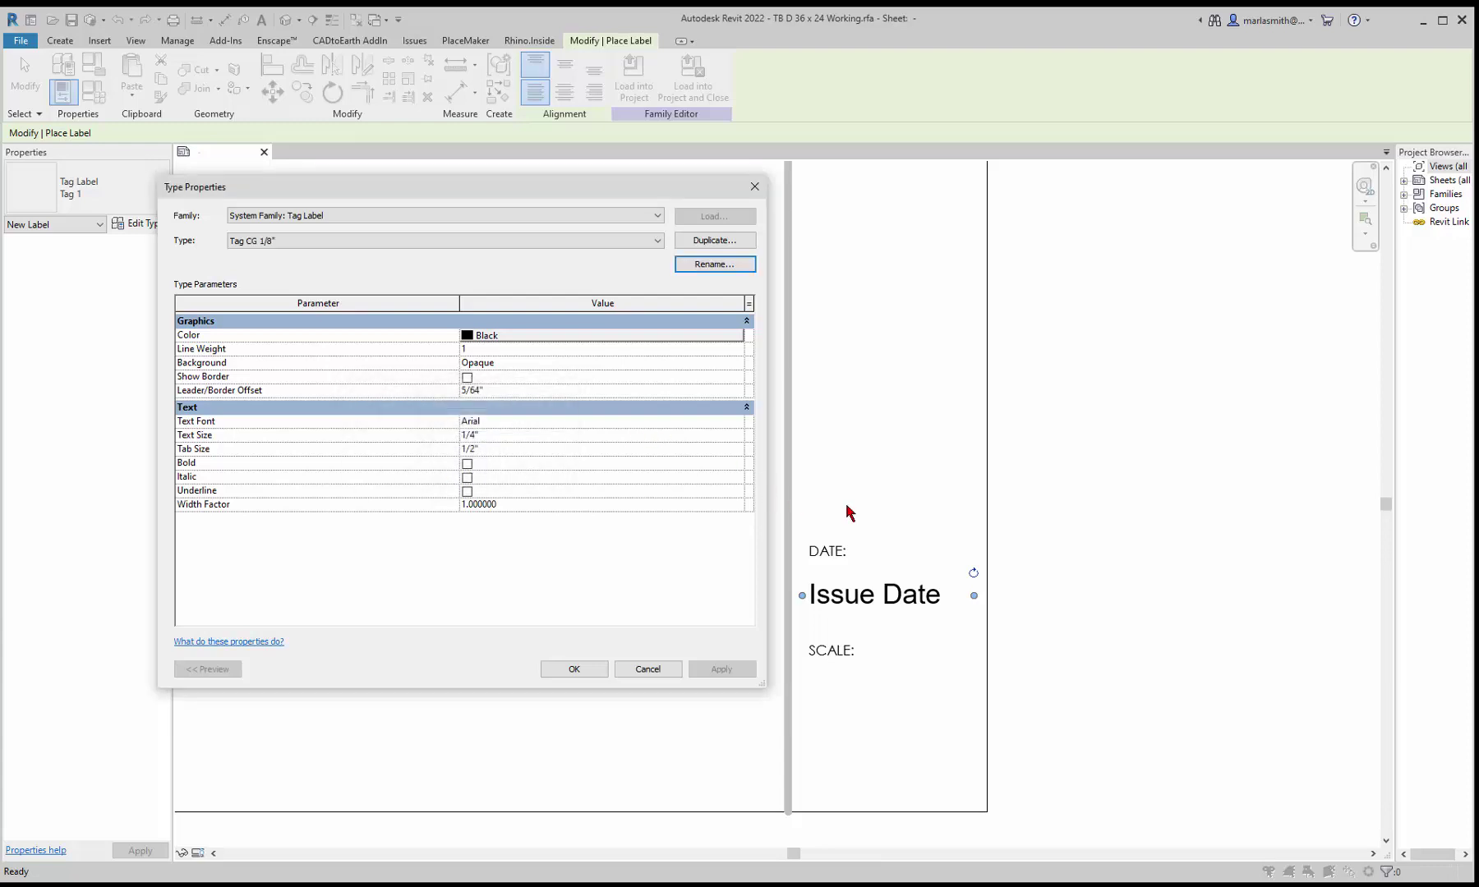
- Set the label type's font to Century Gothic and text size to 1/8"
click(498, 423)
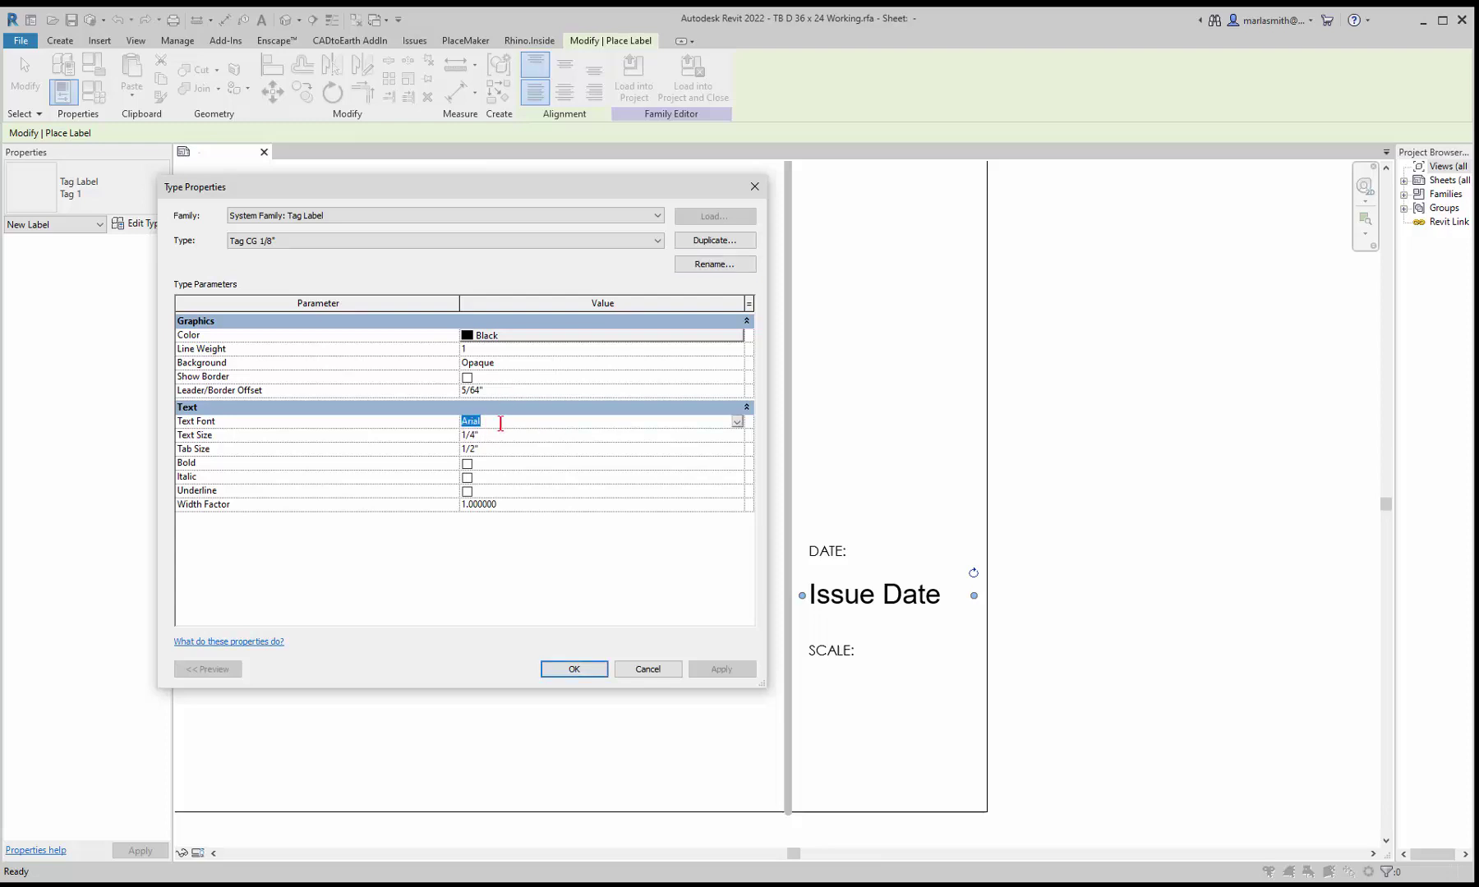
text(Centaur)
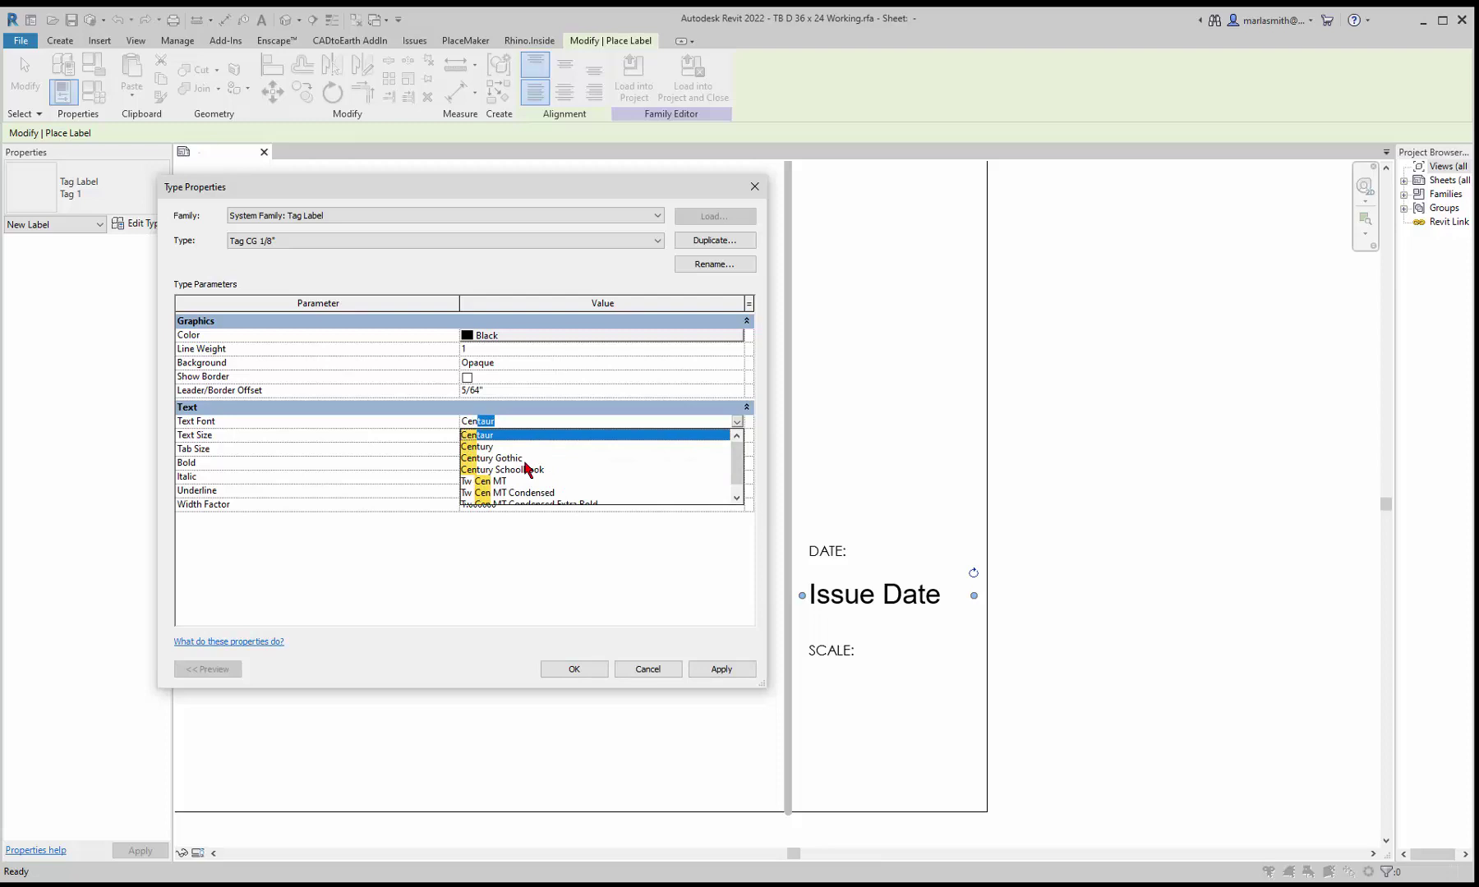
click(513, 458)
click(505, 434)
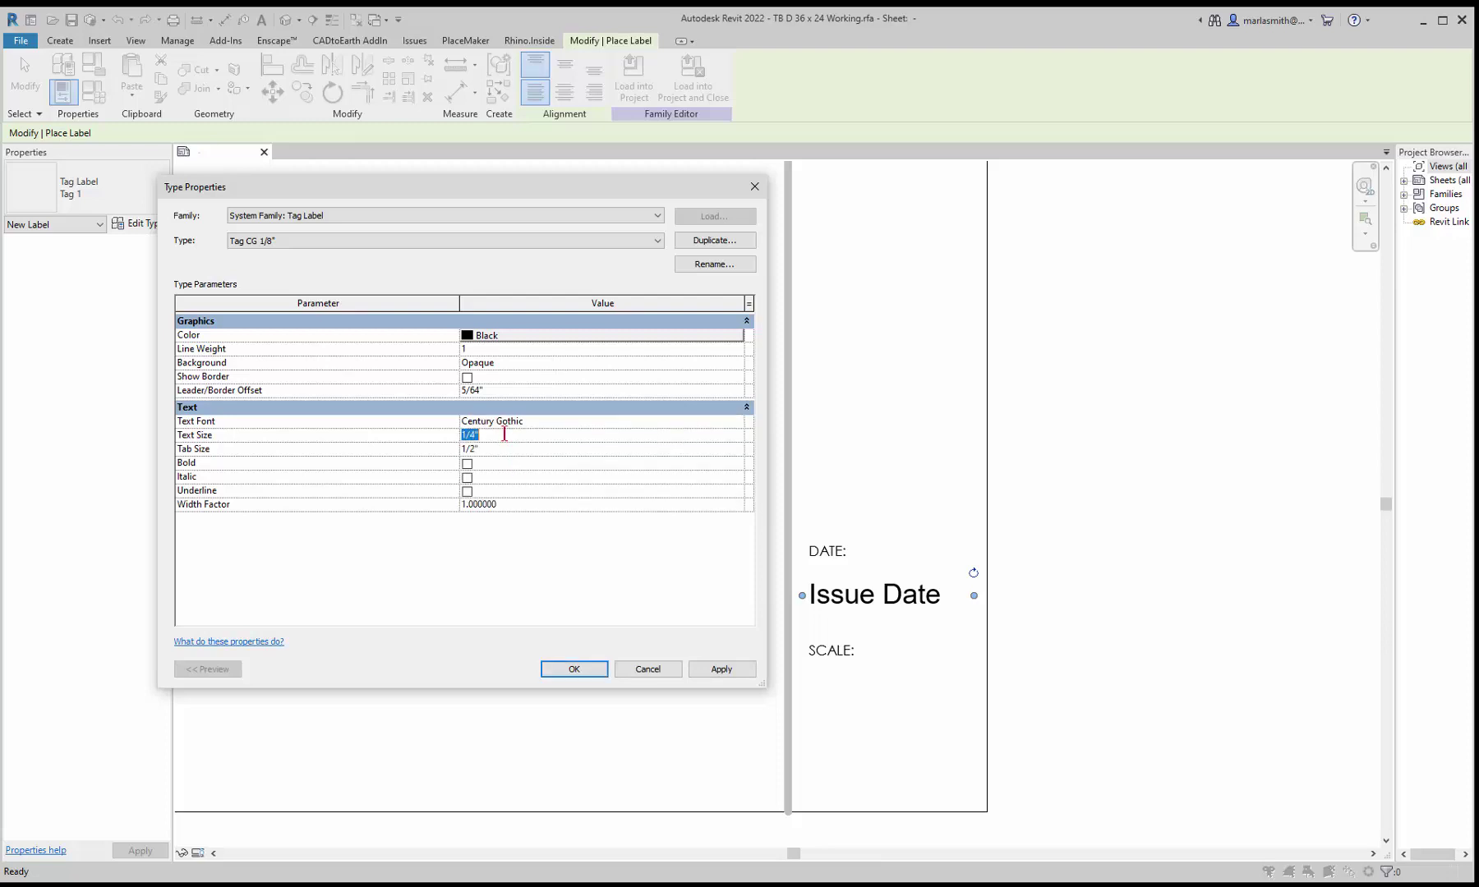
text(1/)
click(574, 669)
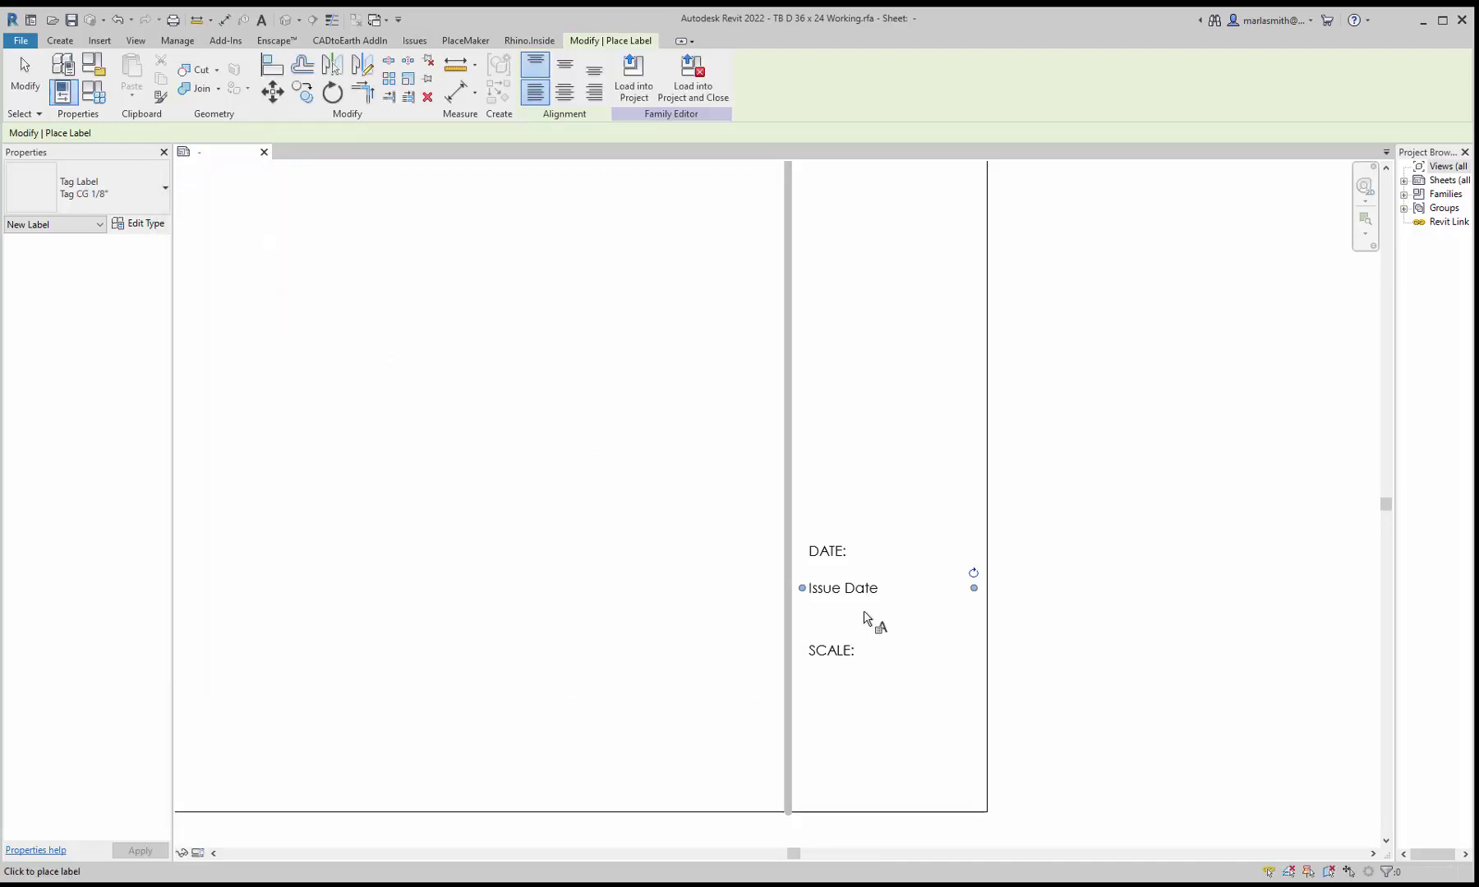
- Move the Issue Date label up beside the DATE: text
scroll(864, 618, up, 2)
click(25, 82)
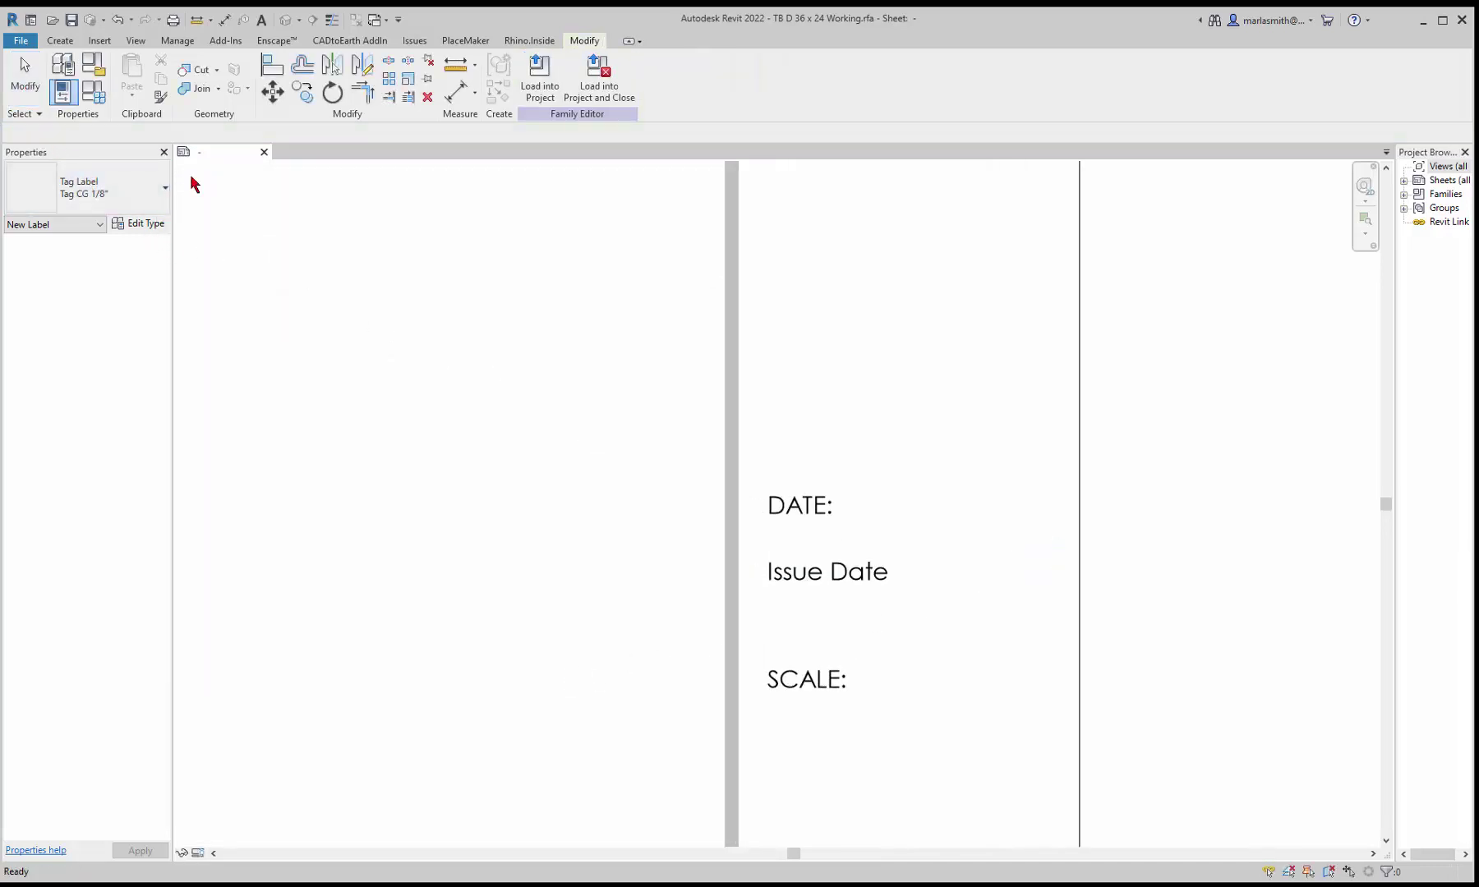
click(832, 575)
scroll(945, 587, up, 2)
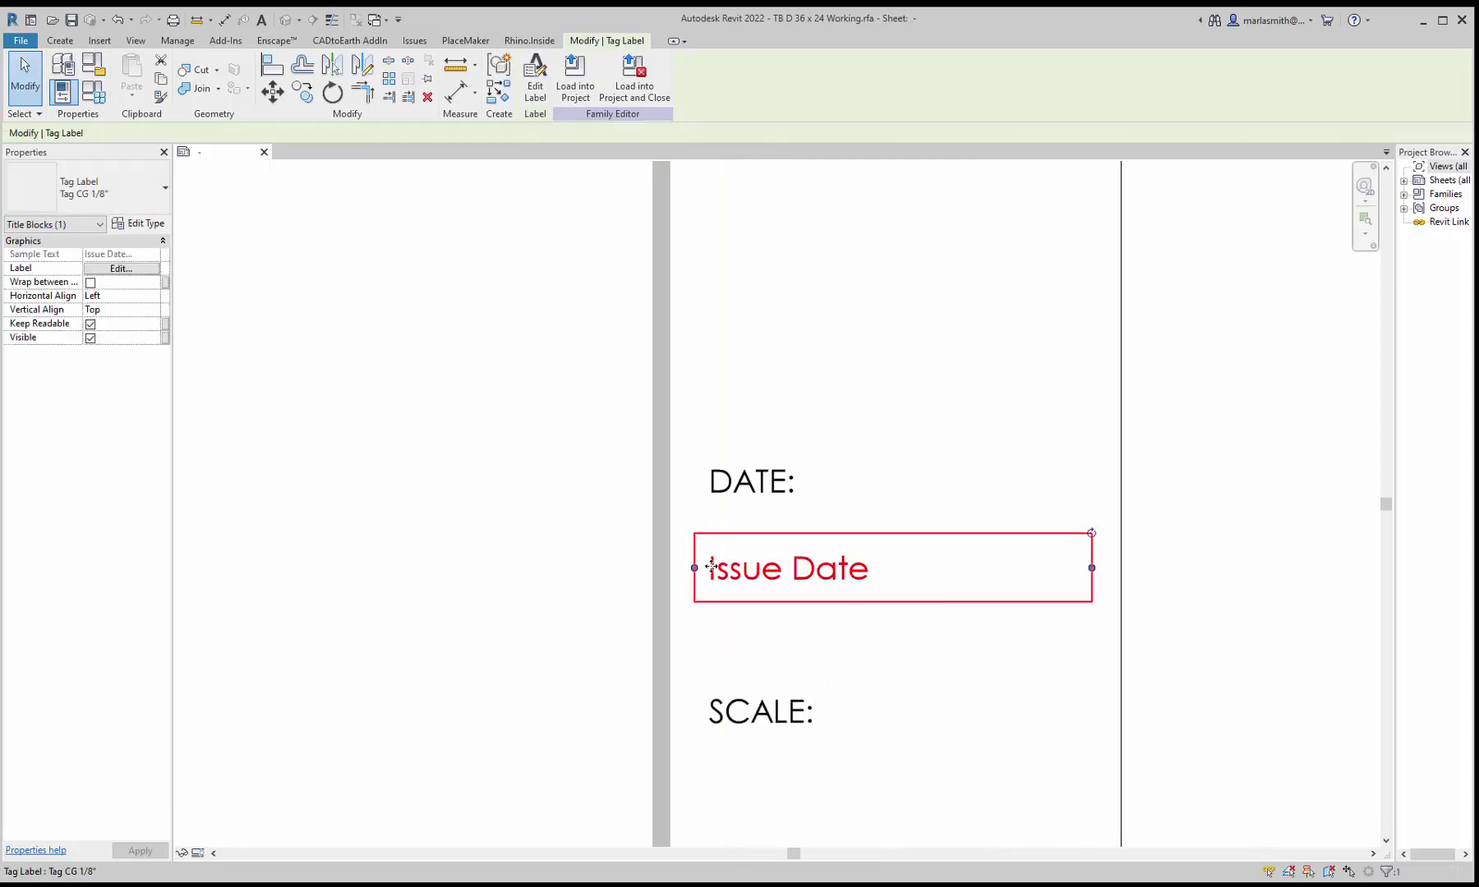
drag(715, 565, 810, 497)
scroll(832, 493, up, 2)
- Widen the DATE: text and Issue Date label boxes so they read as one line
click(726, 483)
click(944, 561)
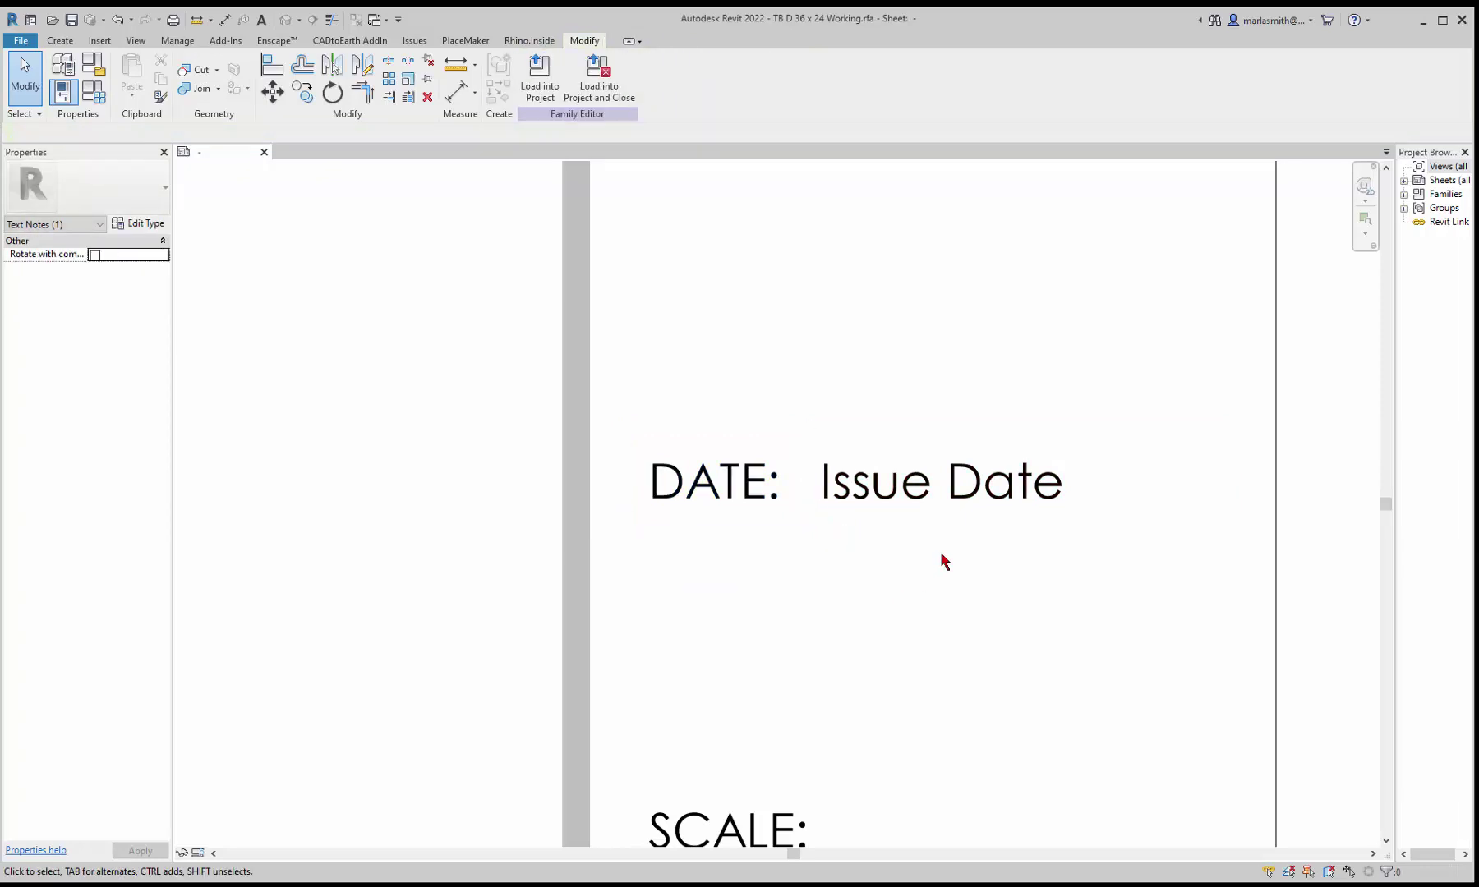
click(972, 505)
drag(1238, 484, 1254, 478)
scroll(835, 409, down, 3)
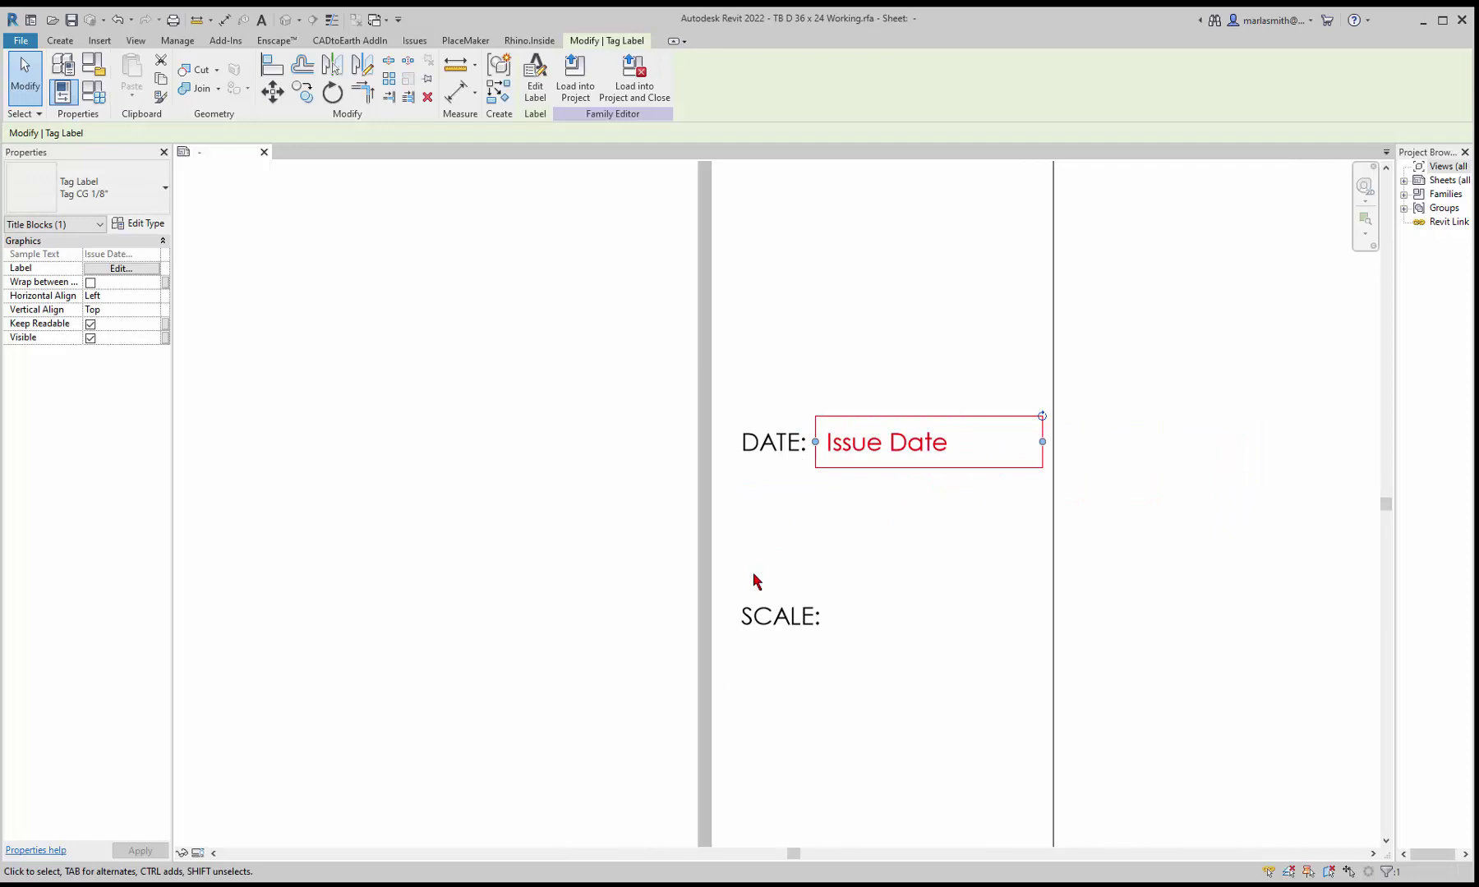
click(436, 468)
click(60, 40)
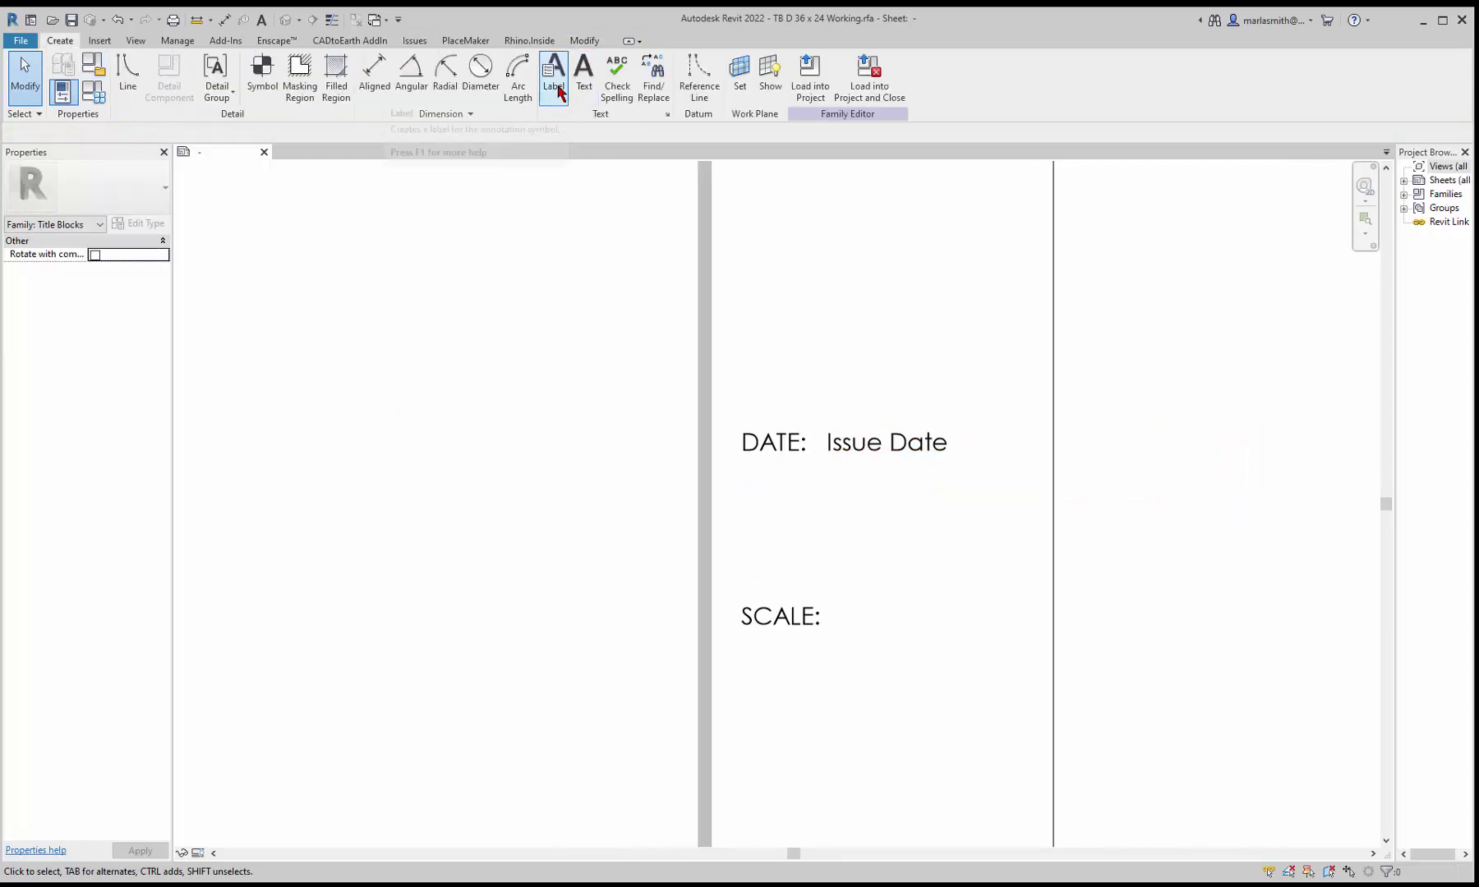
- Place a label with the Scale parameter right after SCALE:
click(556, 91)
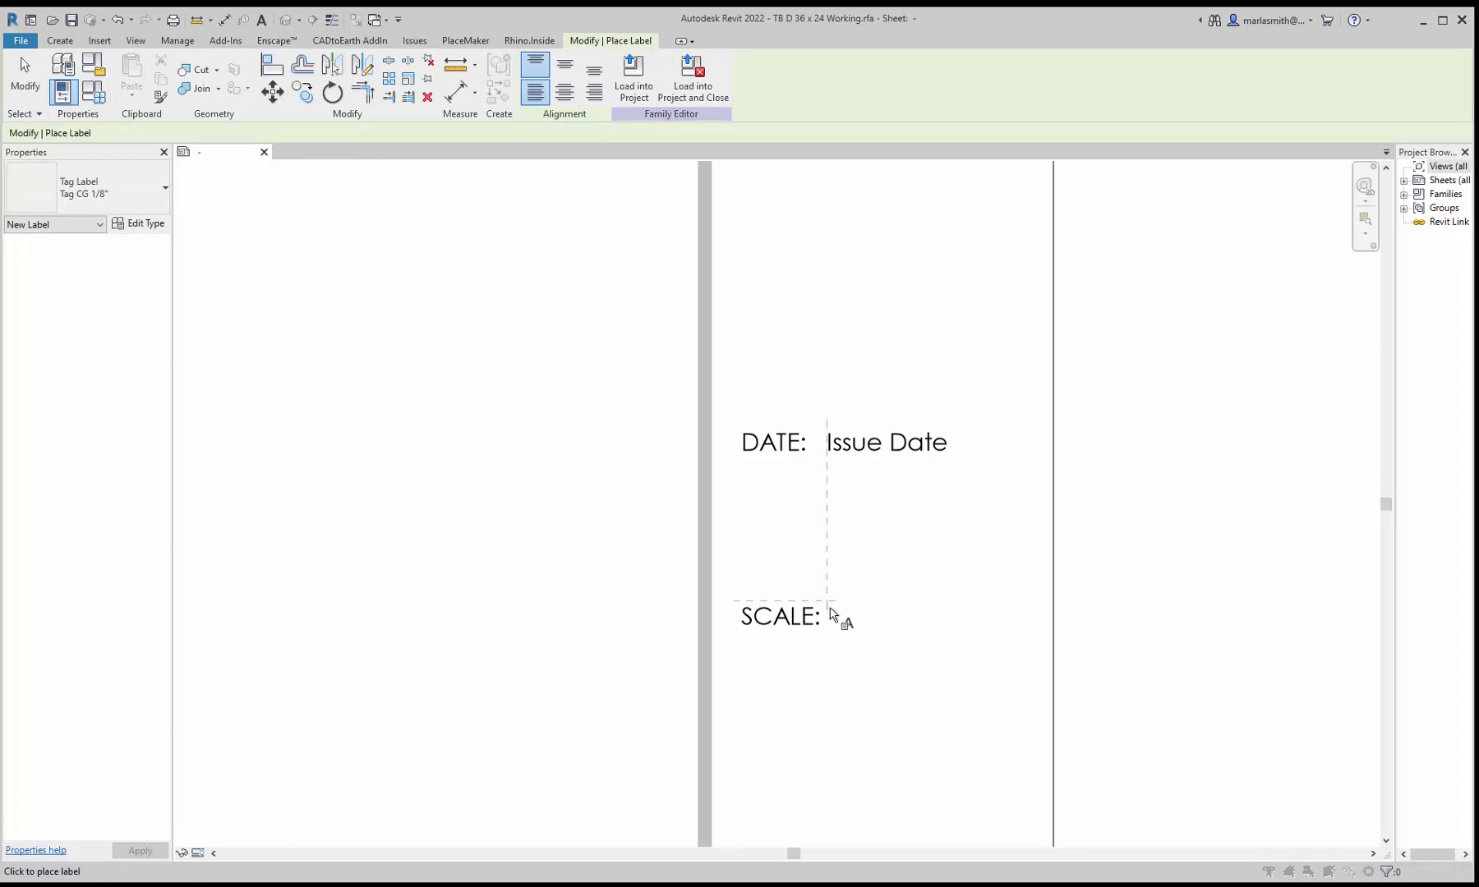
click(830, 607)
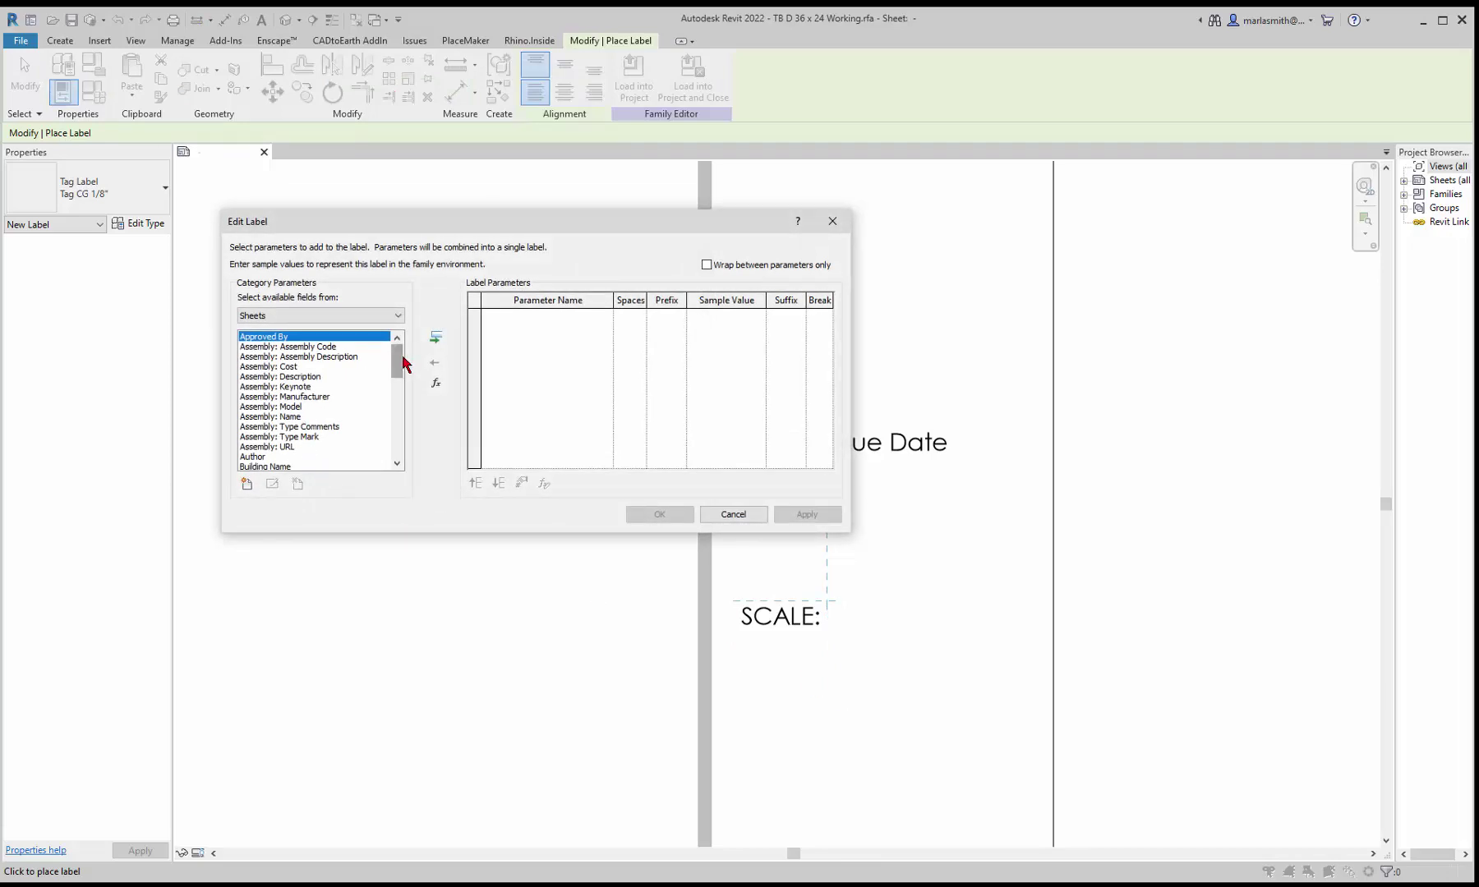
mouse_move(403, 357)
mouse_down()
mouse_move(407, 429)
mouse_move(343, 441)
mouse_up()
click(271, 427)
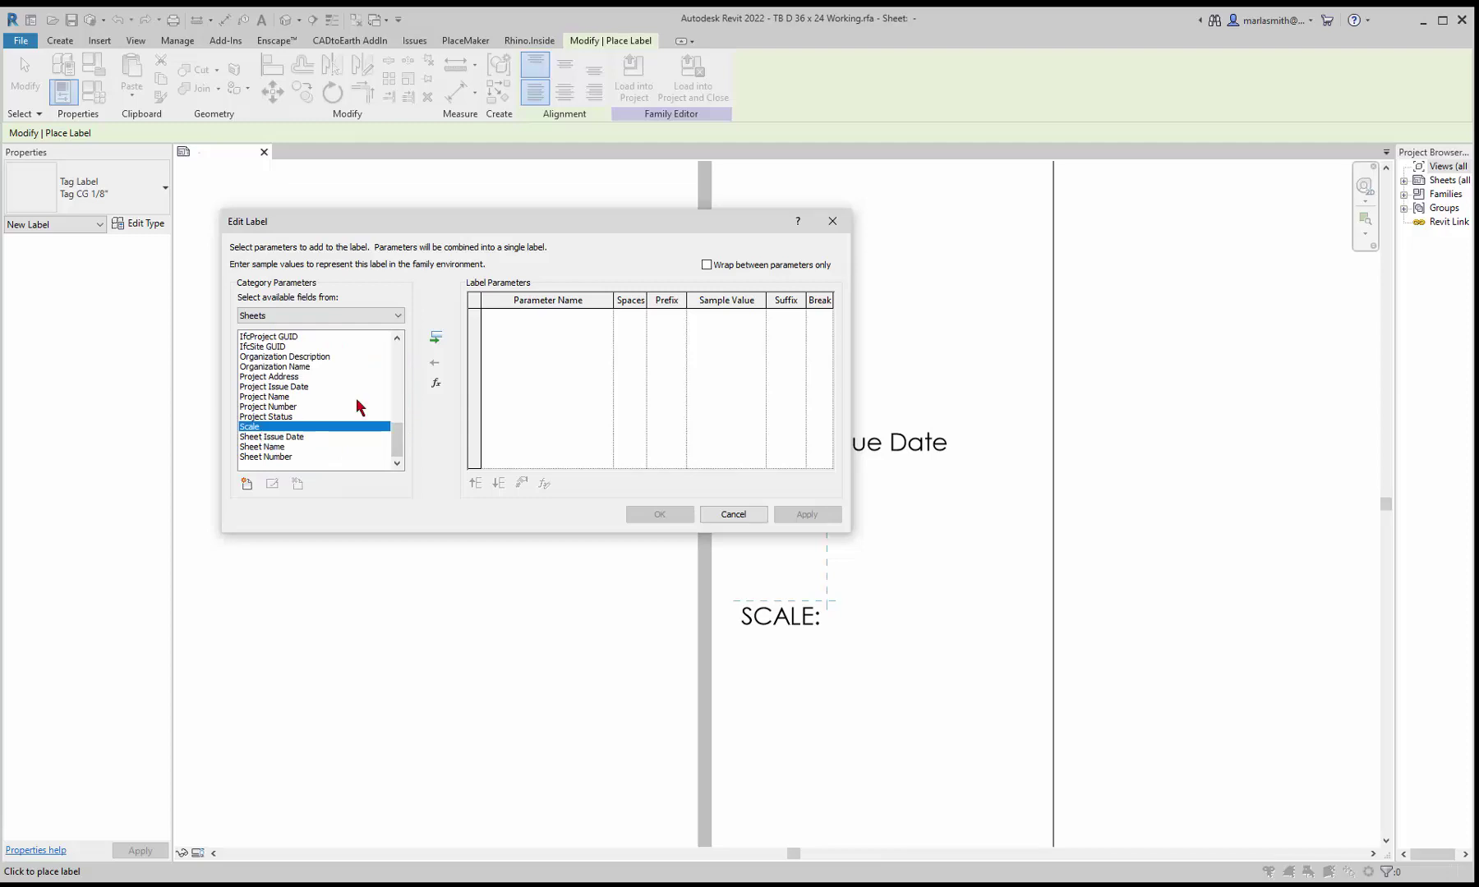
click(435, 337)
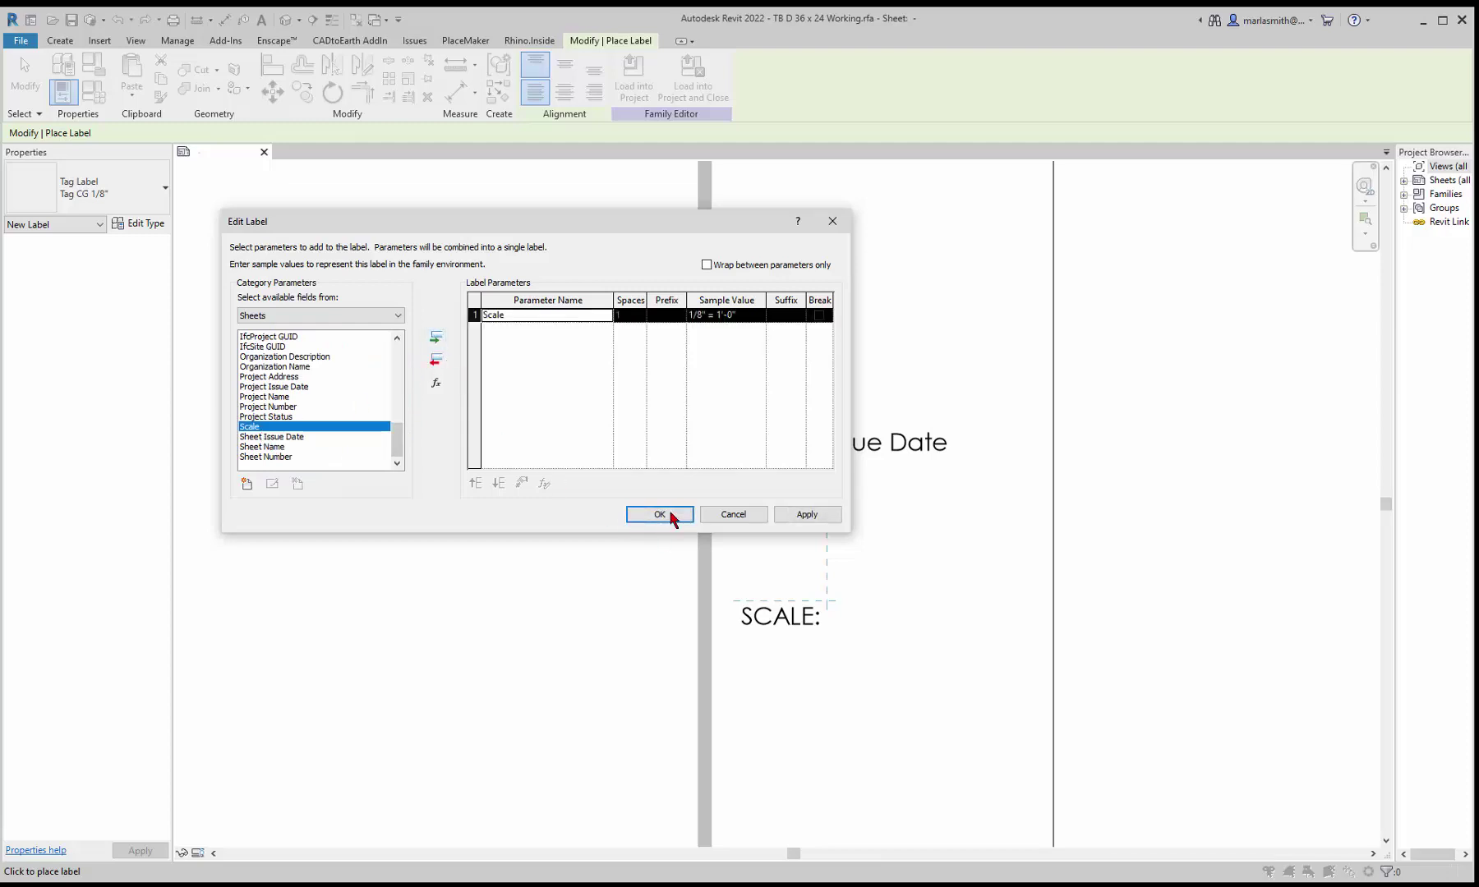
click(659, 516)
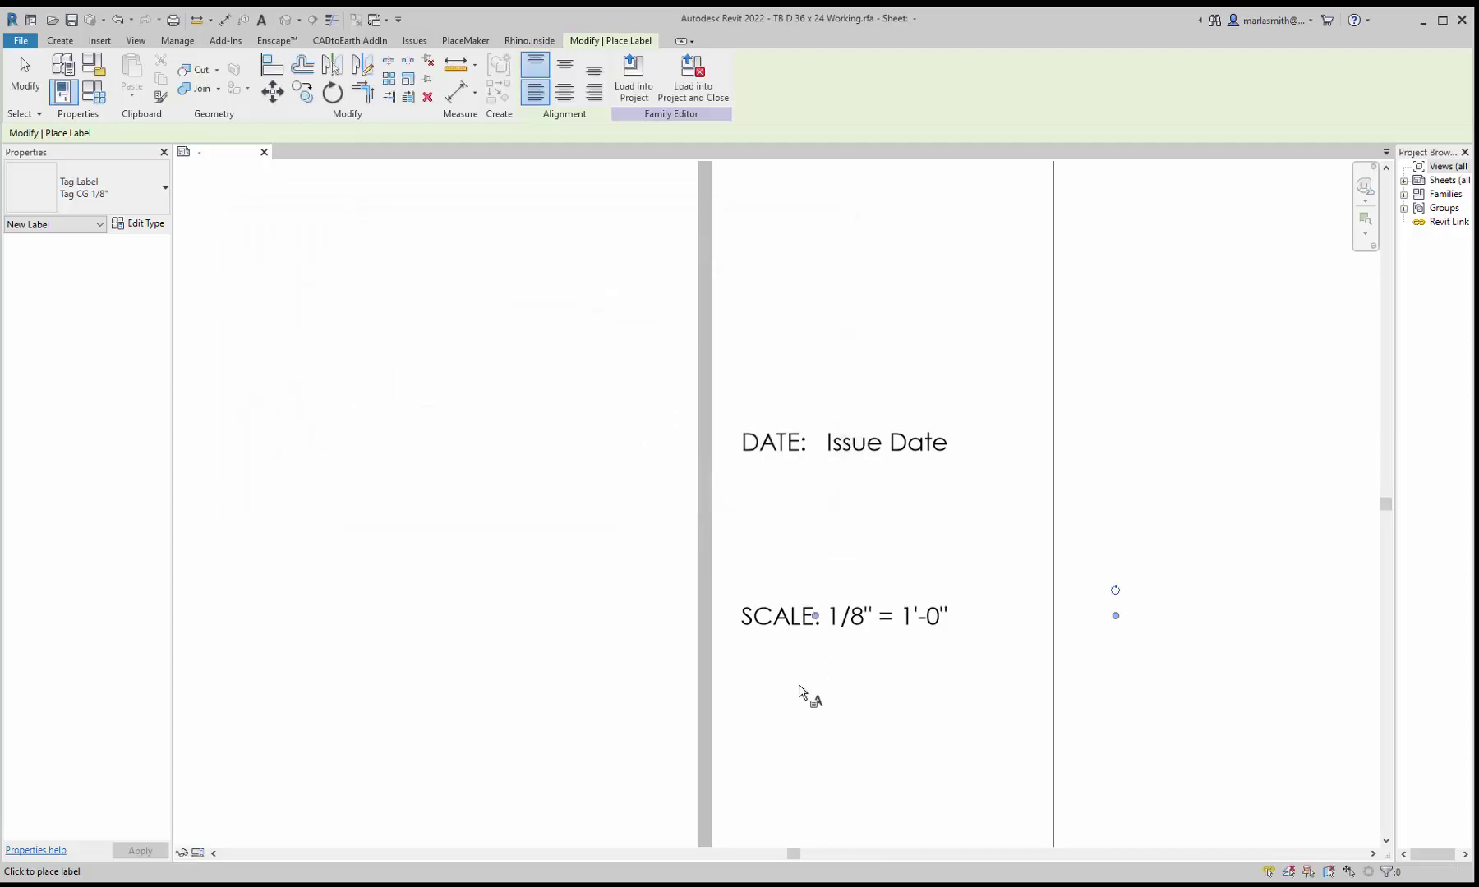
- Narrow the scale label, then move the whole SCALE line up beneath DATE
click(25, 76)
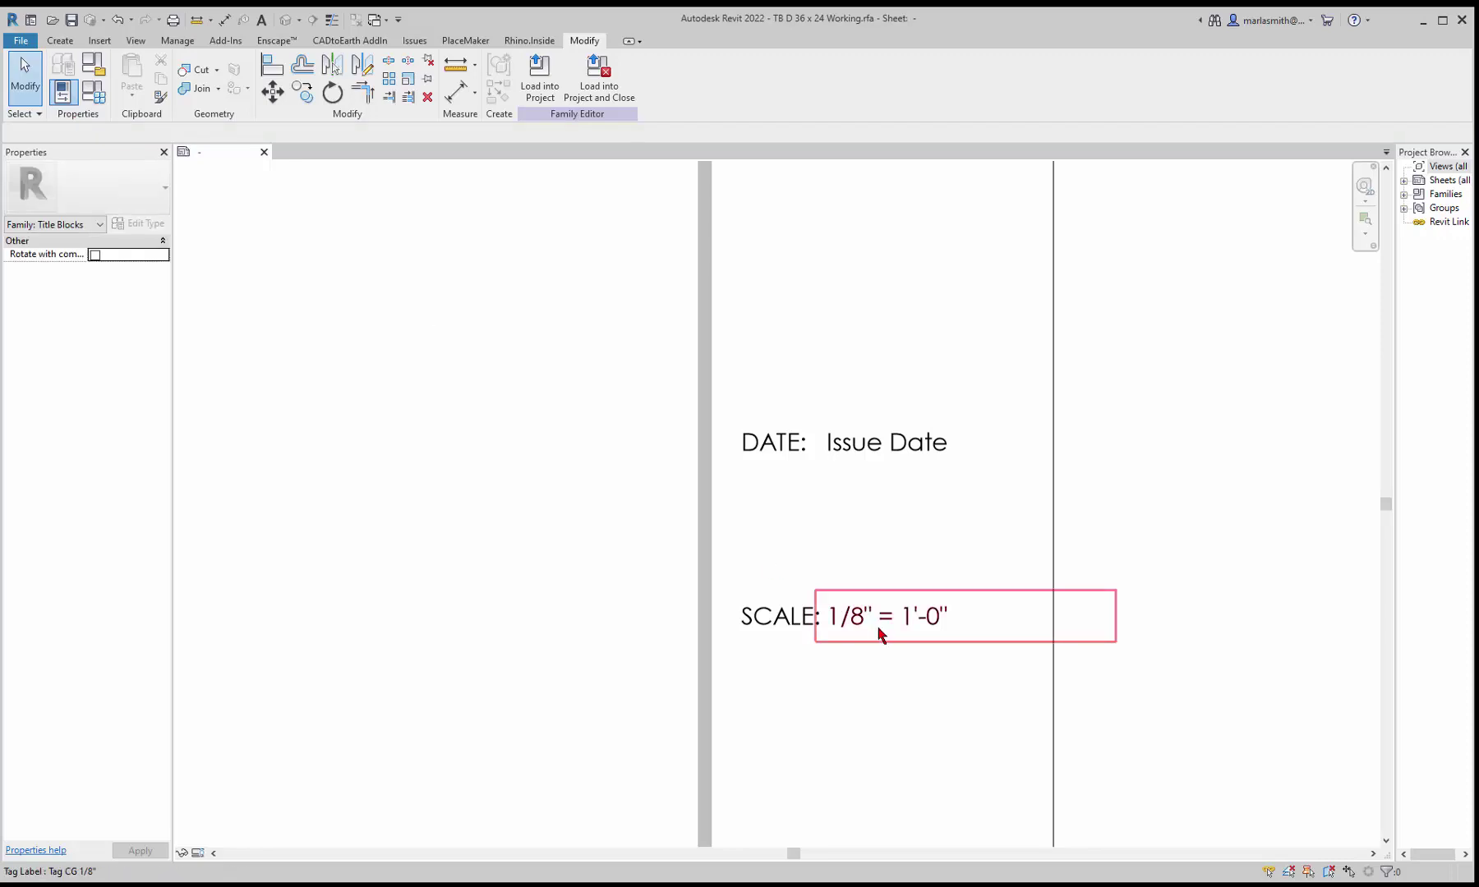
click(879, 635)
drag(1115, 616, 1051, 622)
click(874, 708)
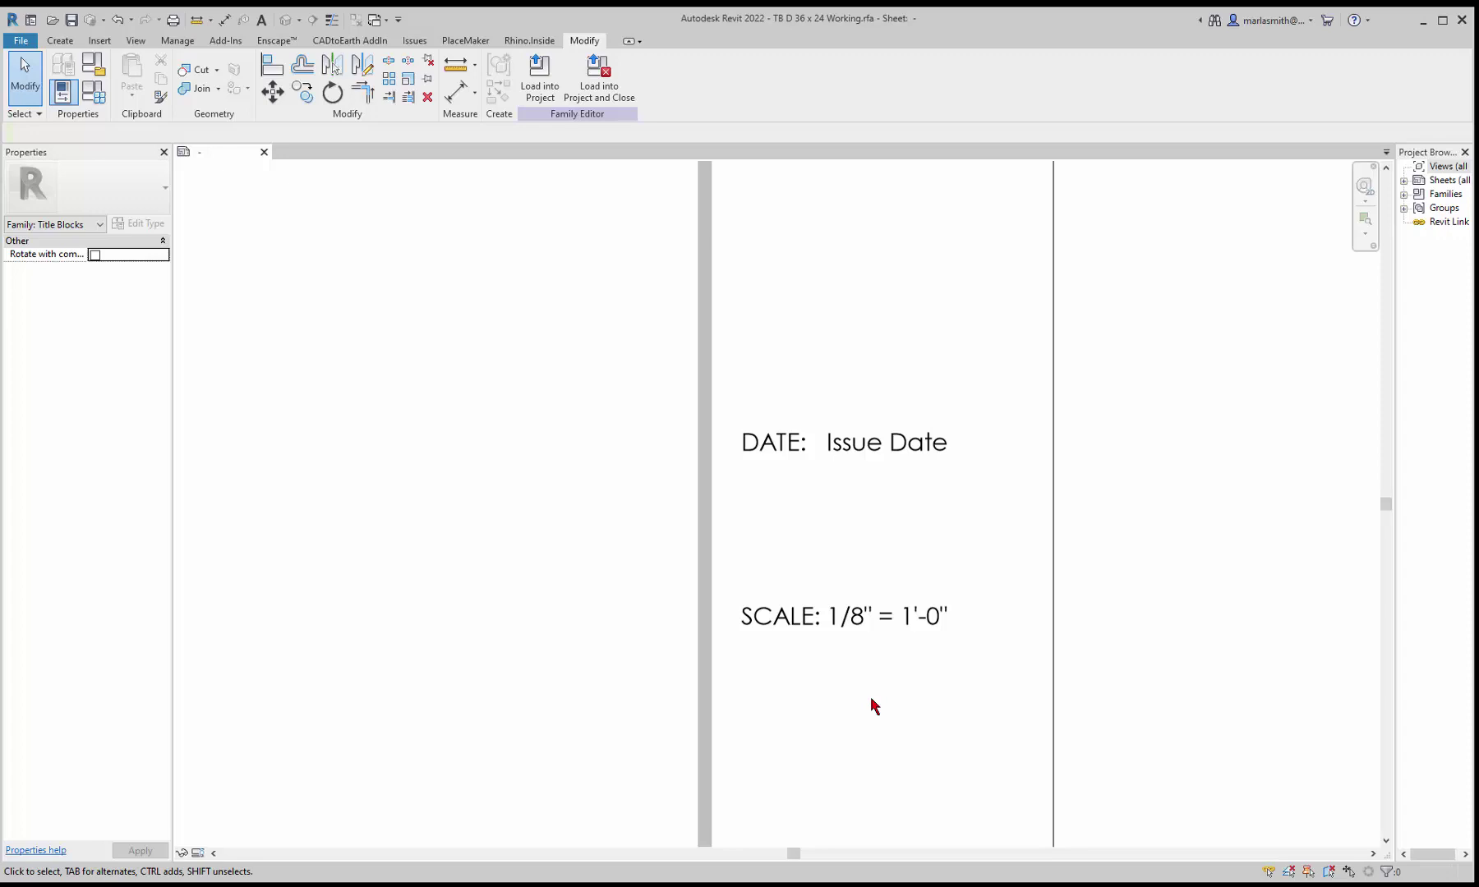
drag(618, 542, 1249, 752)
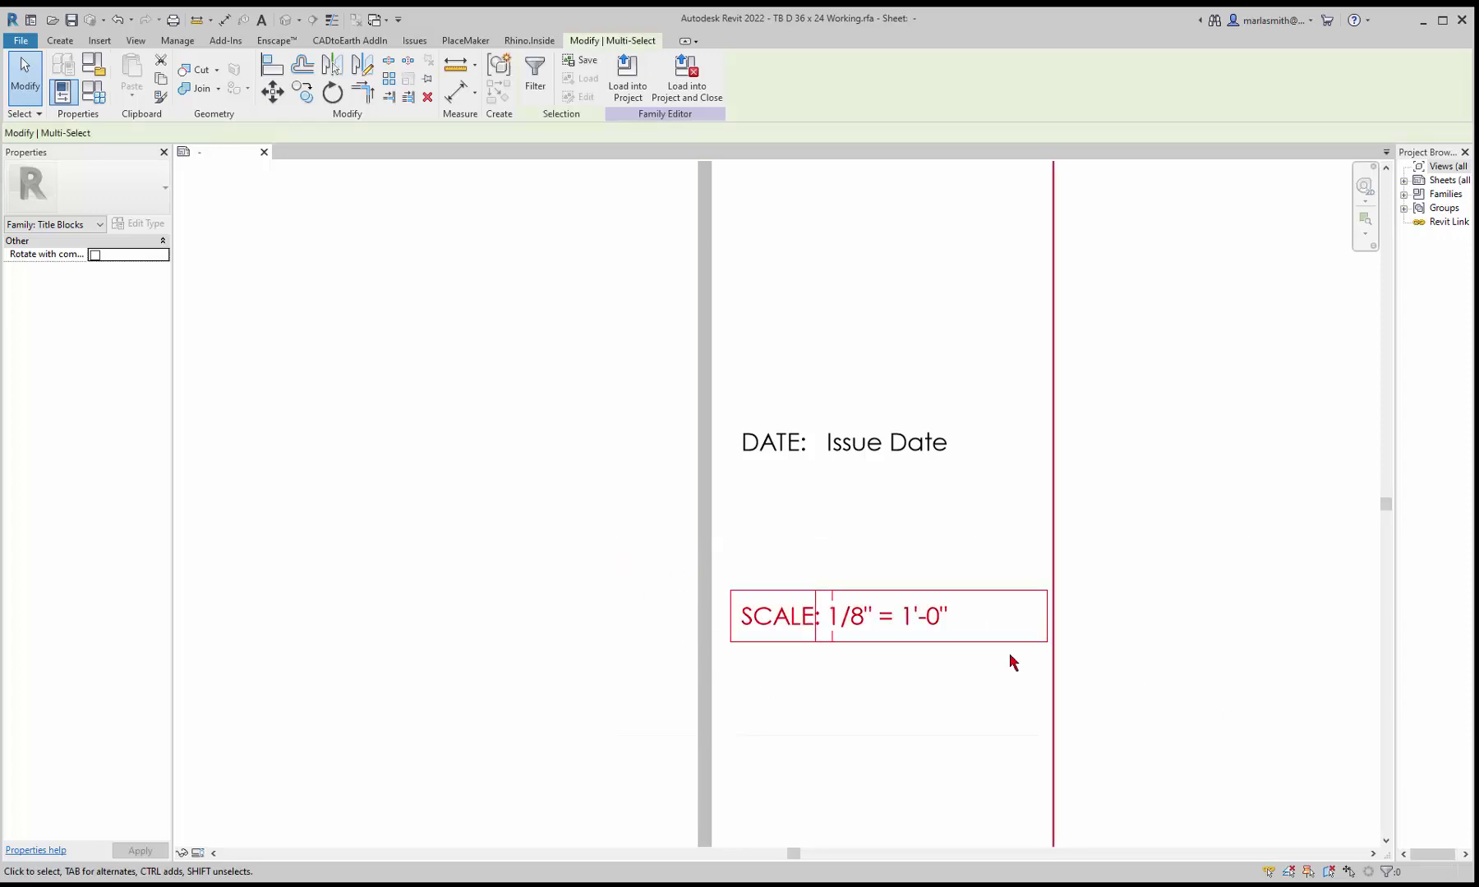
drag(916, 626, 919, 510)
- Add a SHEET NUMBER: text note below the SCALE line
click(419, 645)
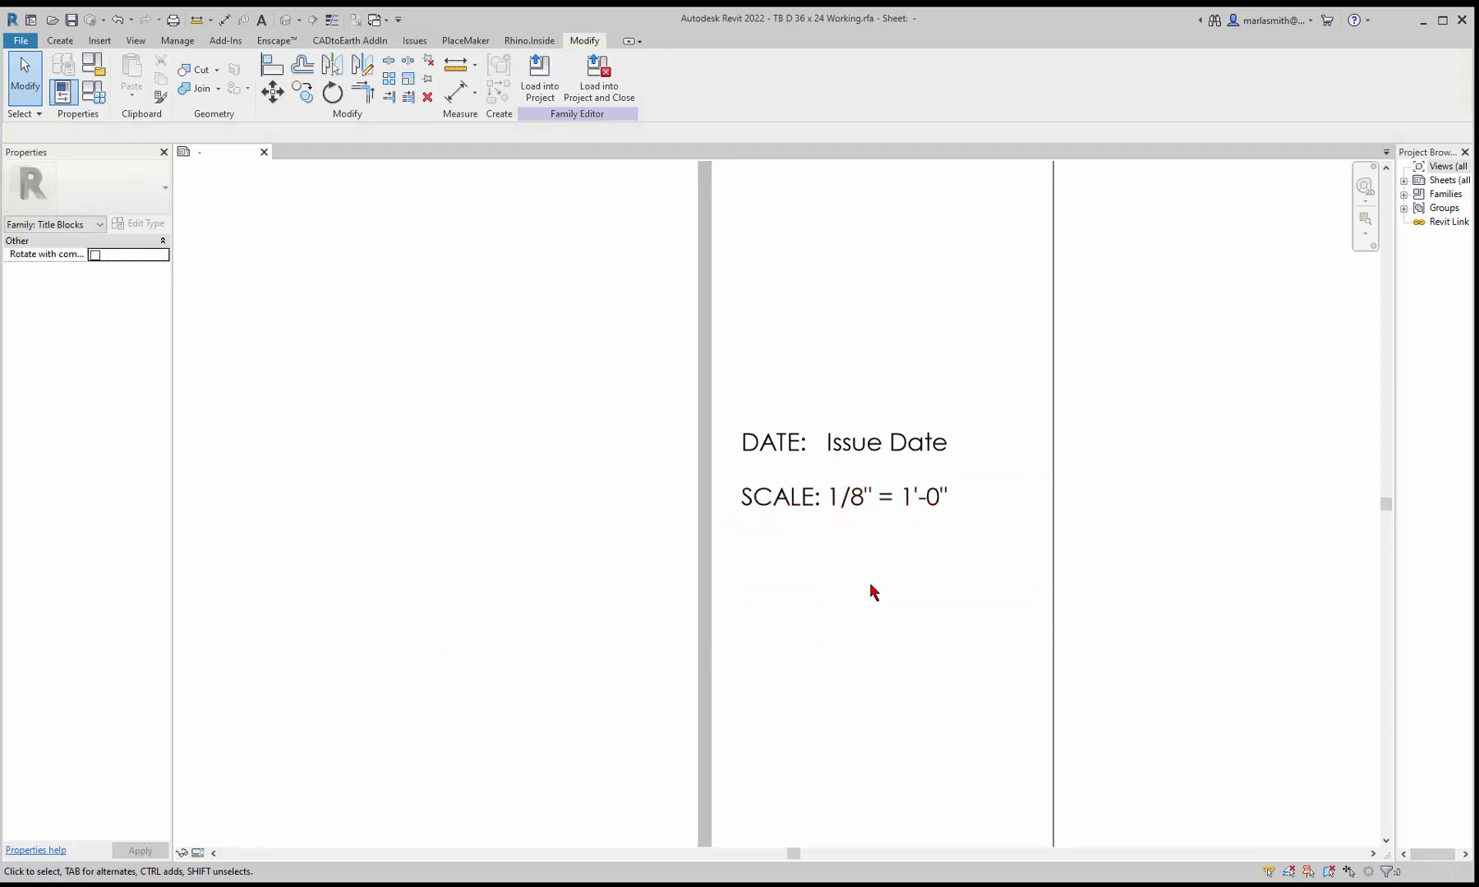
scroll(872, 592, down, 3)
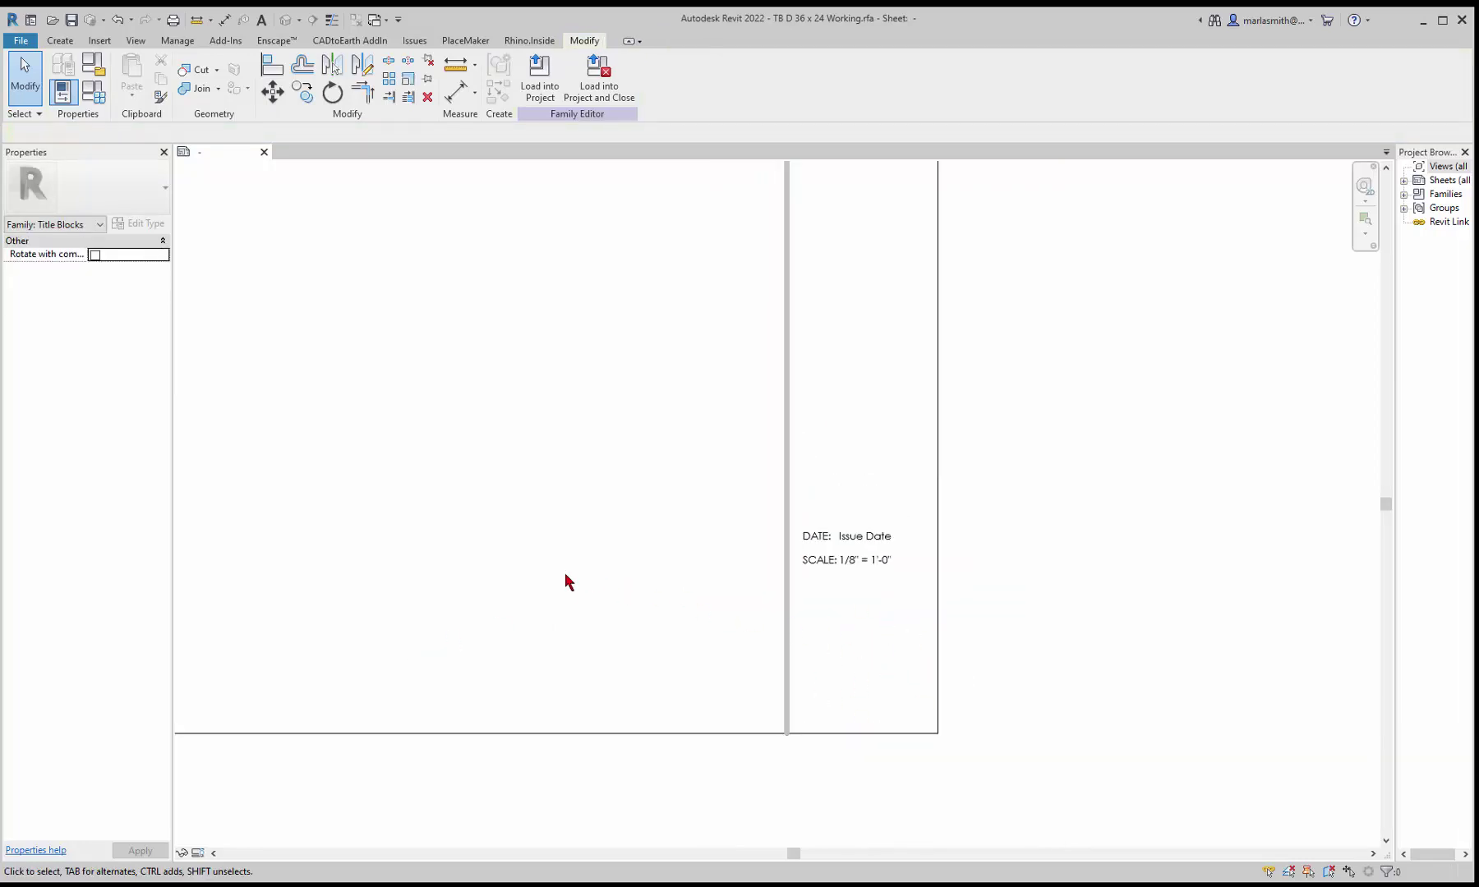
click(60, 41)
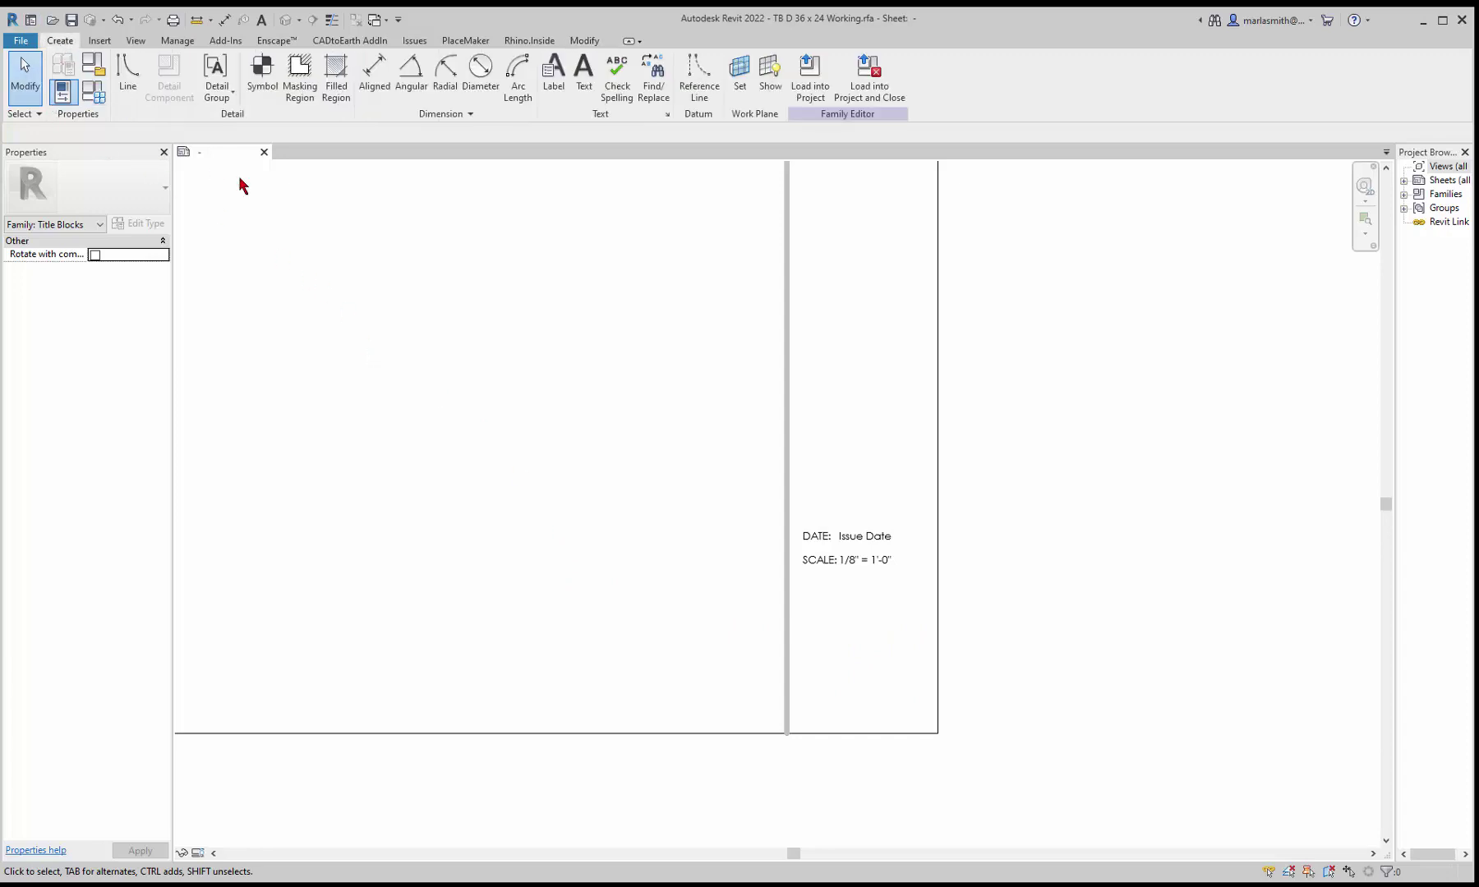
click(584, 73)
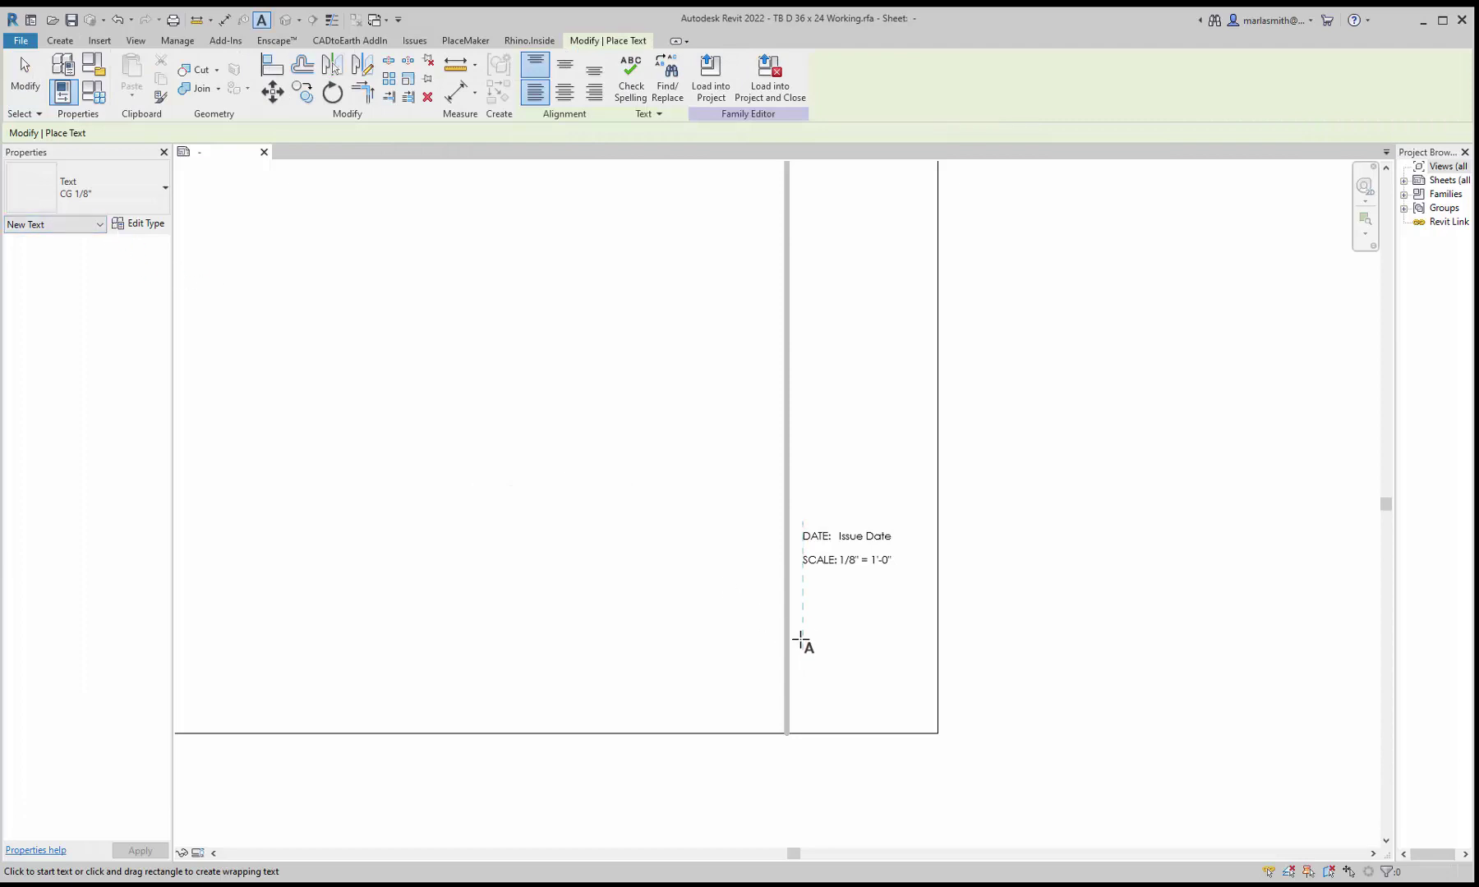
click(800, 602)
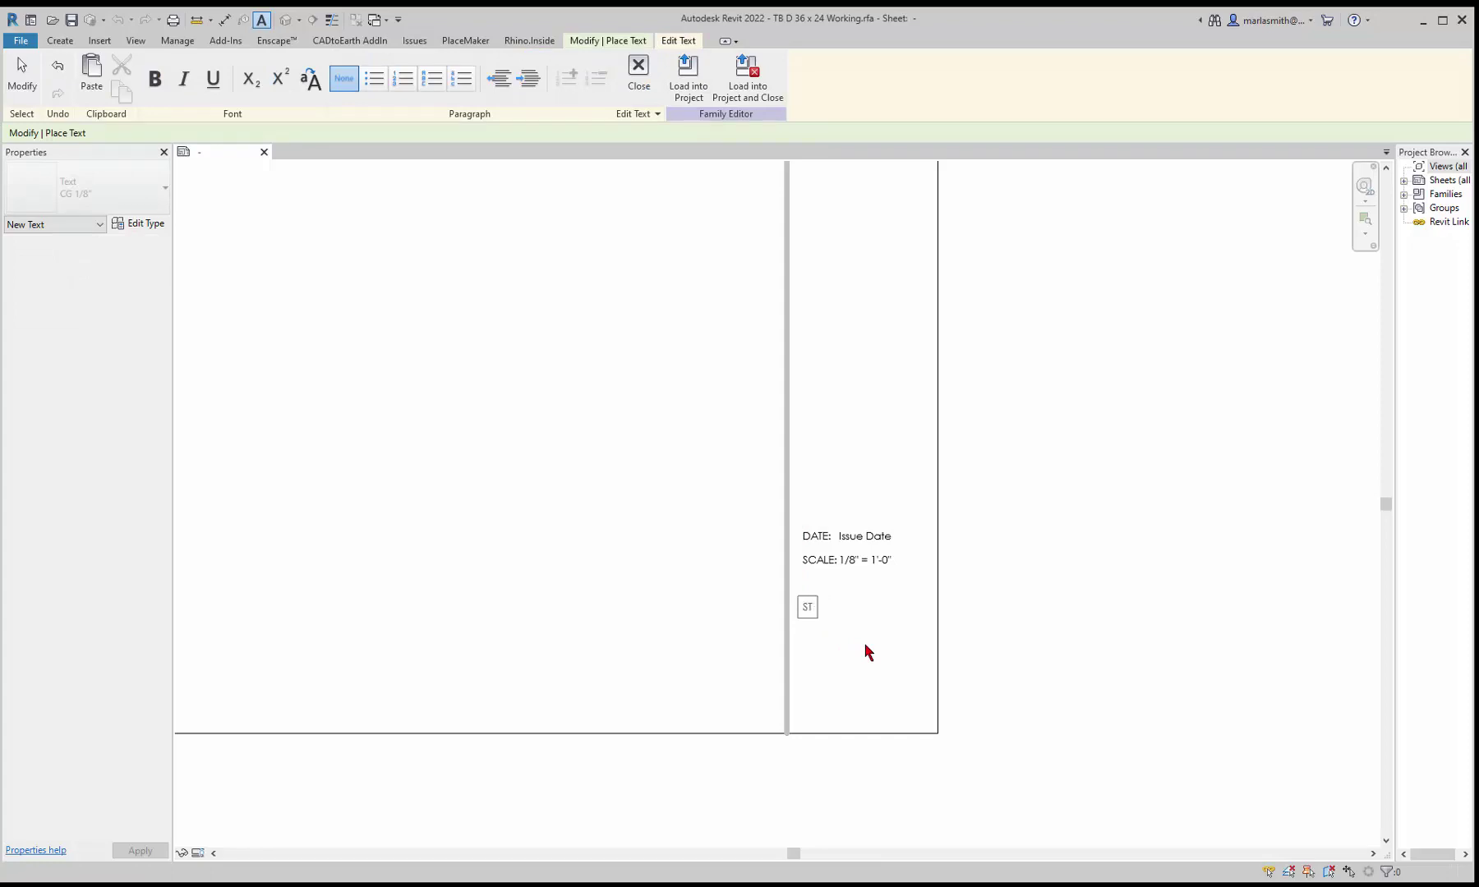
text(SHEET NUMBER:)
click(1010, 636)
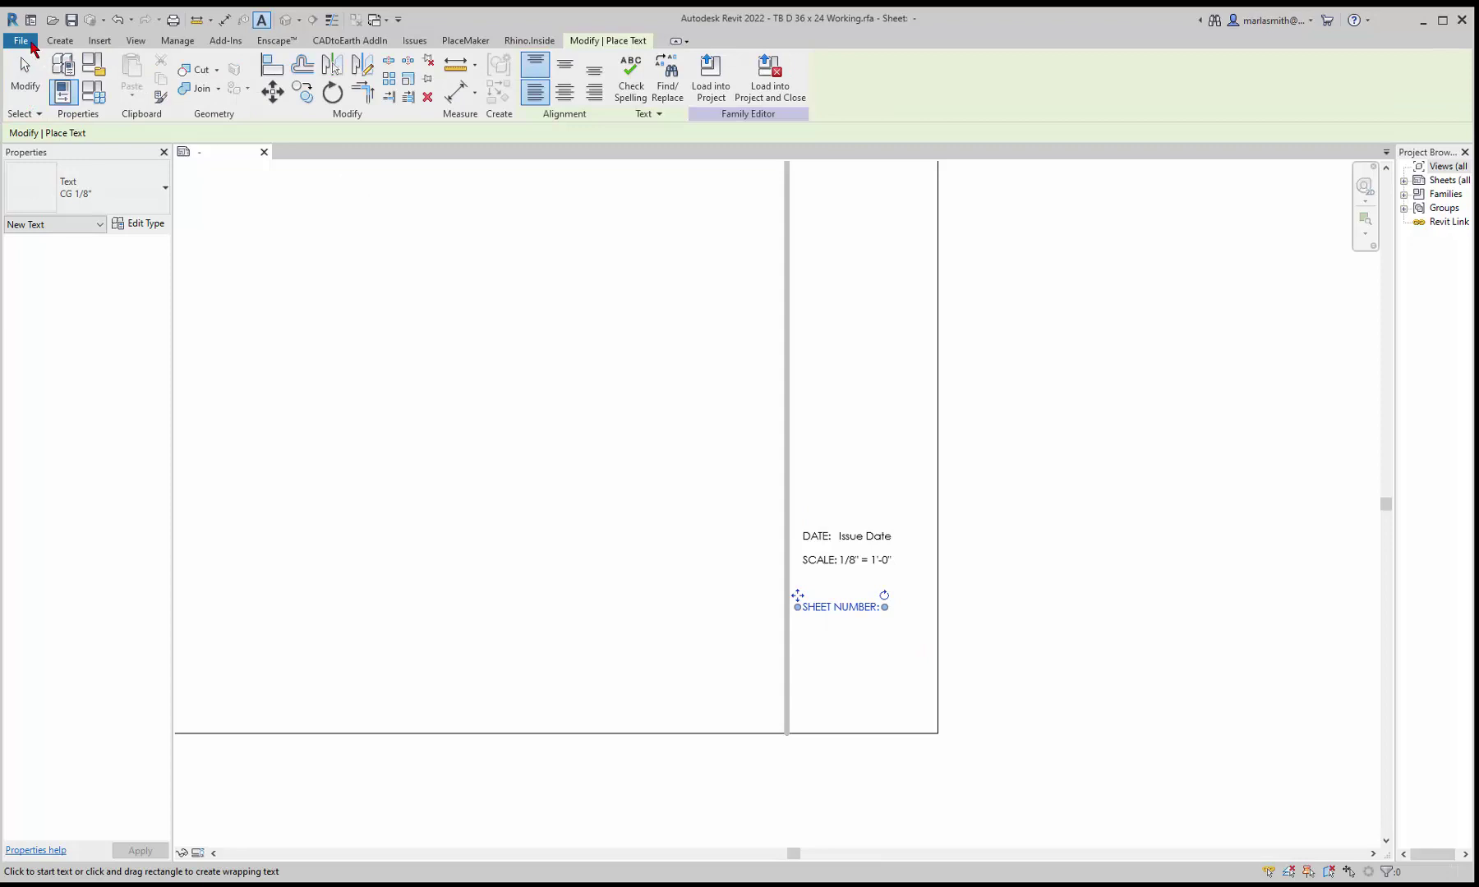
click(58, 42)
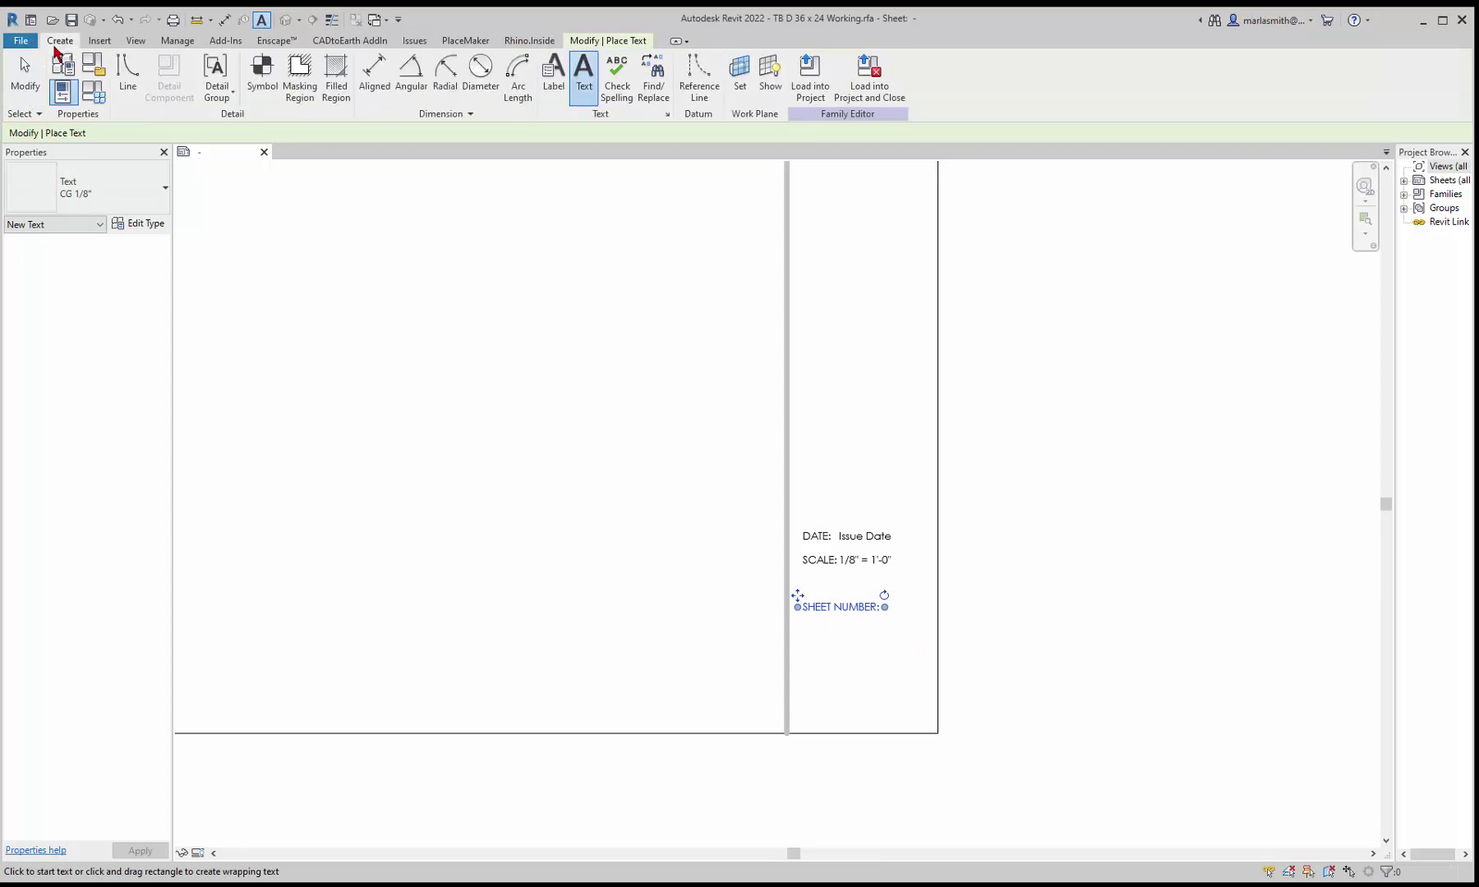
- Duplicate the label type as Tag CG 3/8" 2 with a 3/8" text size
click(554, 90)
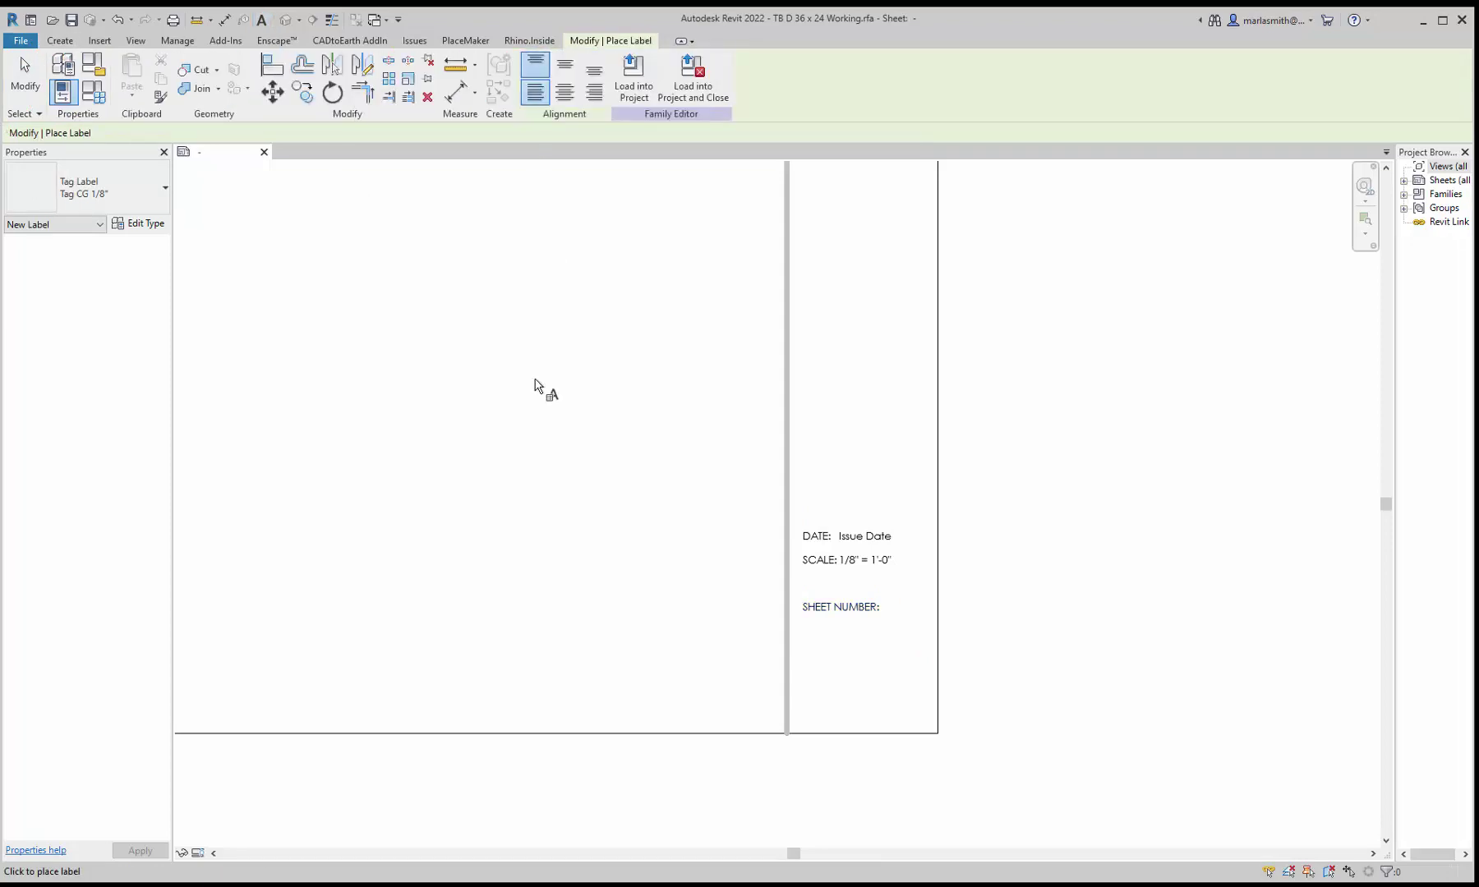
click(147, 227)
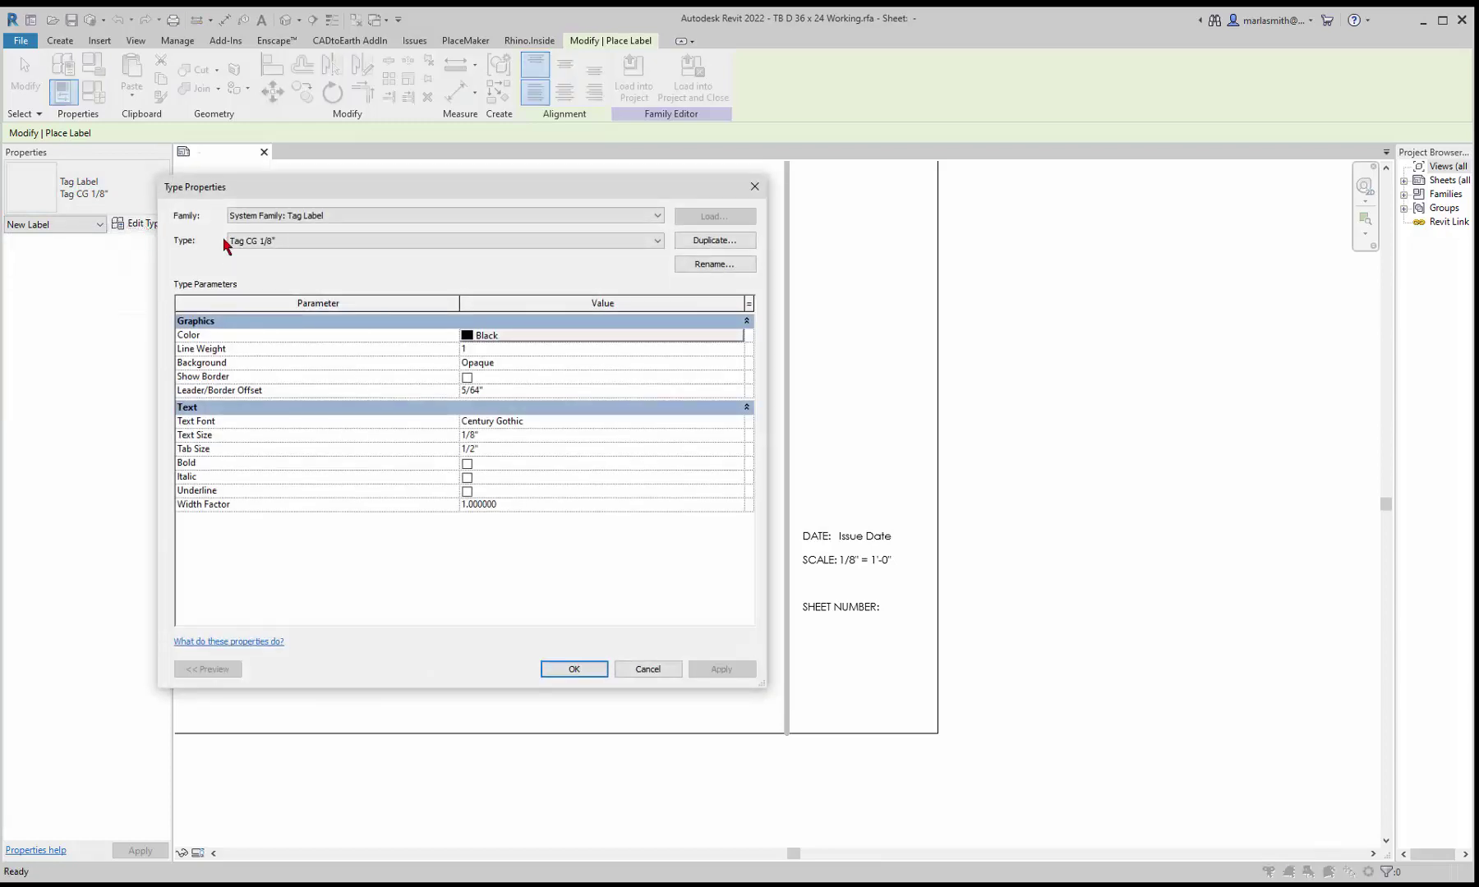
click(715, 240)
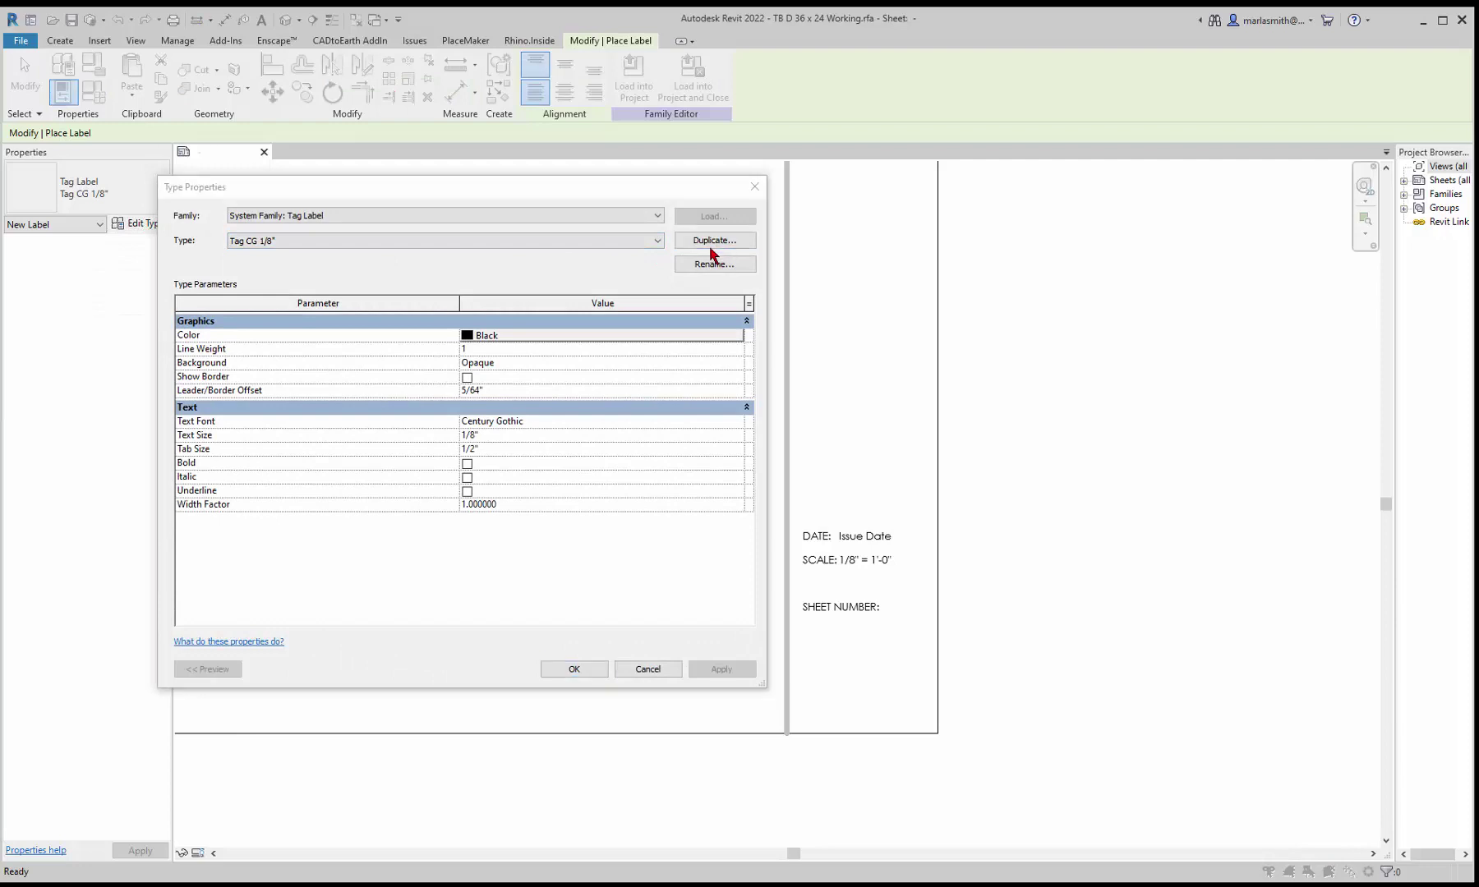
drag(1056, 304, 321, 388)
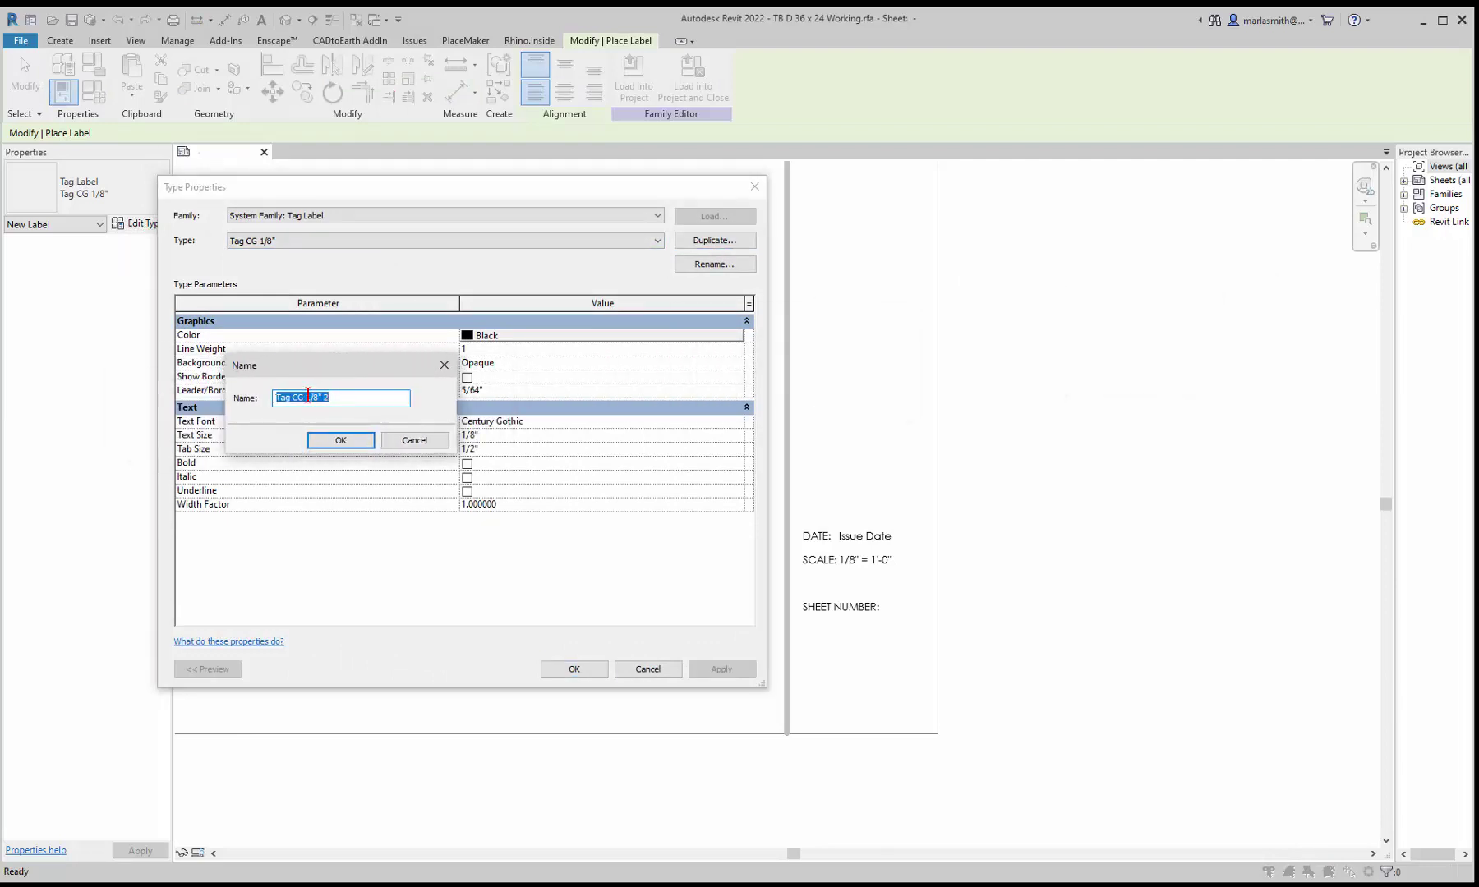
click(307, 396)
click(341, 441)
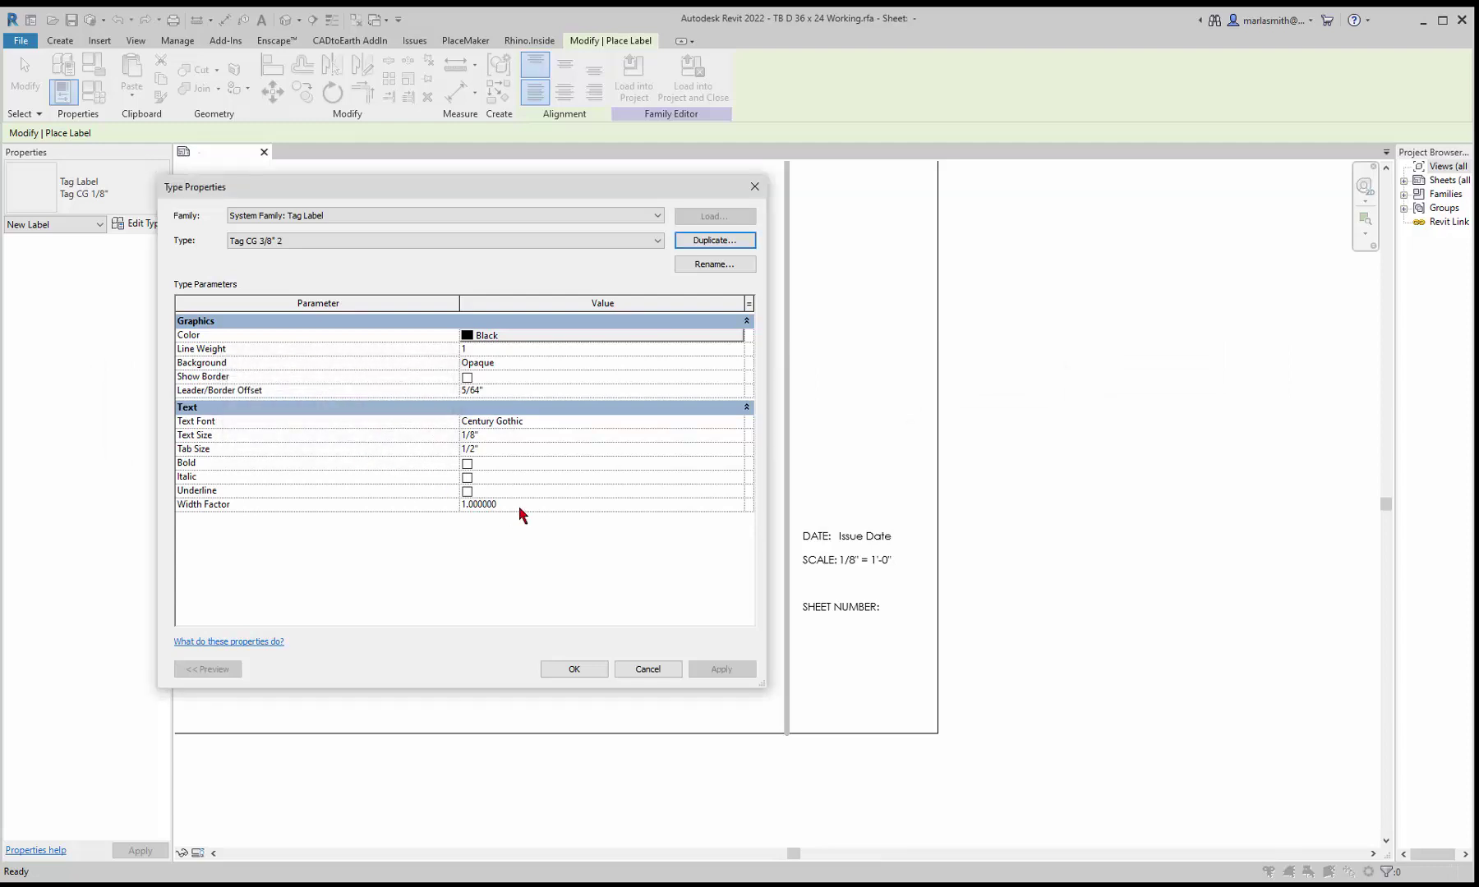
click(505, 434)
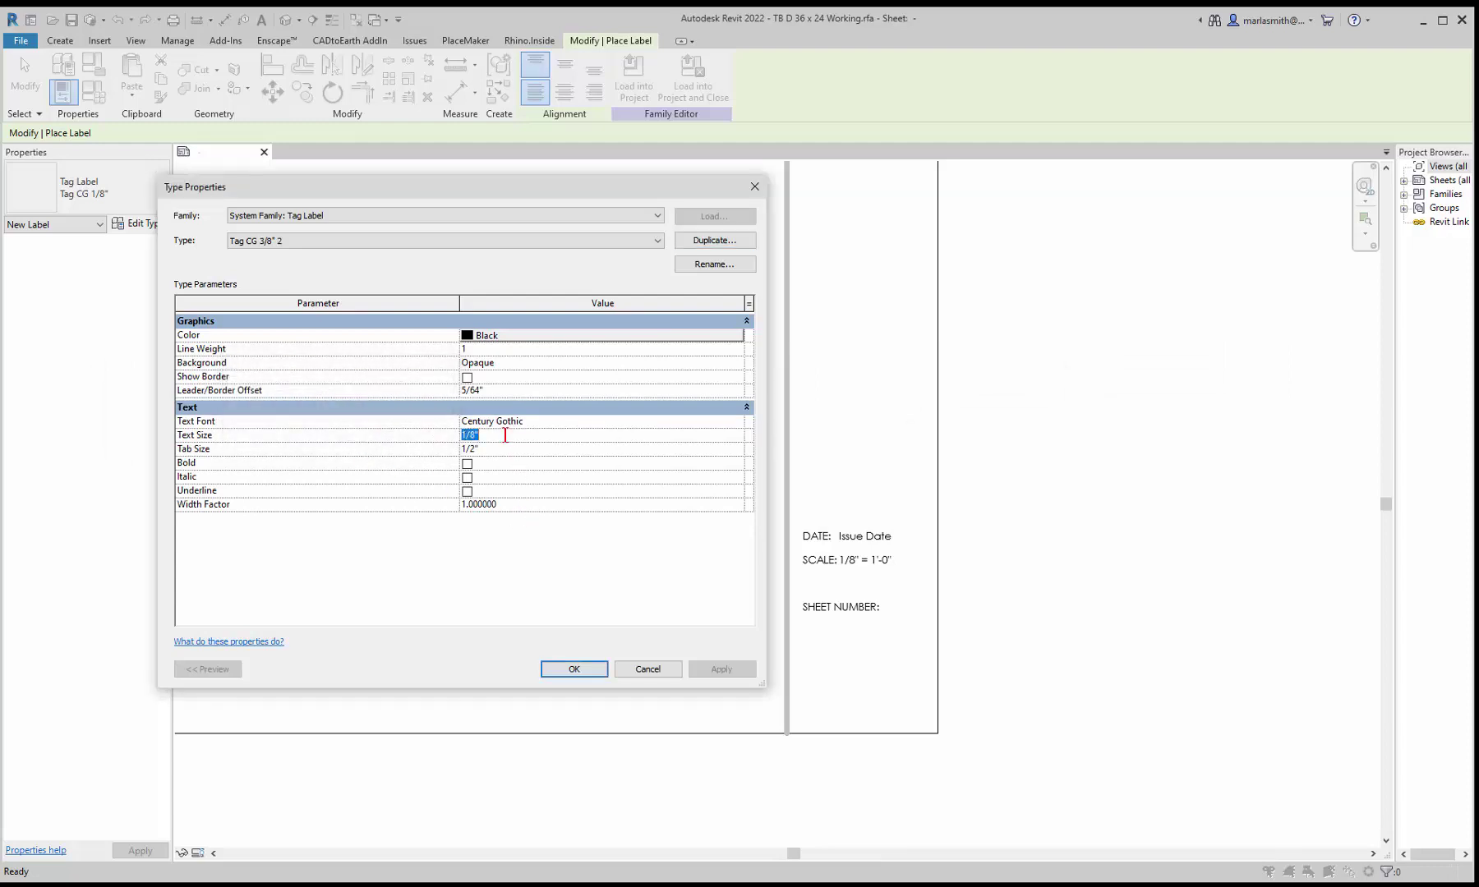
text(3)
click(574, 669)
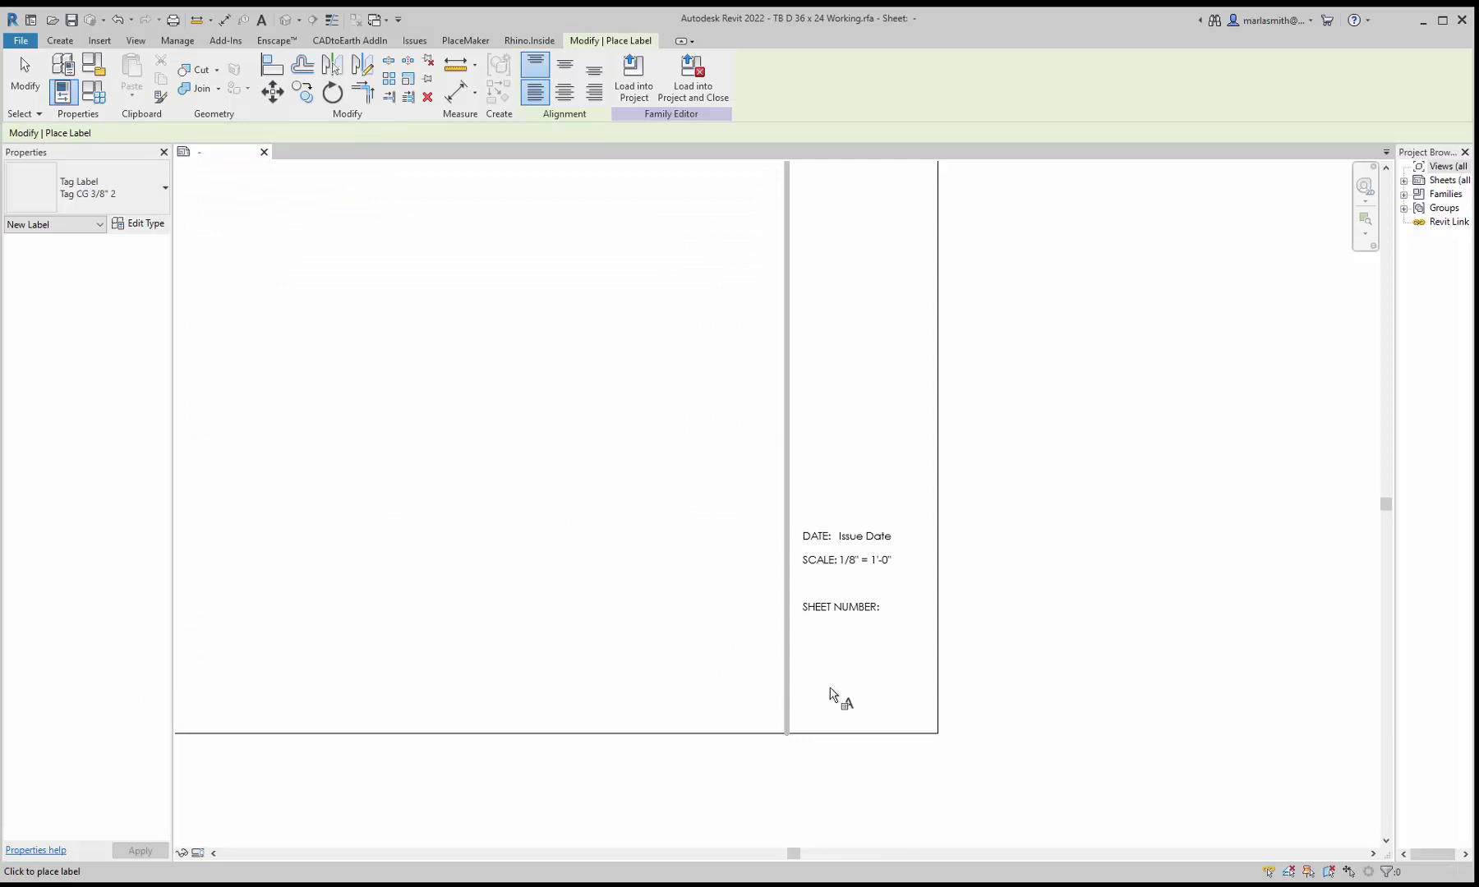
- Place a Sheet Number label showing A101 below the SHEET NUMBER: text
click(810, 705)
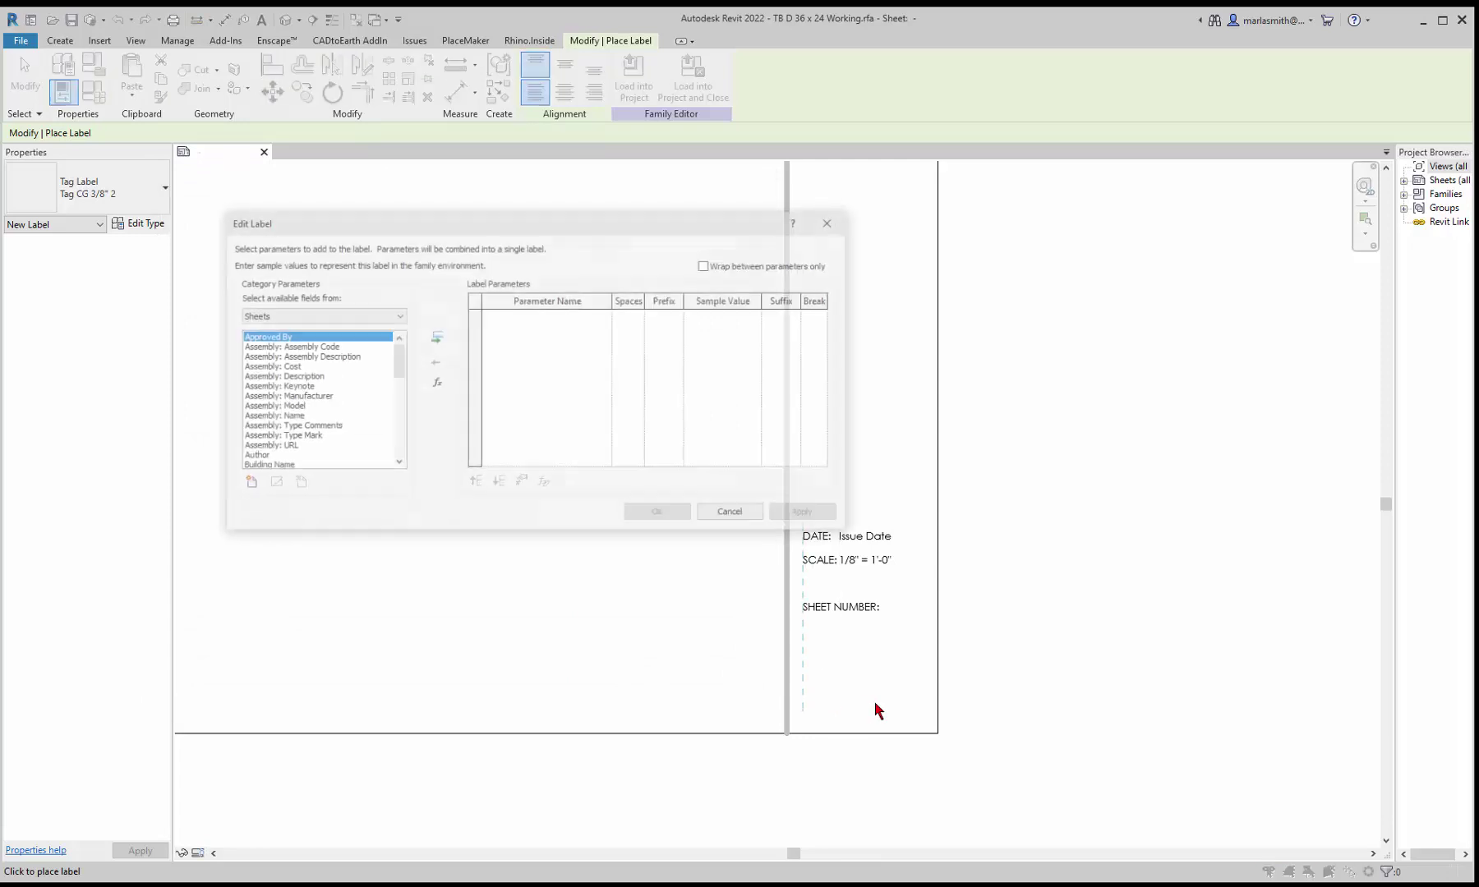
drag(397, 367, 420, 463)
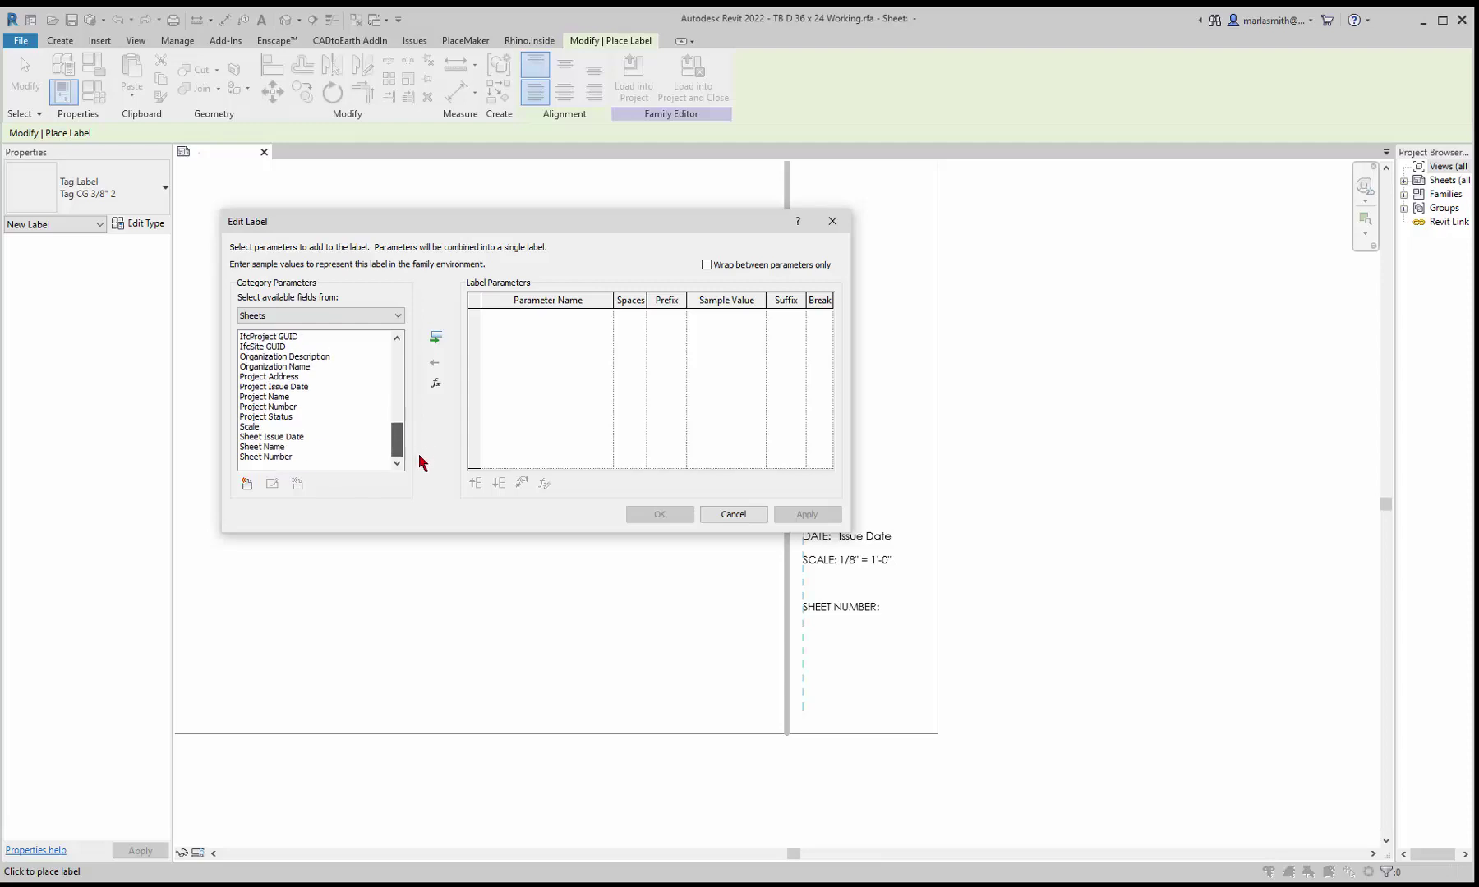
click(274, 448)
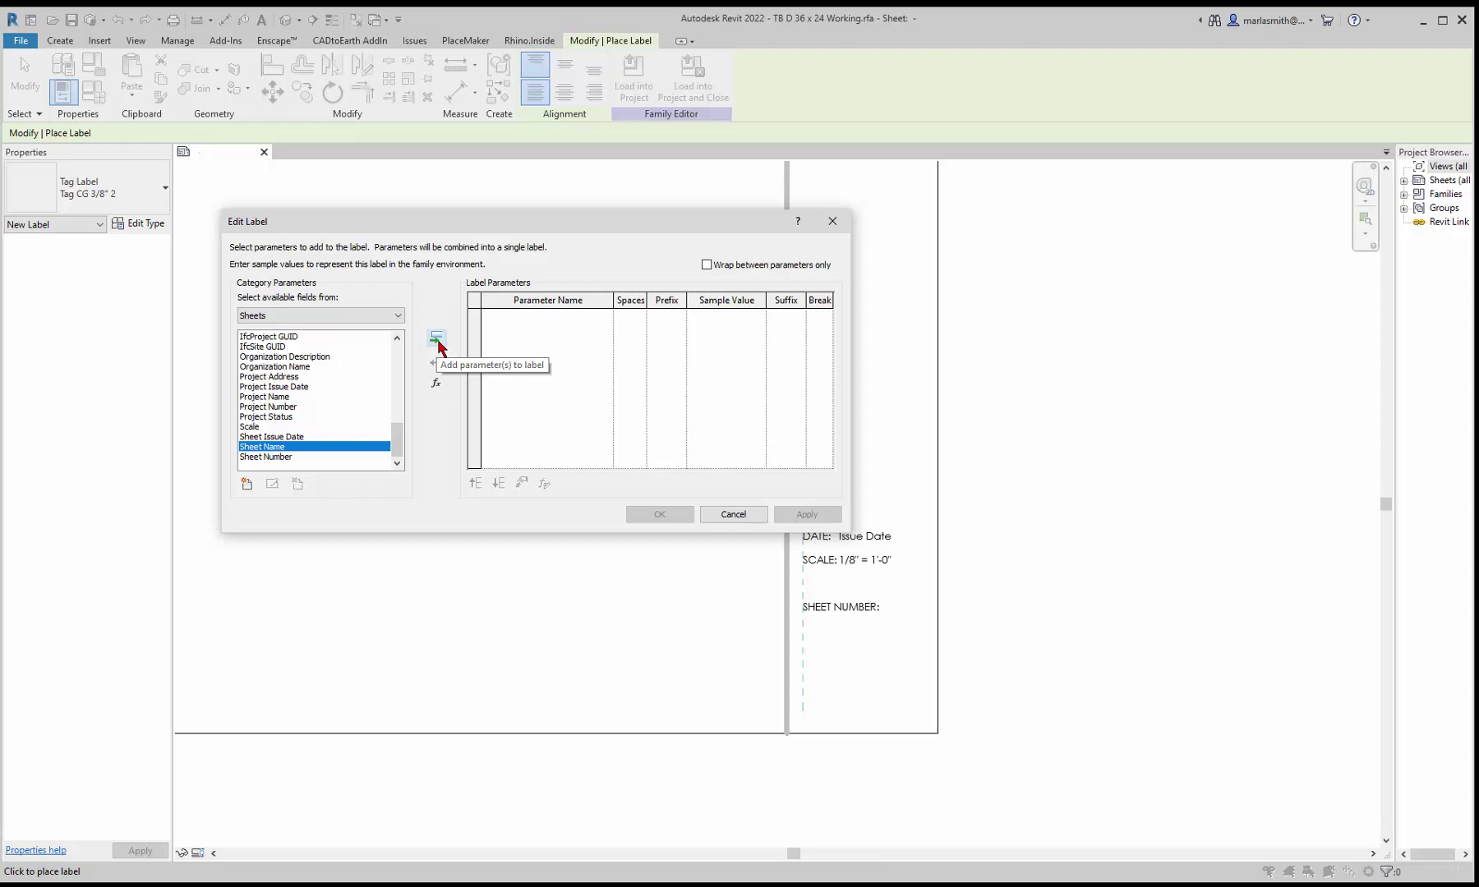
click(267, 457)
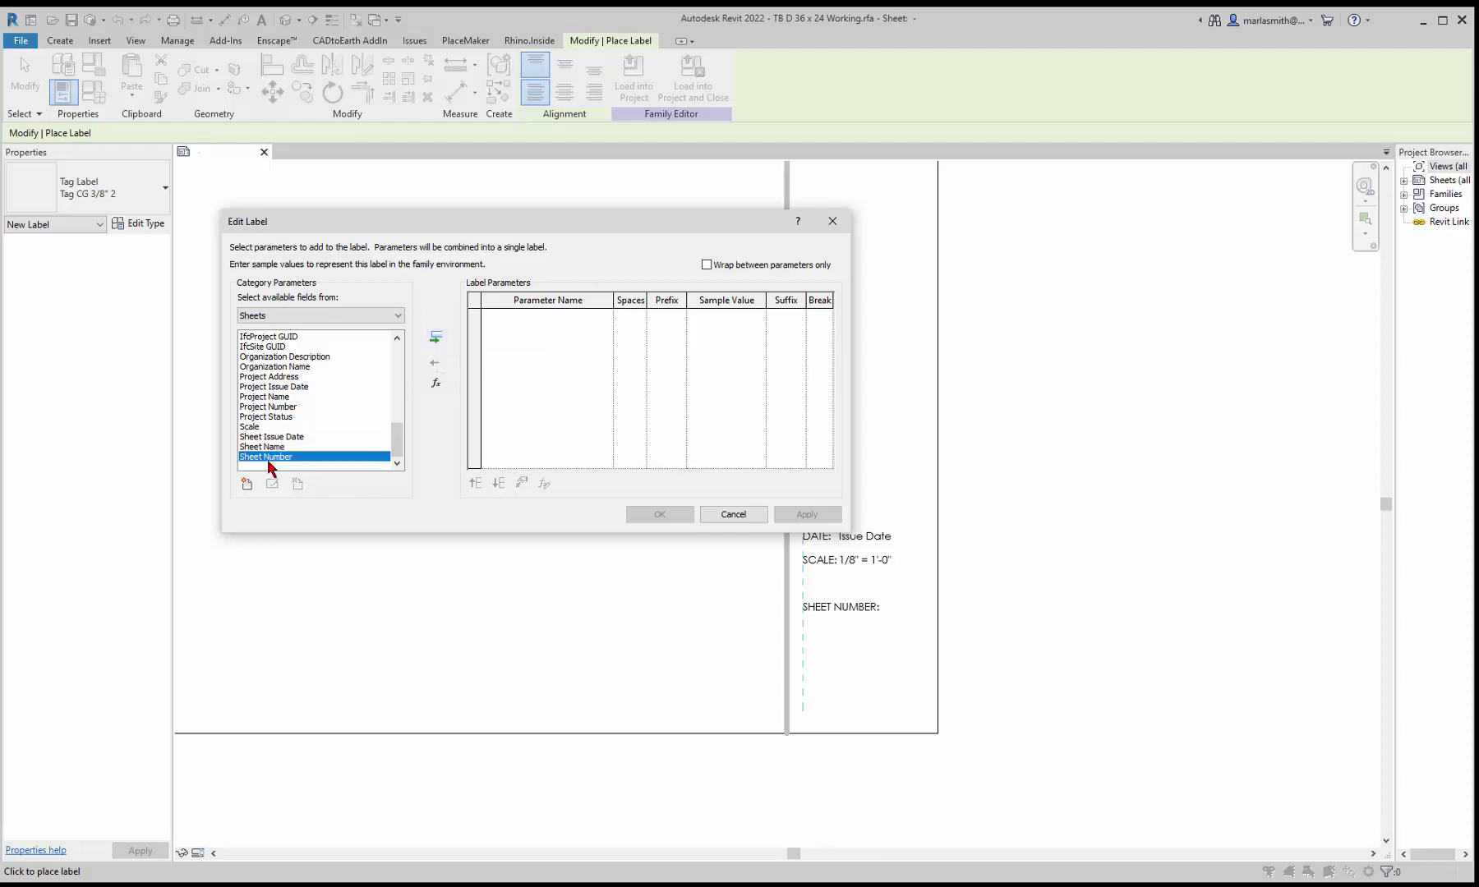
click(438, 338)
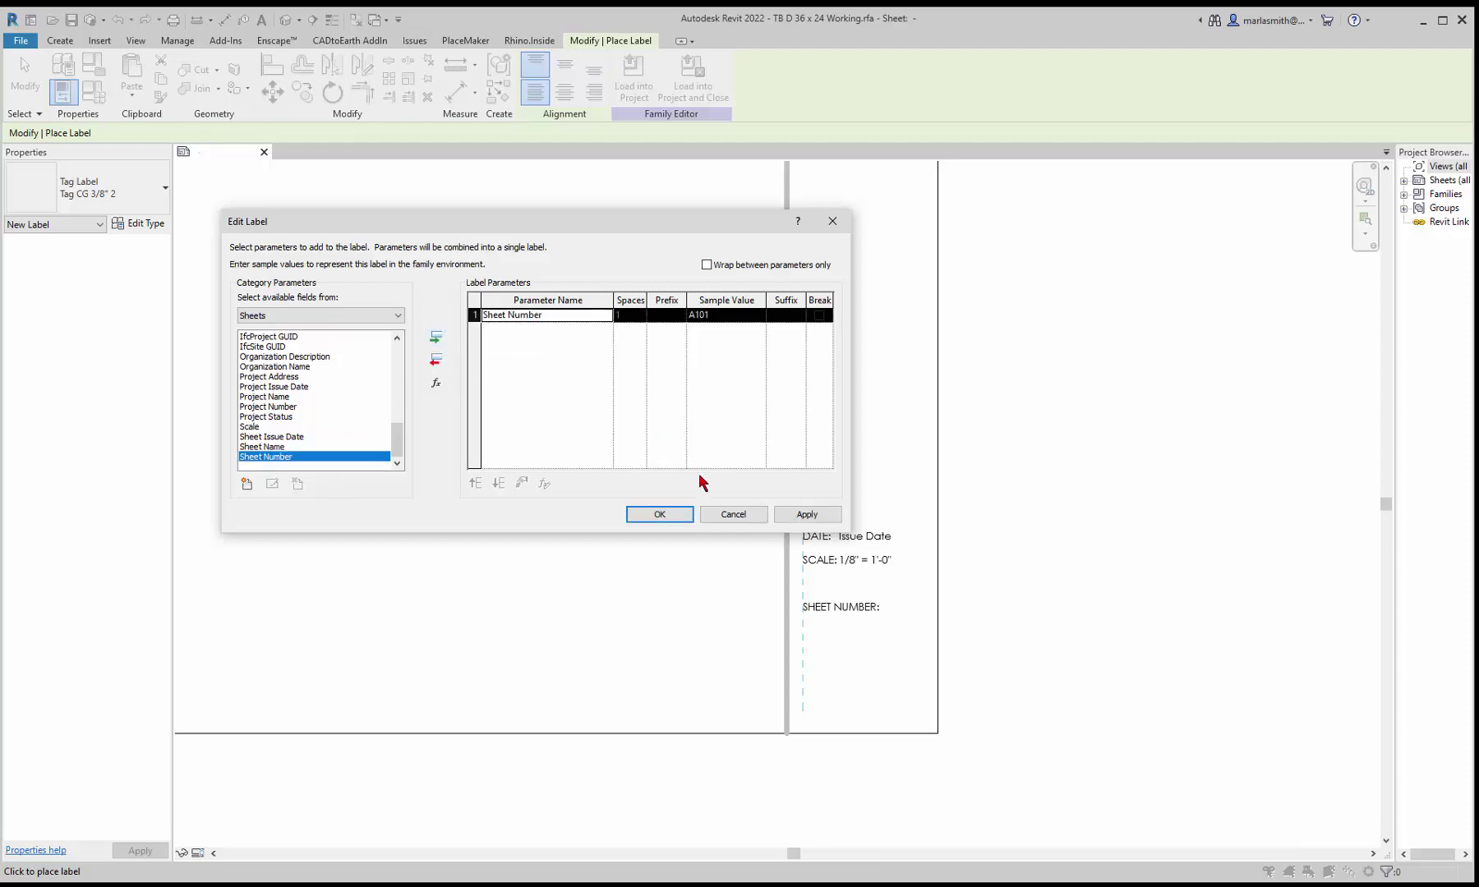
click(664, 515)
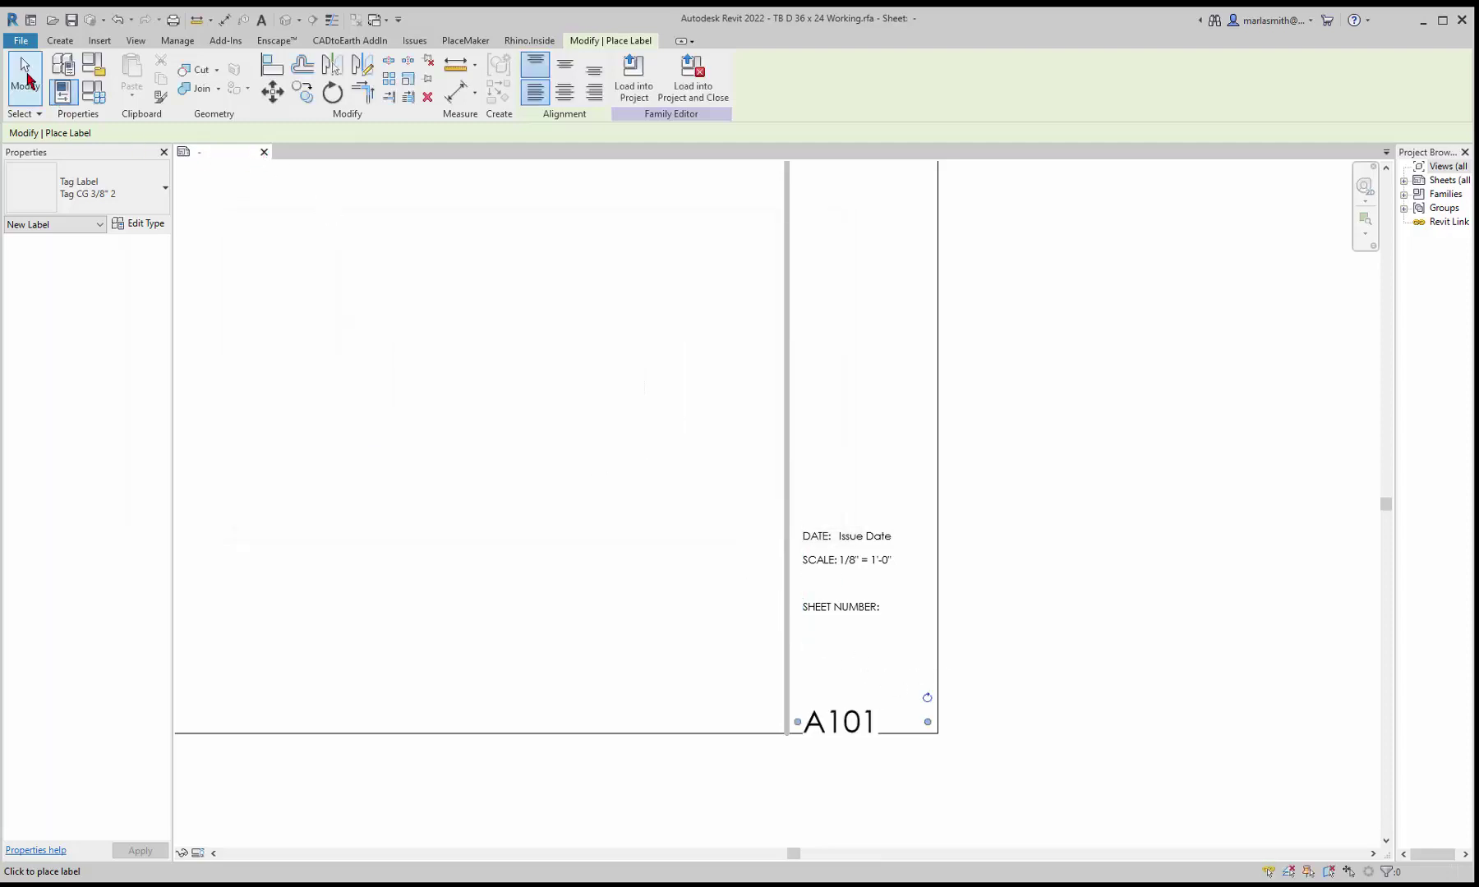
- Move the A101 label up directly under SHEET NUMBER:
click(37, 83)
click(838, 719)
drag(840, 722, 859, 641)
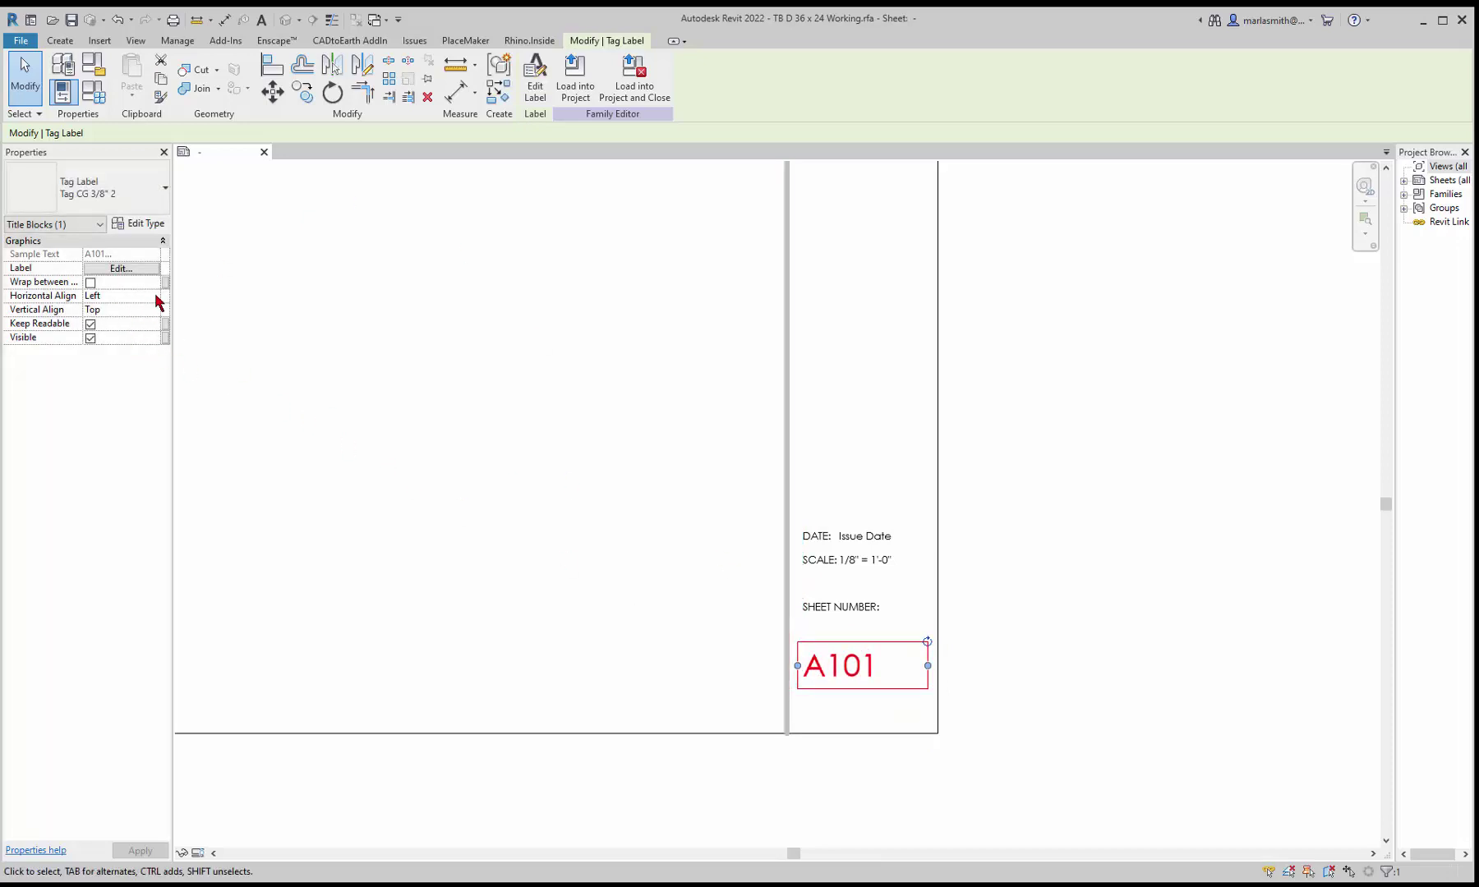
- Set the A101 label's horizontal alignment to Center and check the centring
click(156, 295)
click(162, 296)
click(124, 323)
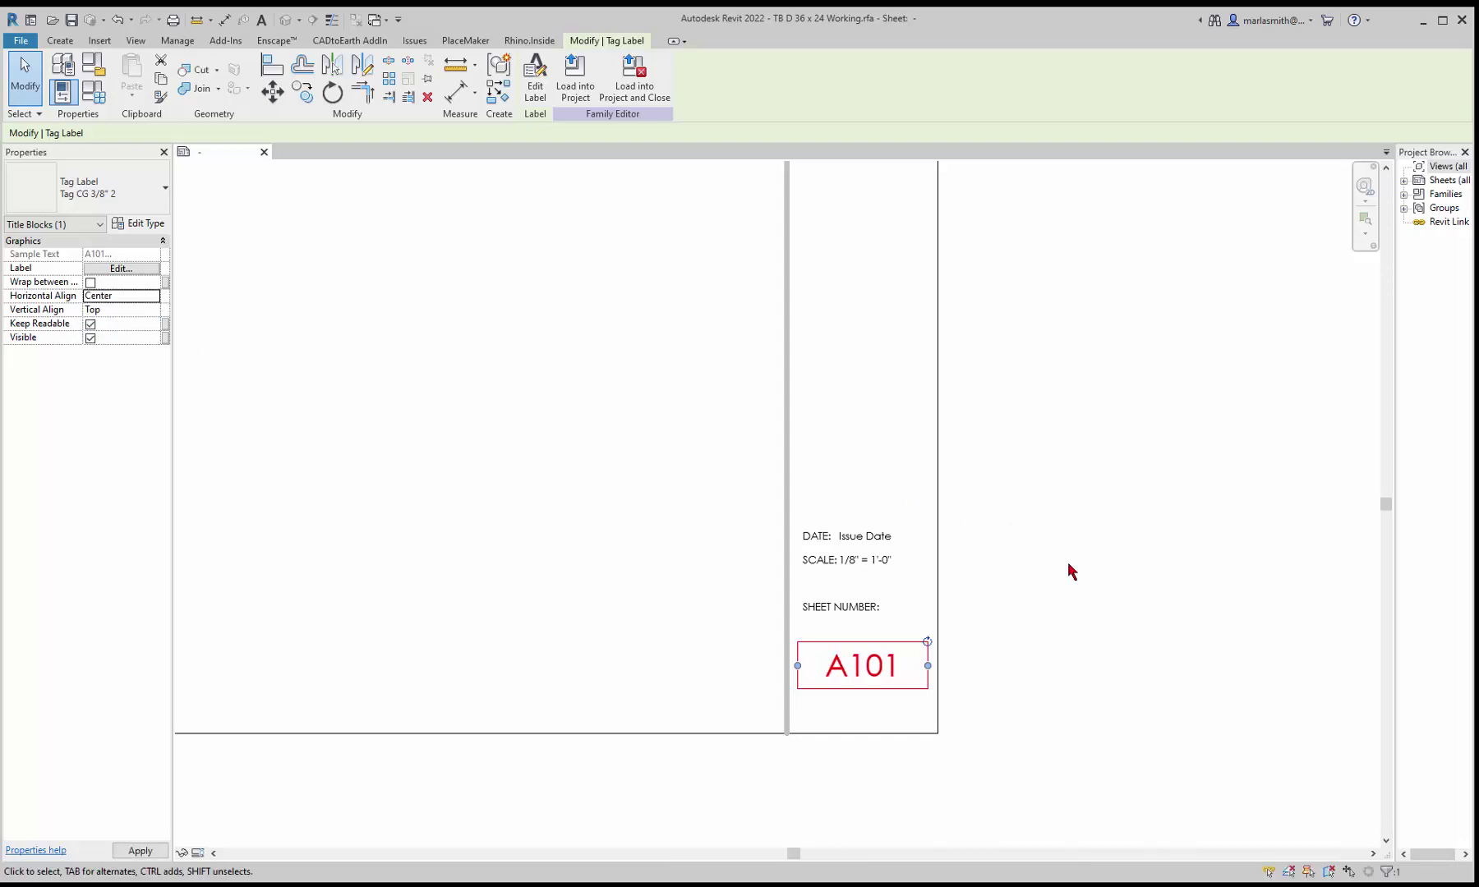
click(1066, 591)
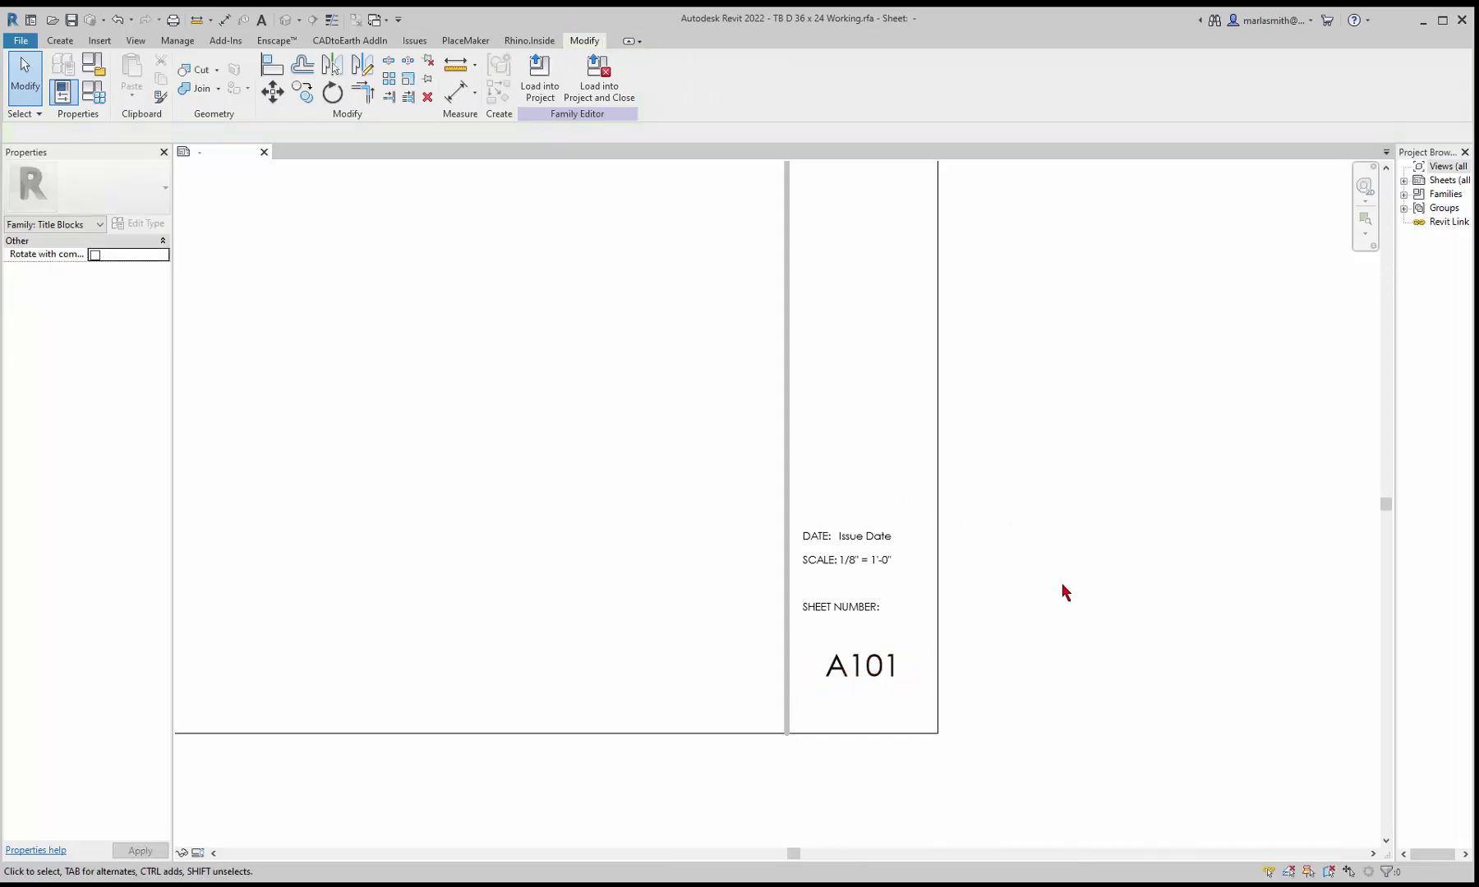
click(875, 682)
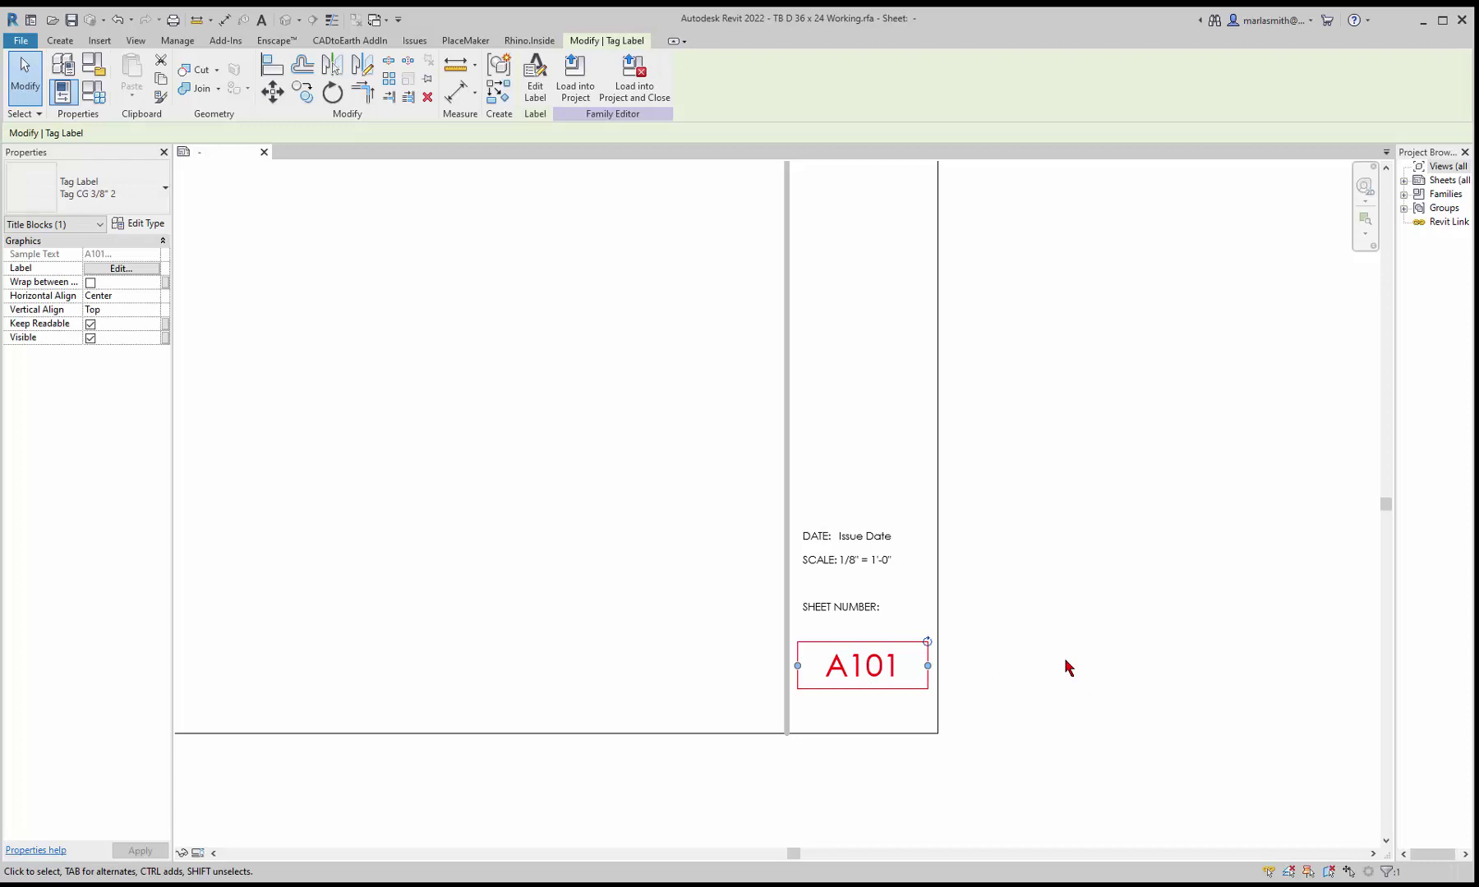
- Change the label type's text size from 3/8" to 1/2" and rename it Tag CG 1/2"
click(138, 227)
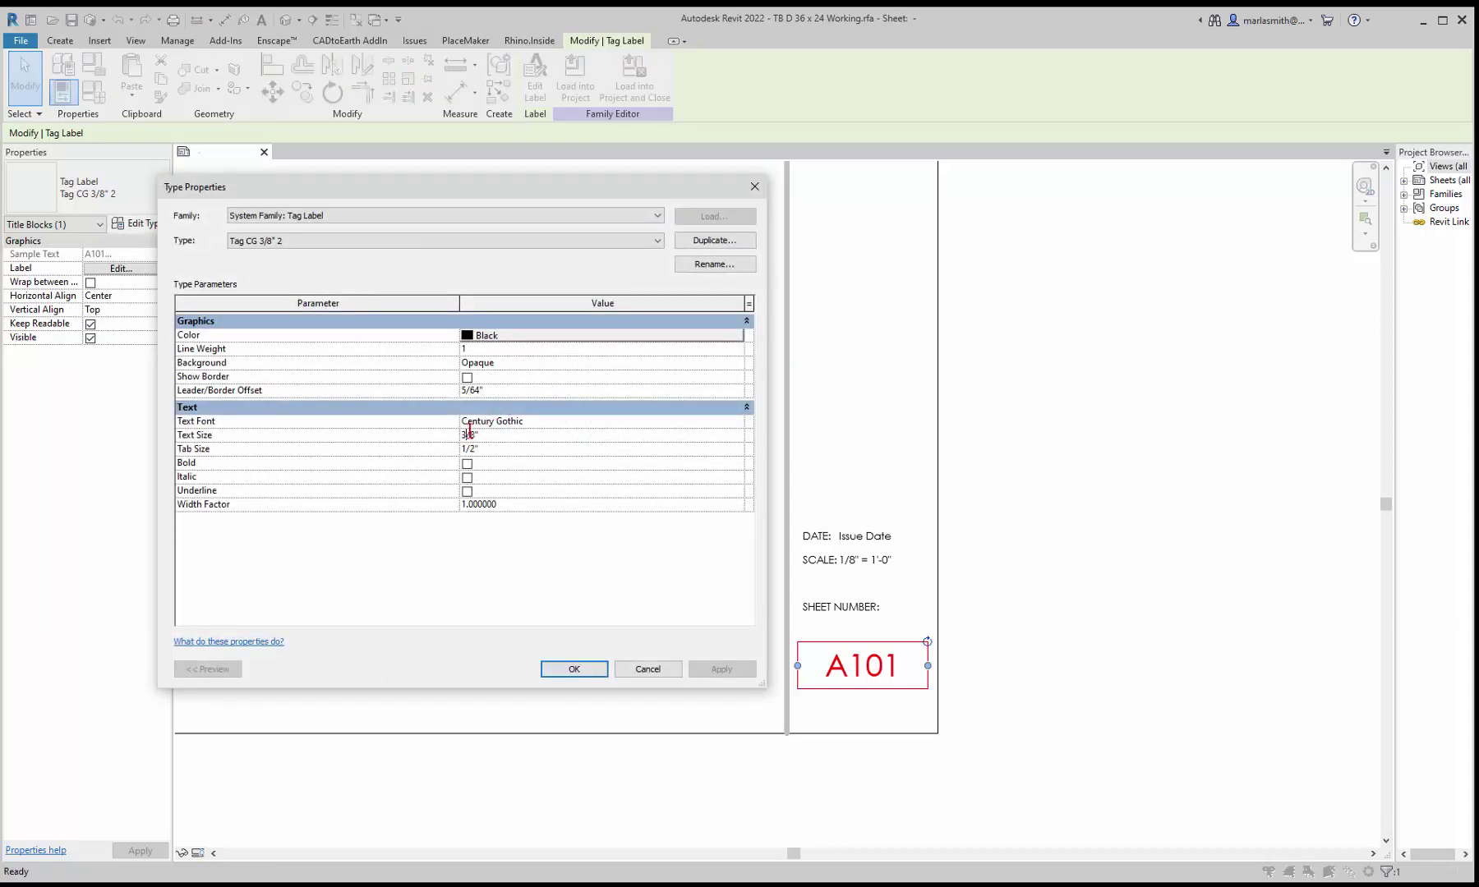
drag(475, 434, 448, 436)
text(1/)
click(713, 265)
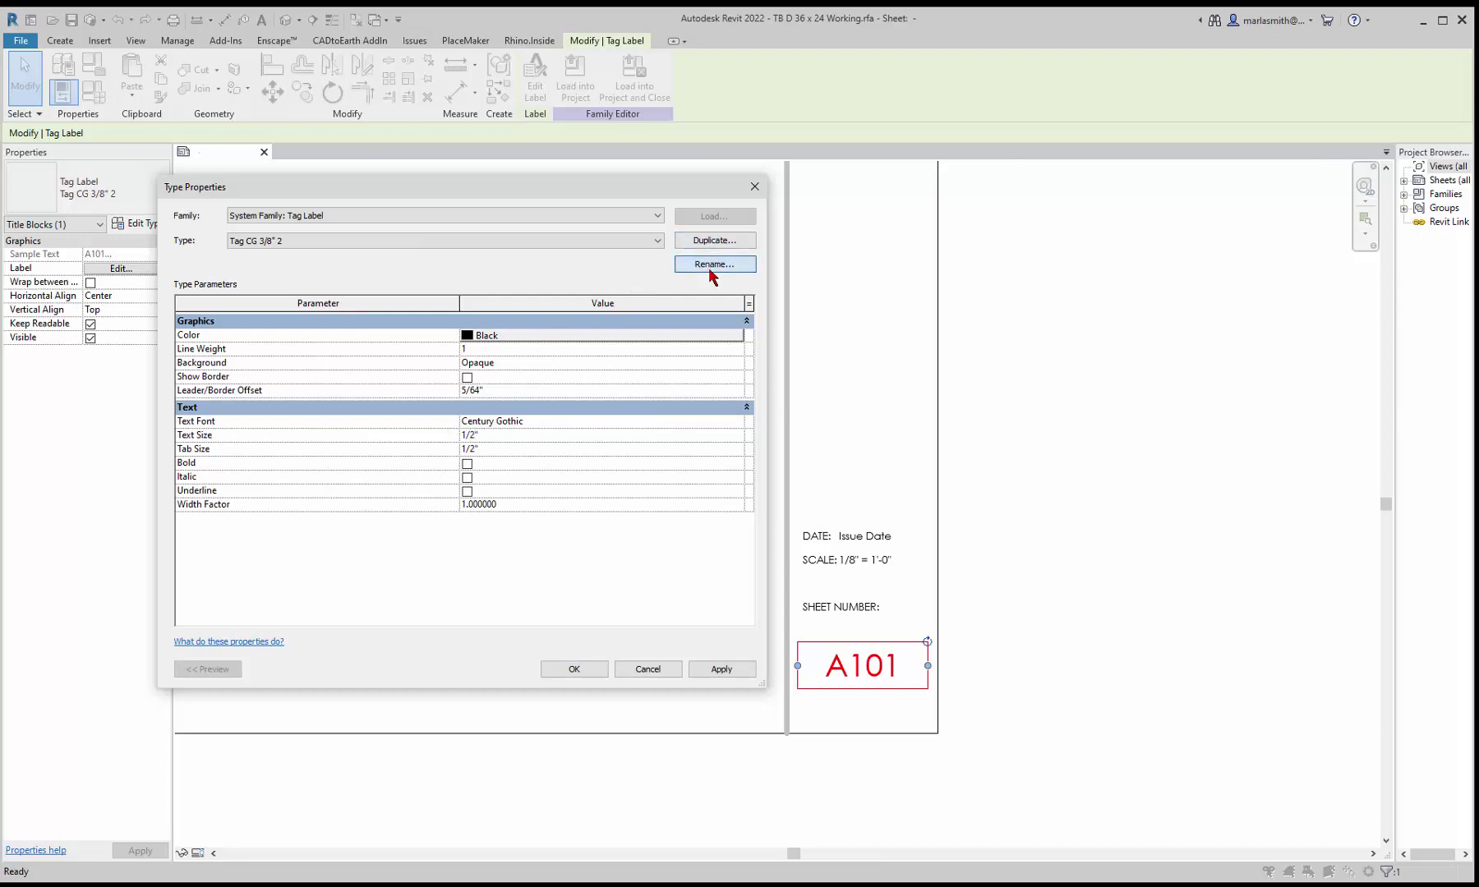
click(461, 440)
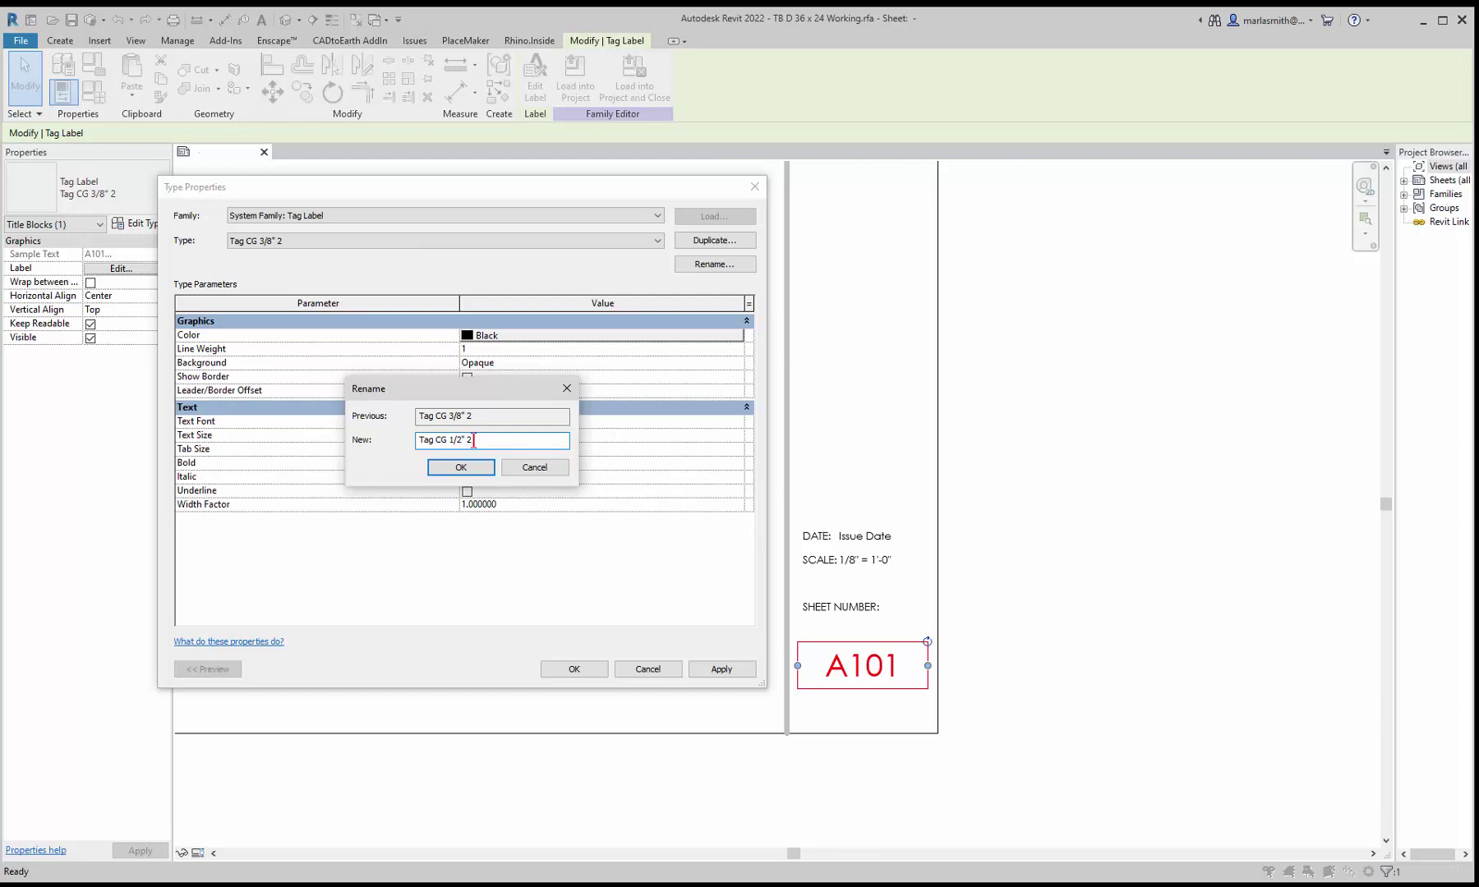
key(BackSpace)
key(BackSpace)
click(462, 466)
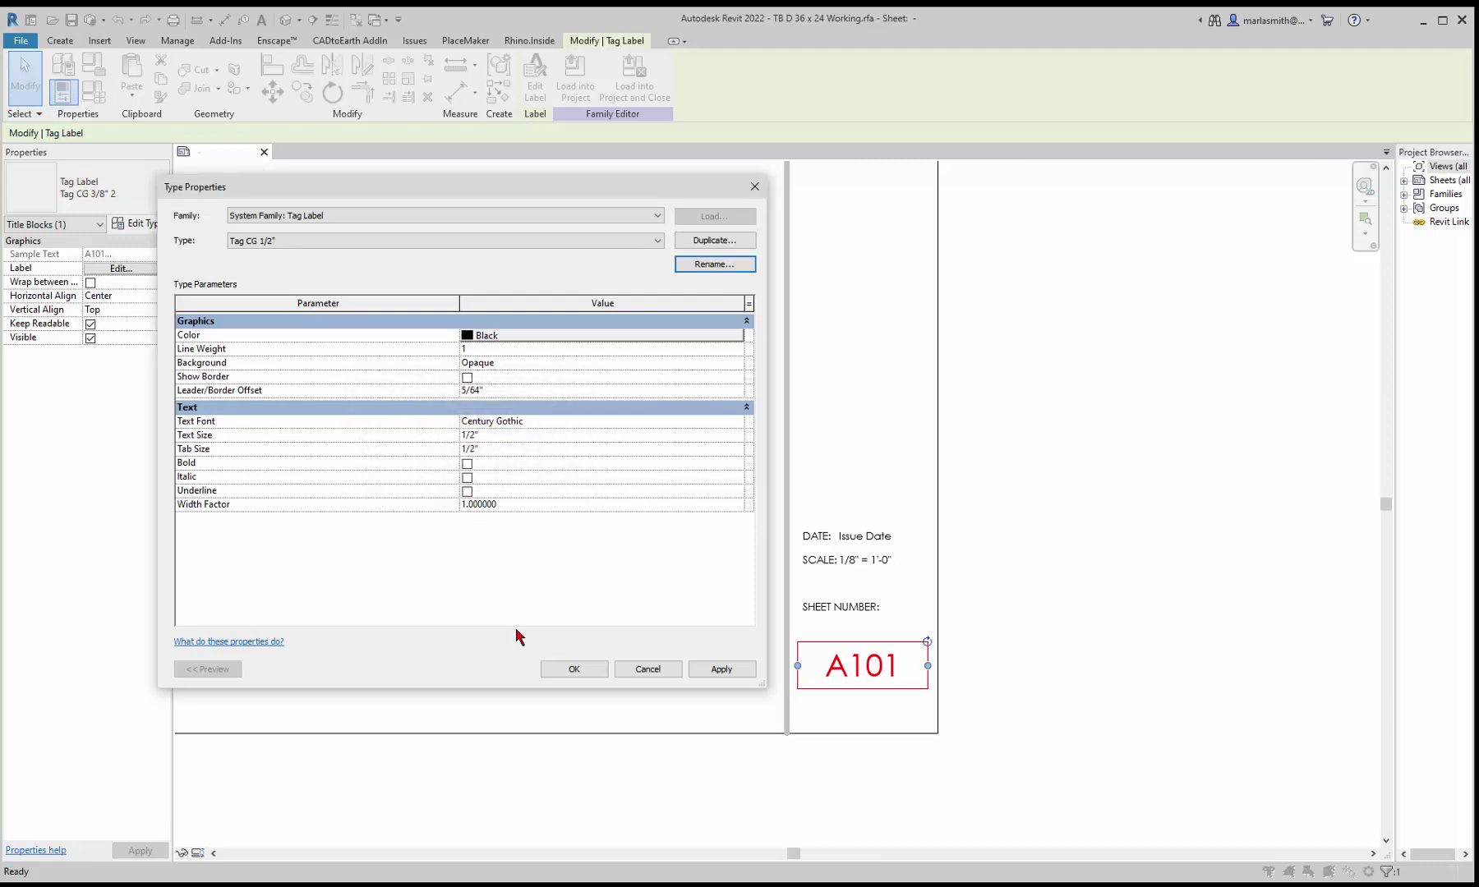
click(575, 669)
click(1030, 641)
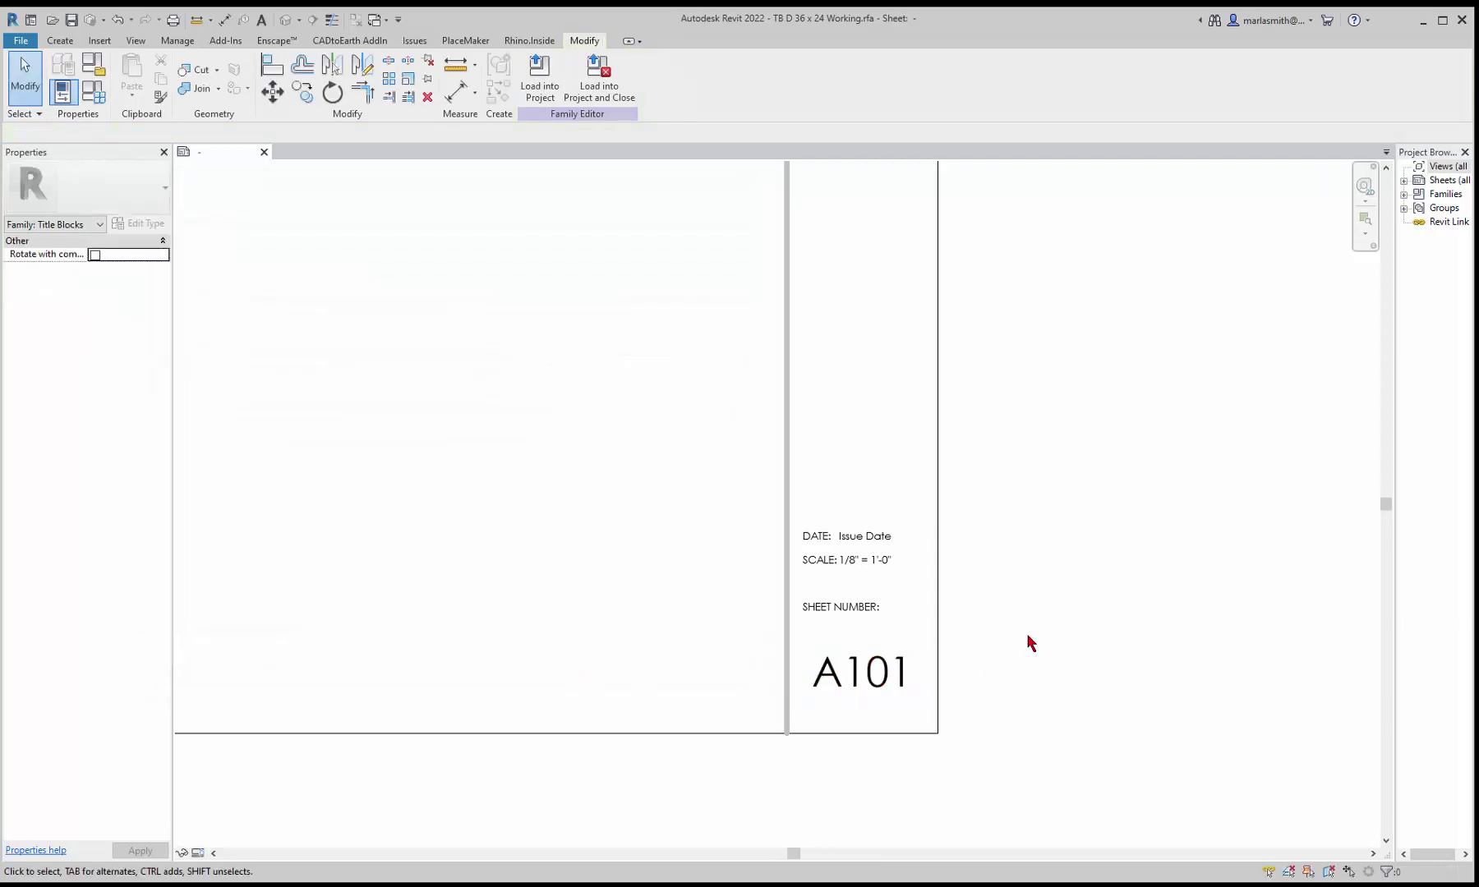